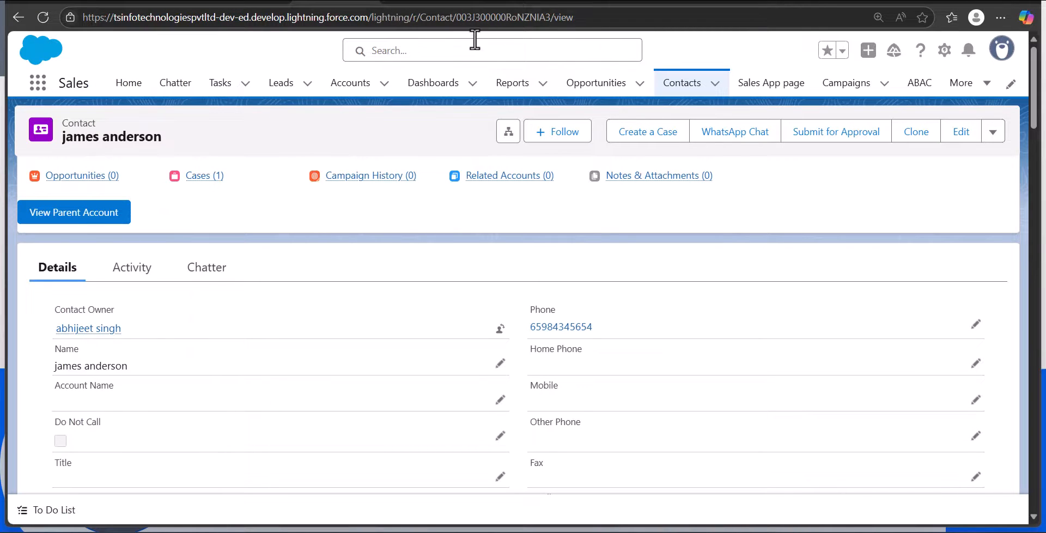
Copy the contact's record ID from its page address and run the update contactsss flow debug with it as recordId
{"action": "left_click_drag", "start_coordinate": [456, 18], "coordinate": [560, 20]}
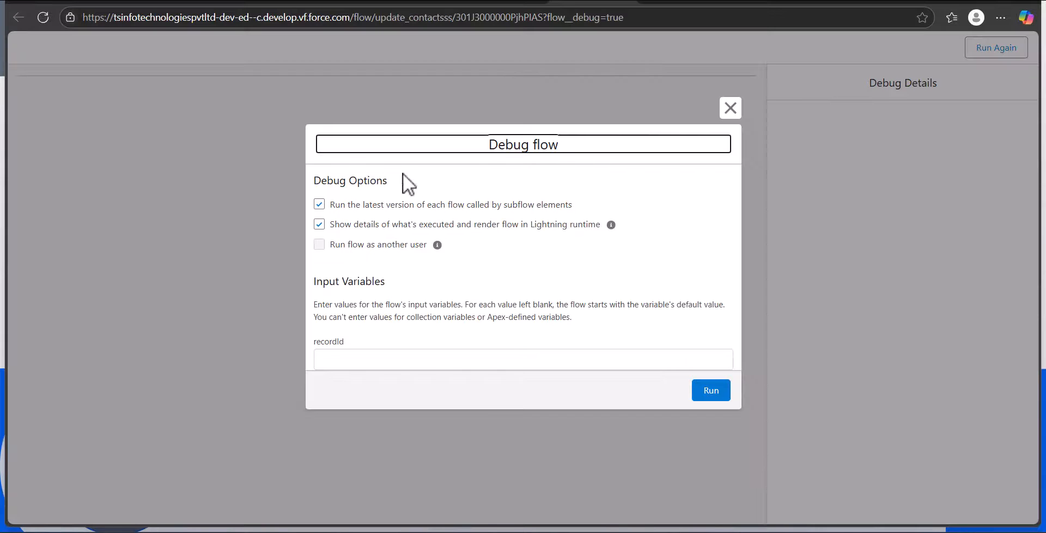
{"action": "left_click", "coordinate": [396, 360]}
{"action": "type", "text": "003J300000RoNZNIA3"}
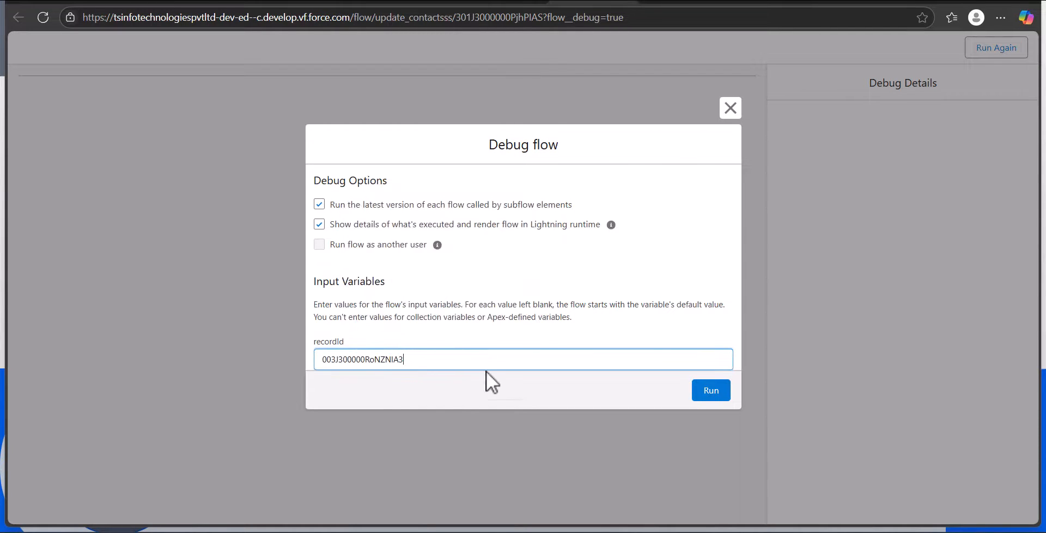
{"action": "left_click", "coordinate": [492, 387]}
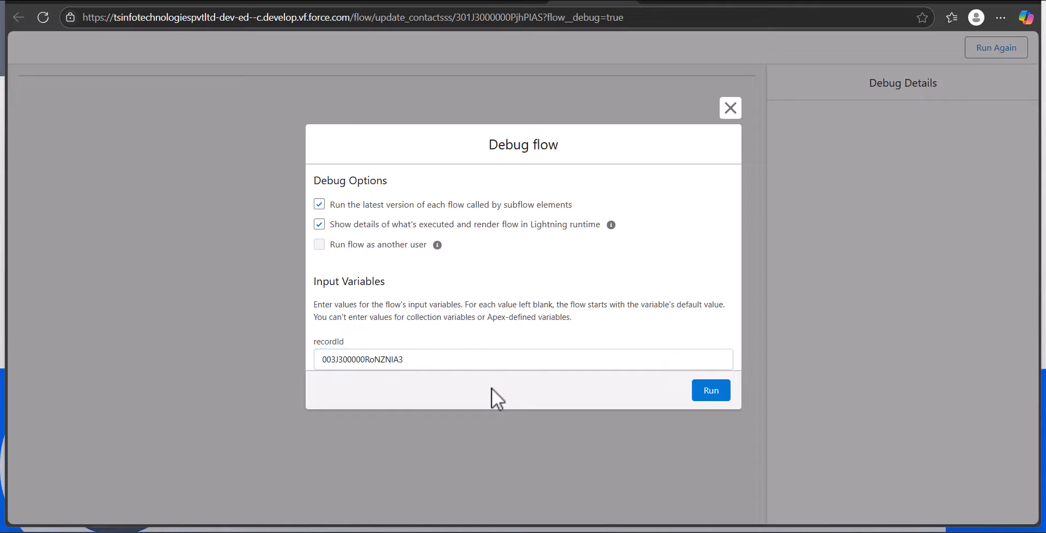
{"action": "left_click", "coordinate": [715, 397]}
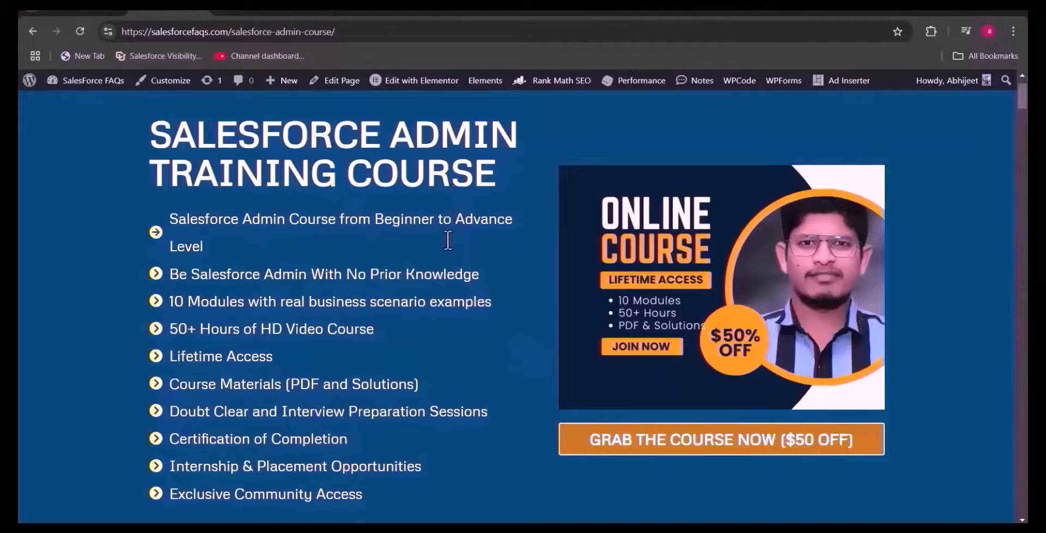
Examine the Salesforce Admin course page, covering its introduction, module contents and purchase section
{"action": "scroll", "coordinate": [446, 254], "scroll_direction": "down", "scroll_amount": 1}
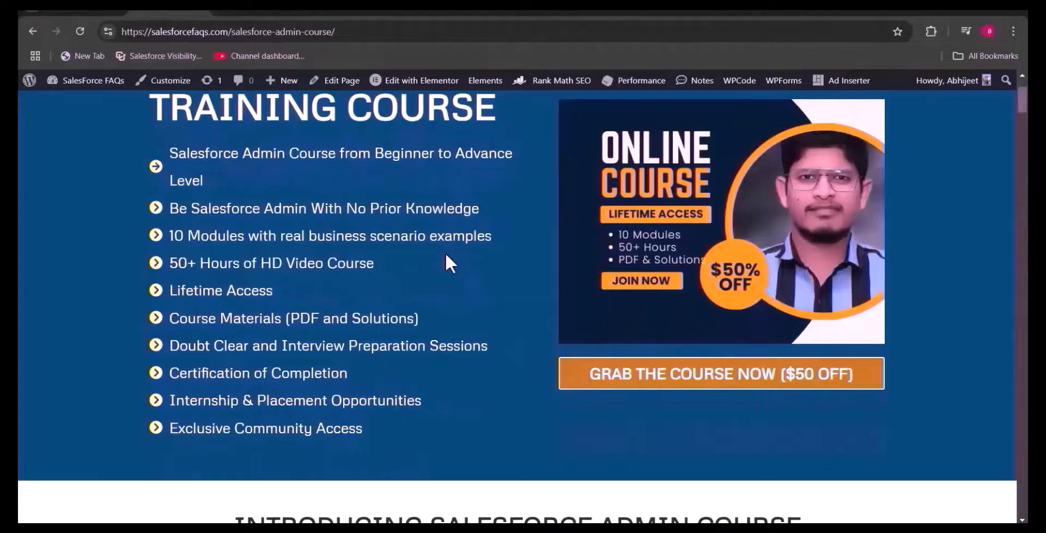
{"action": "scroll", "coordinate": [466, 254], "scroll_direction": "down", "scroll_amount": 4}
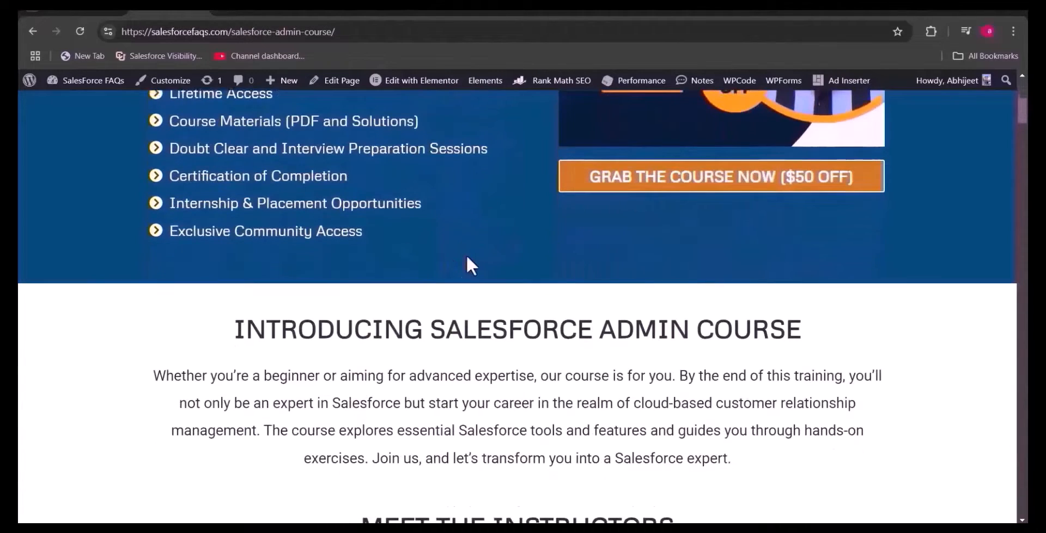
{"action": "scroll", "coordinate": [466, 254], "scroll_direction": "down", "scroll_amount": 5}
{"action": "scroll", "coordinate": [466, 254], "scroll_direction": "down", "scroll_amount": 15}
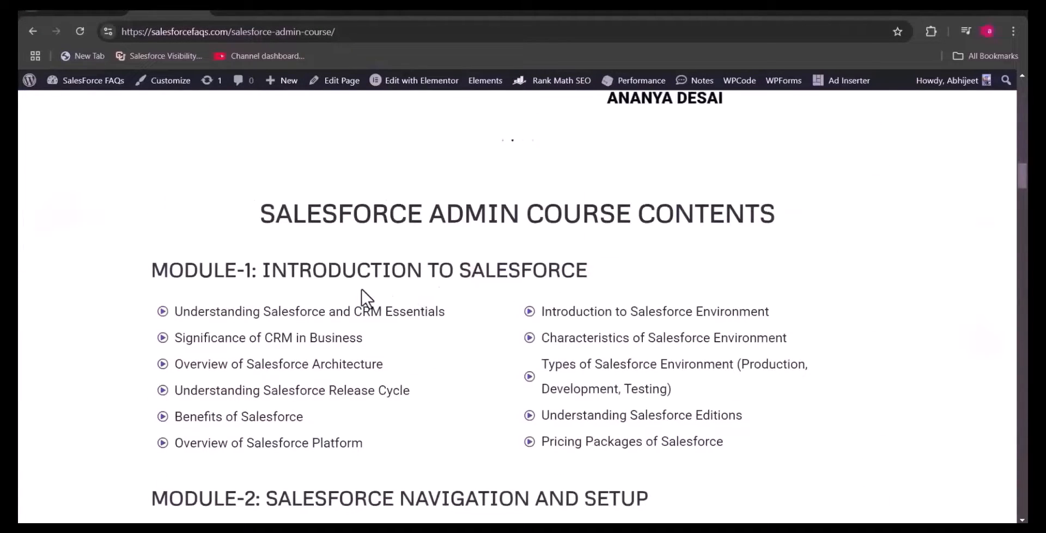
{"action": "scroll", "coordinate": [364, 299], "scroll_direction": "down", "scroll_amount": 1}
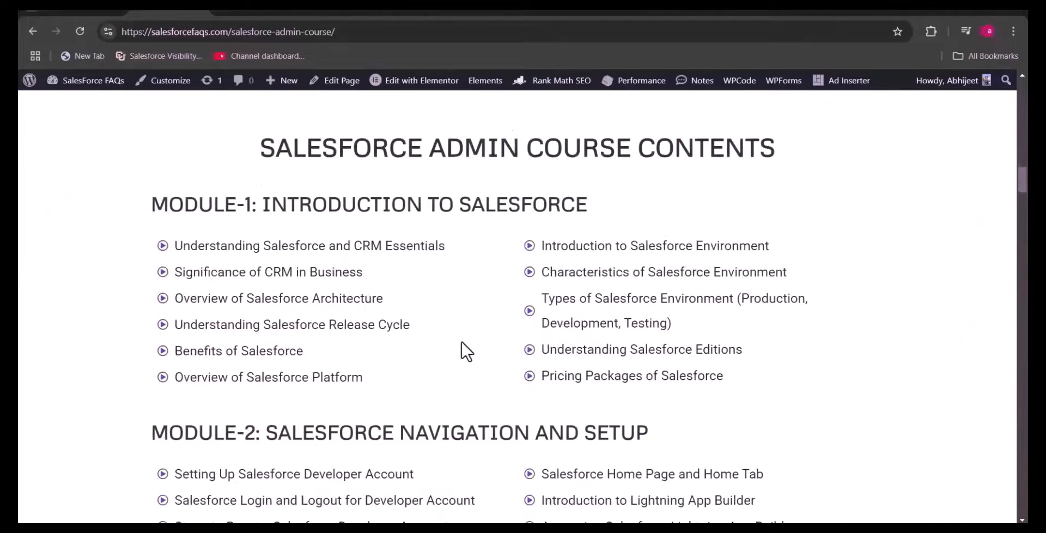
{"action": "scroll", "coordinate": [465, 351], "scroll_direction": "down", "scroll_amount": 2}
{"action": "scroll", "coordinate": [528, 292], "scroll_direction": "down", "scroll_amount": 1}
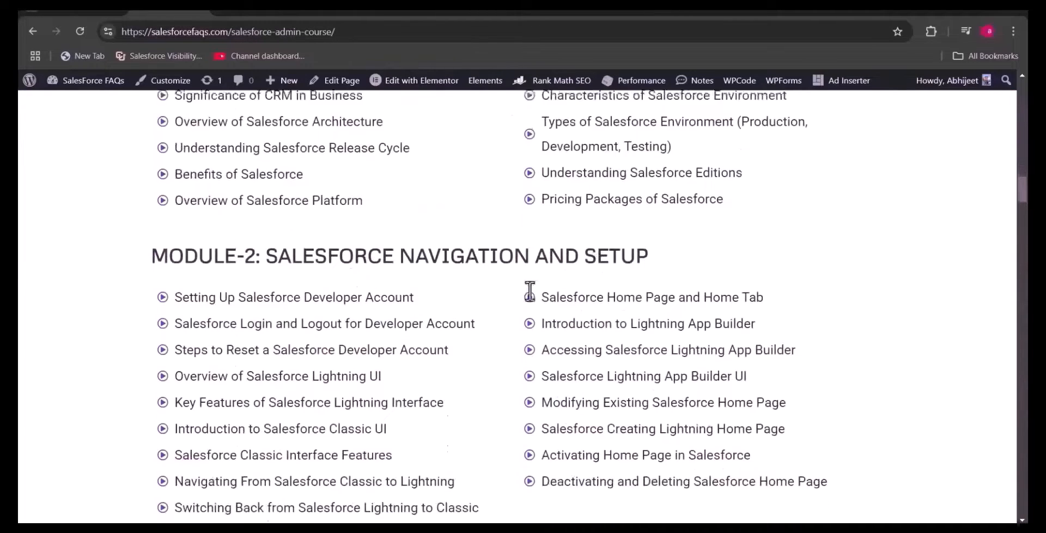
{"action": "scroll", "coordinate": [192, 192], "scroll_direction": "down", "scroll_amount": 1}
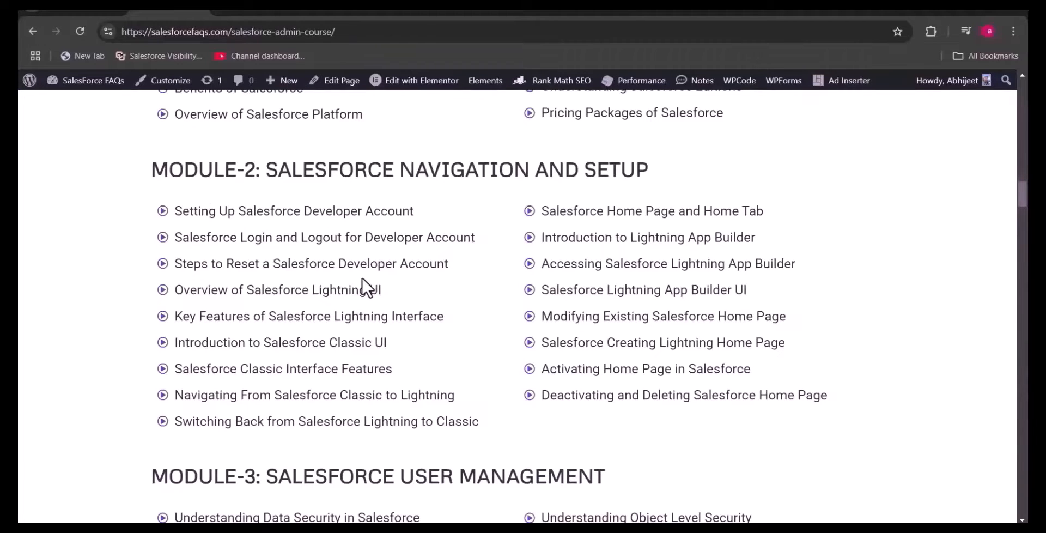
{"action": "scroll", "coordinate": [355, 296], "scroll_direction": "down", "scroll_amount": 20}
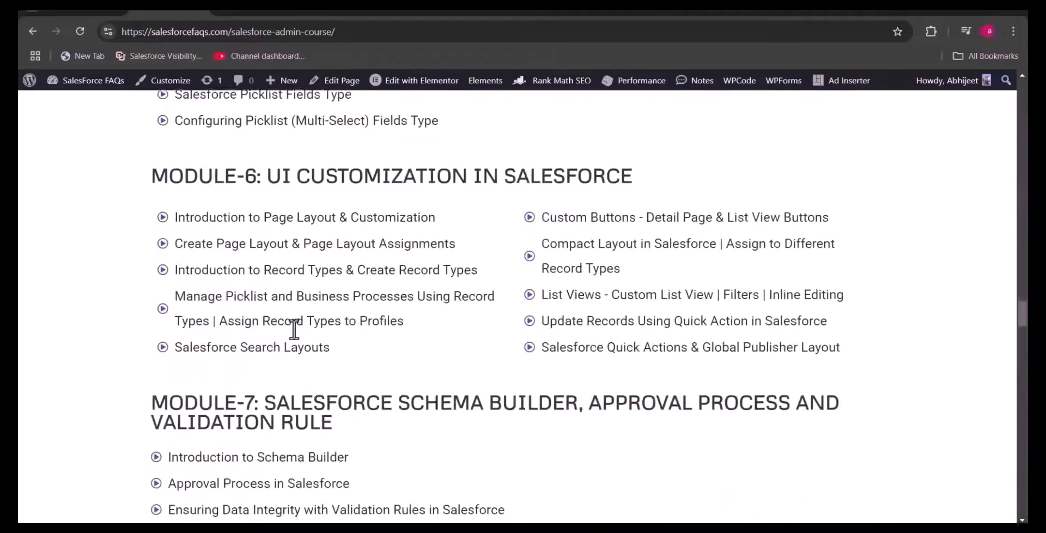
{"action": "scroll", "coordinate": [294, 329], "scroll_direction": "down", "scroll_amount": 20}
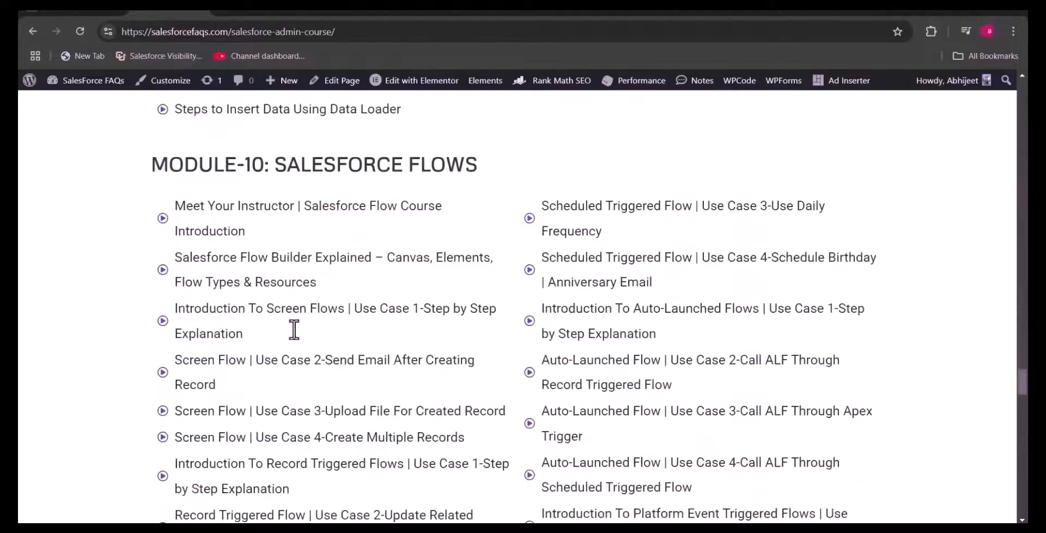
{"action": "scroll", "coordinate": [294, 329], "scroll_direction": "down", "scroll_amount": 10}
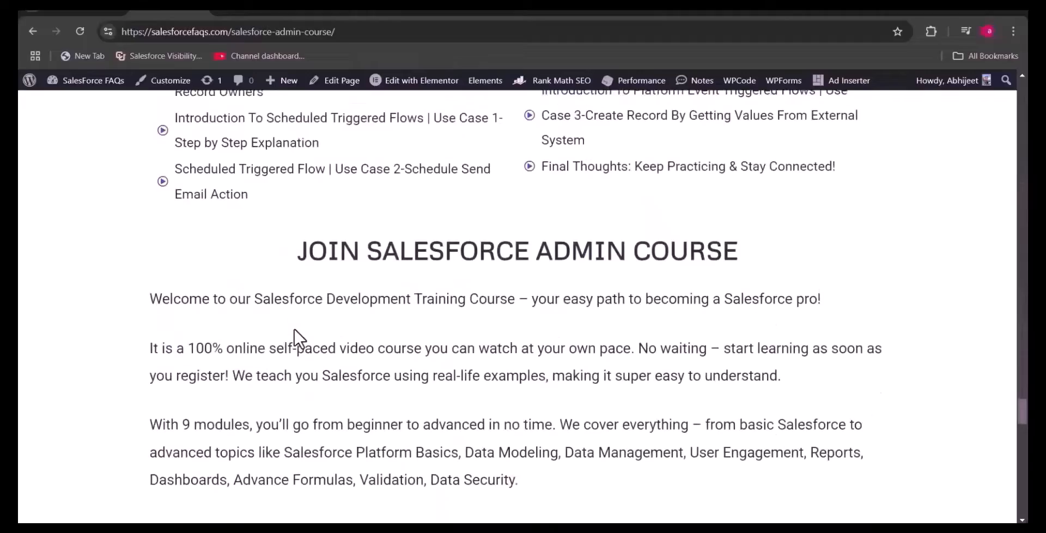
{"action": "scroll", "coordinate": [294, 338], "scroll_direction": "down", "scroll_amount": 2}
{"action": "scroll", "coordinate": [297, 339], "scroll_direction": "up", "scroll_amount": 3}
{"action": "scroll", "coordinate": [292, 326], "scroll_direction": "down", "scroll_amount": 6}
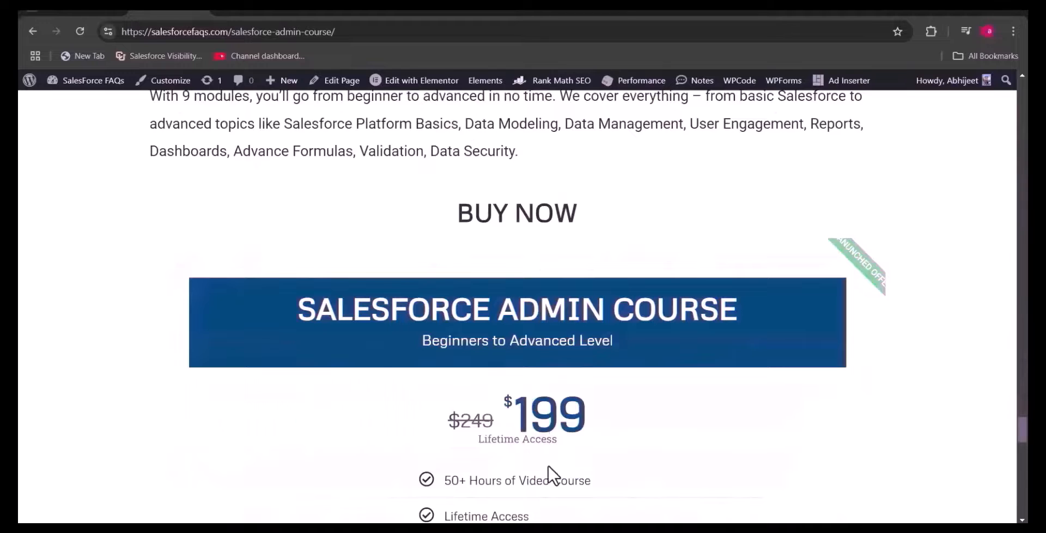
{"action": "scroll", "coordinate": [548, 474], "scroll_direction": "down", "scroll_amount": 2}
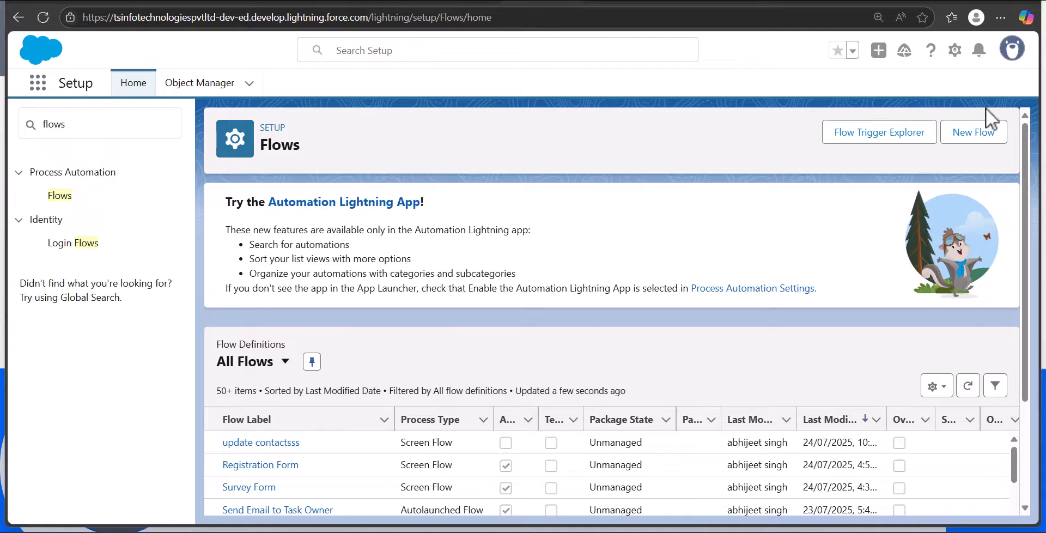
Create a new screen flow from the Flows setup page
{"action": "left_click", "coordinate": [973, 137]}
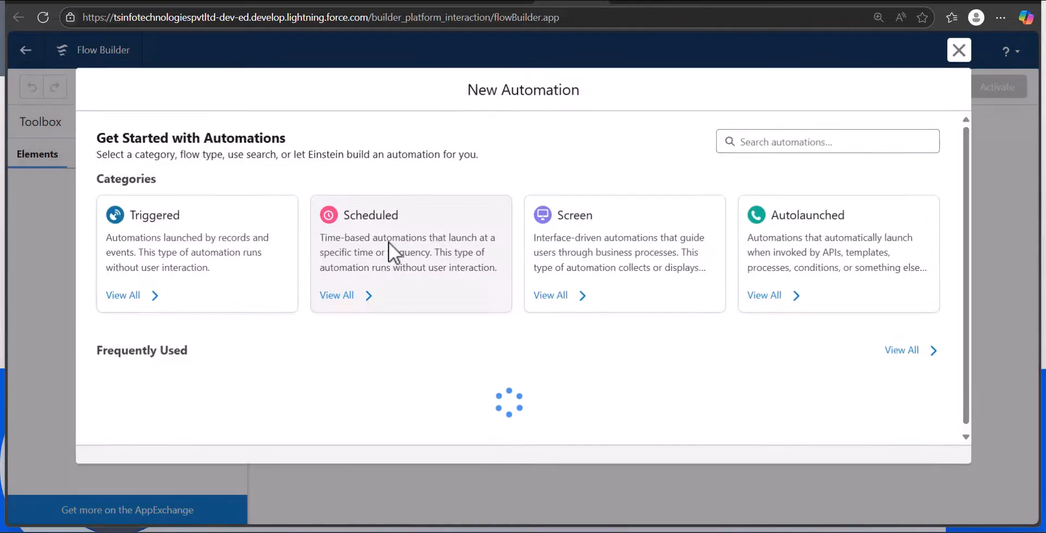
{"action": "scroll", "coordinate": [382, 305], "scroll_direction": "down", "scroll_amount": 1}
{"action": "left_click", "coordinate": [284, 351]}
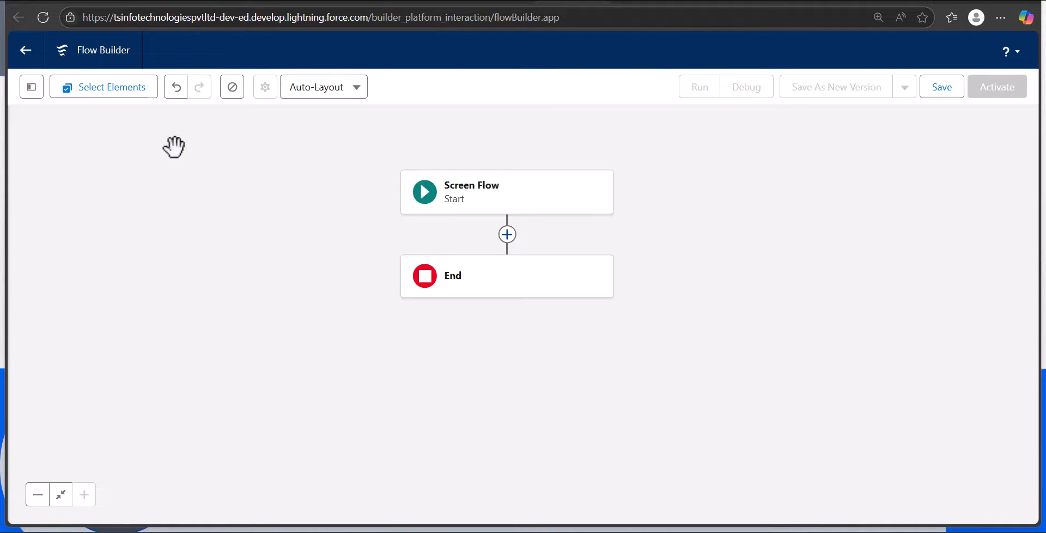
Start a new Variable resource in the flow and set its API name to recordId
{"action": "left_click", "coordinate": [31, 87]}
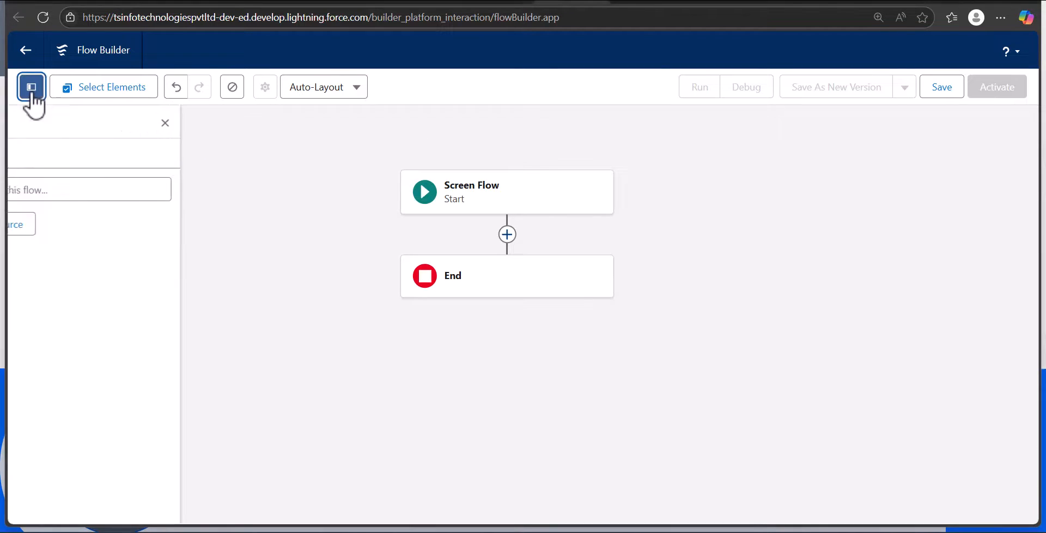
{"action": "left_click", "coordinate": [78, 228]}
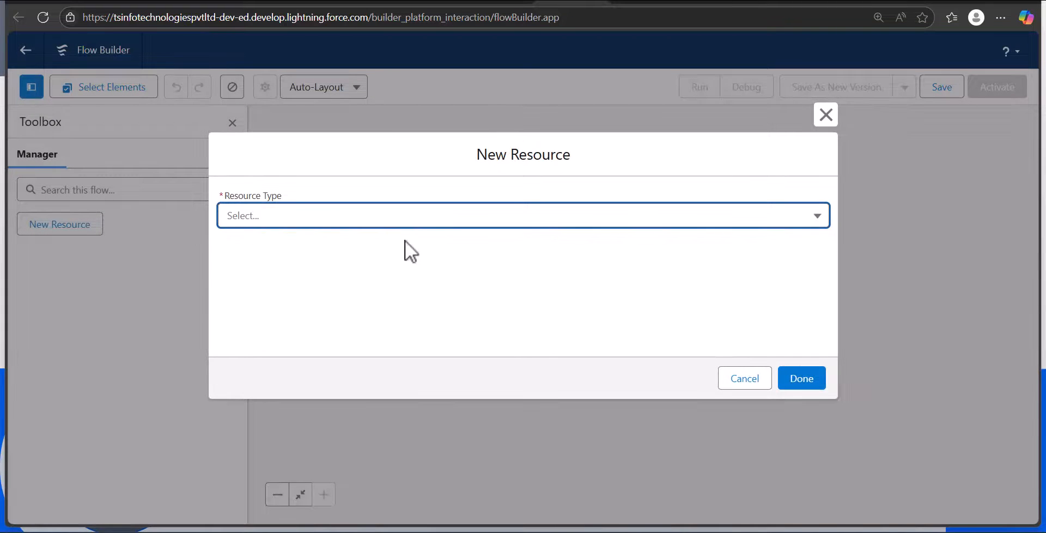
{"action": "left_click", "coordinate": [376, 216]}
{"action": "left_click", "coordinate": [354, 251]}
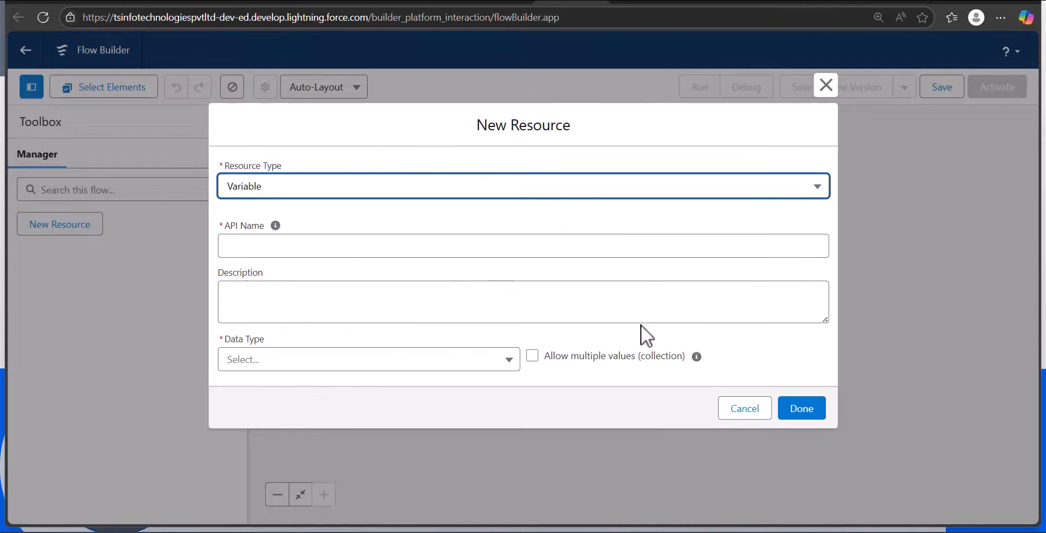
{"action": "left_click", "coordinate": [408, 250]}
{"action": "type", "text": "re"}
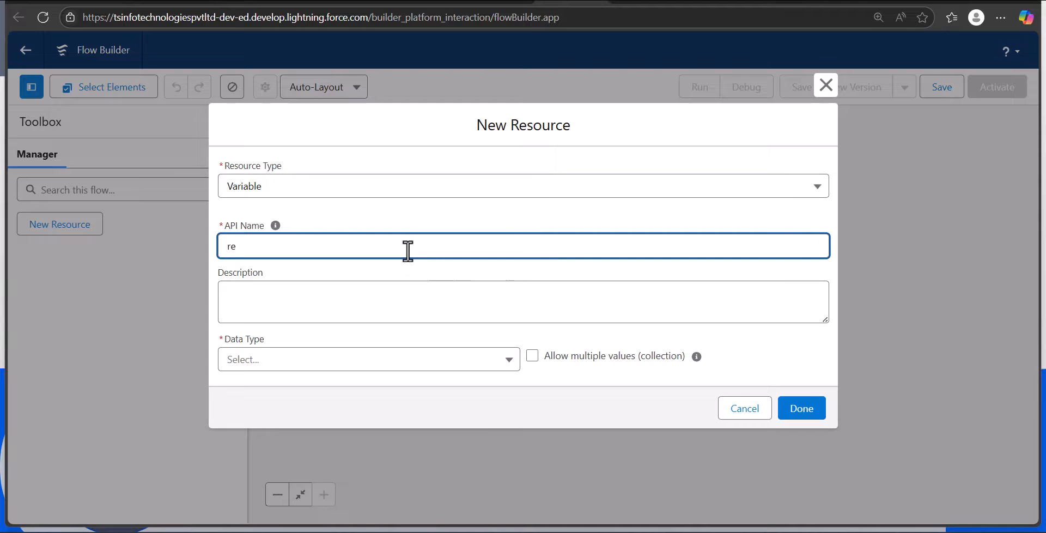
{"action": "type", "text": "cordID"}
{"action": "key", "text": "BackSpace"}
{"action": "type", "text": "d"}
Set the recordId variable's data type to Text, make it available for input and save the resource
{"action": "left_click", "coordinate": [400, 359]}
{"action": "key", "text": "Return"}
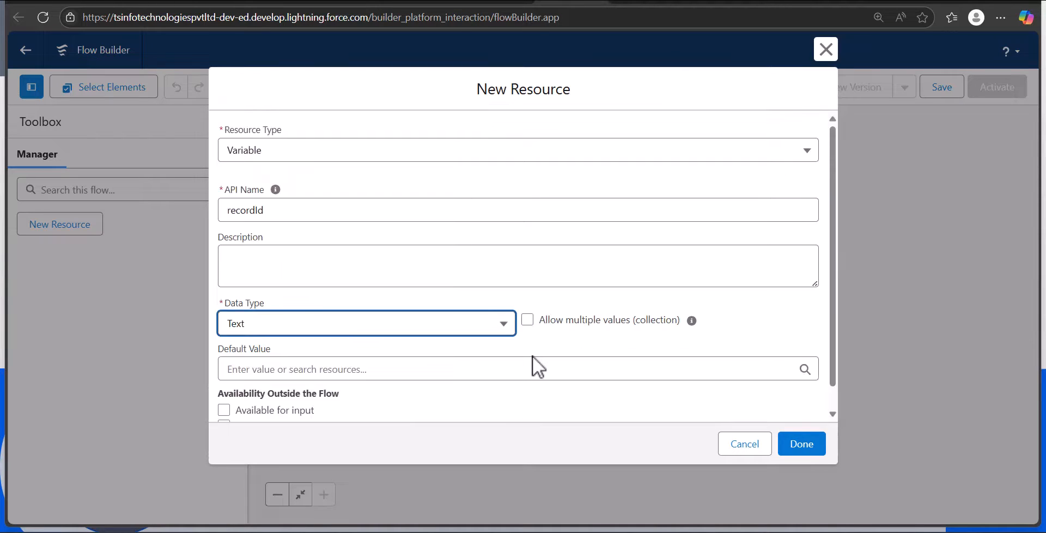
{"action": "scroll", "coordinate": [525, 351], "scroll_direction": "down", "scroll_amount": 1}
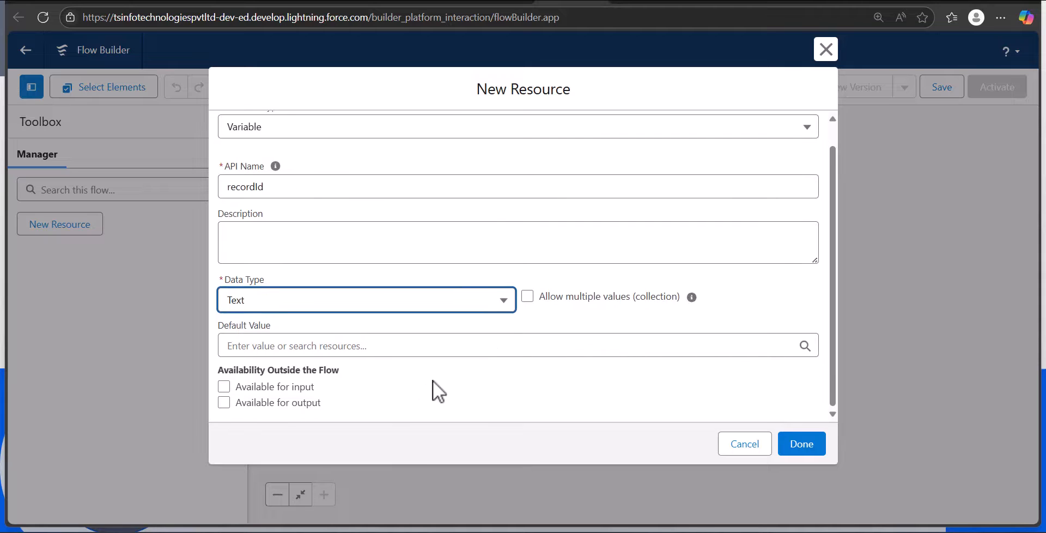
{"action": "left_click", "coordinate": [224, 388]}
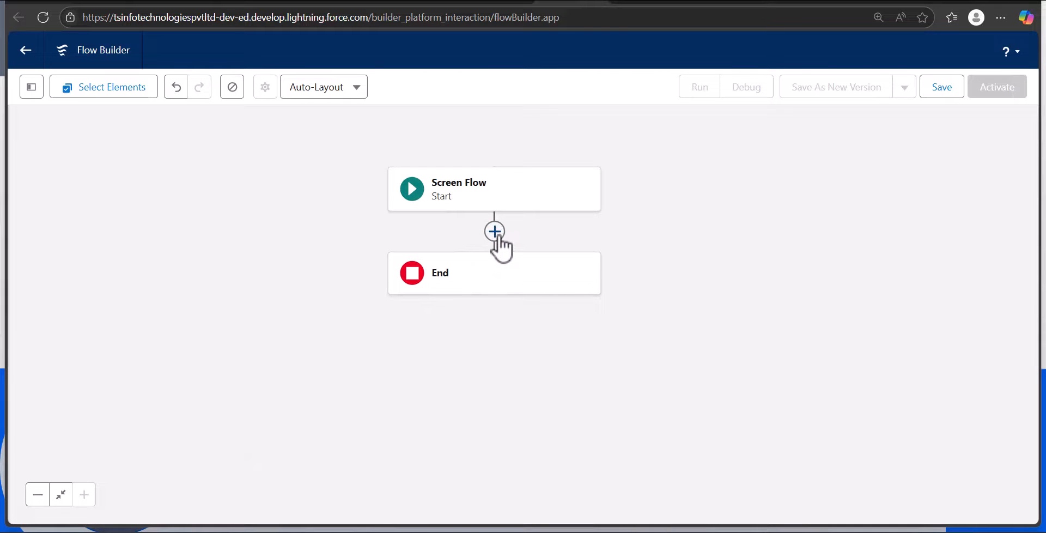
Add a Get Records element after the flow's start and label it Get Contacts, with API name Get_Contacts
{"action": "left_click", "coordinate": [496, 236]}
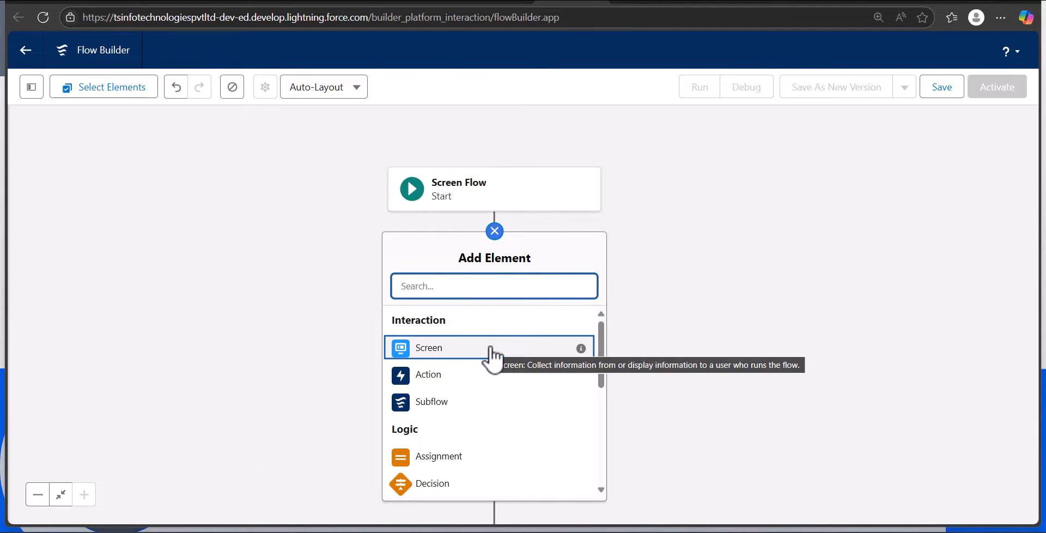
{"action": "scroll", "coordinate": [490, 355], "scroll_direction": "down", "scroll_amount": 5}
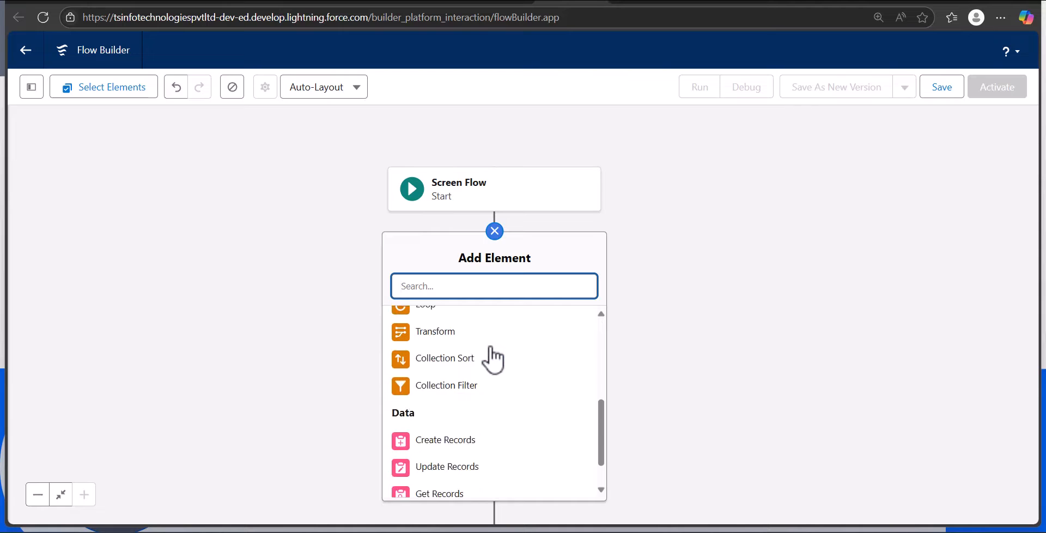
{"action": "left_click", "coordinate": [451, 431]}
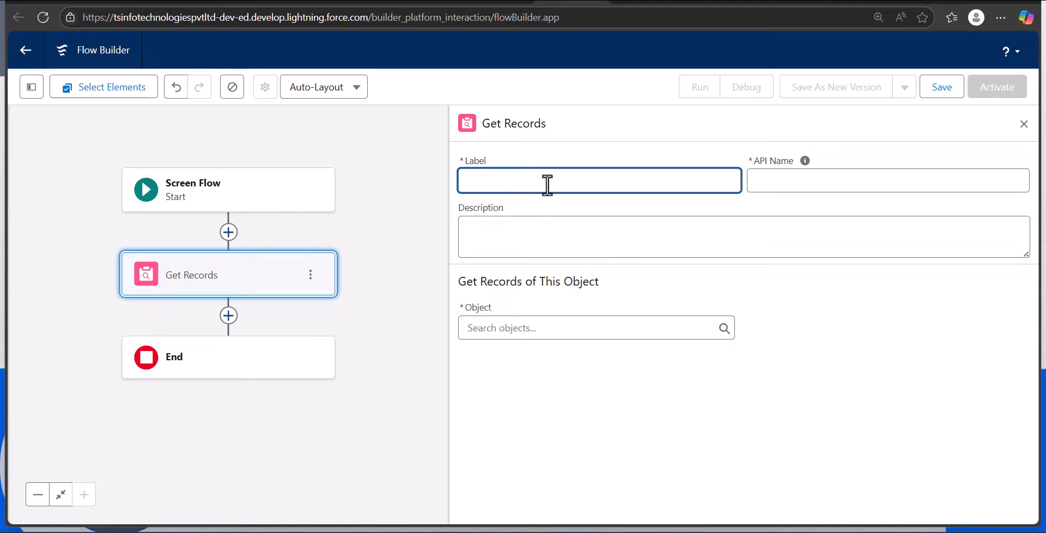
{"action": "type", "text": "Get Contacts"}
{"action": "left_click", "coordinate": [784, 181]}
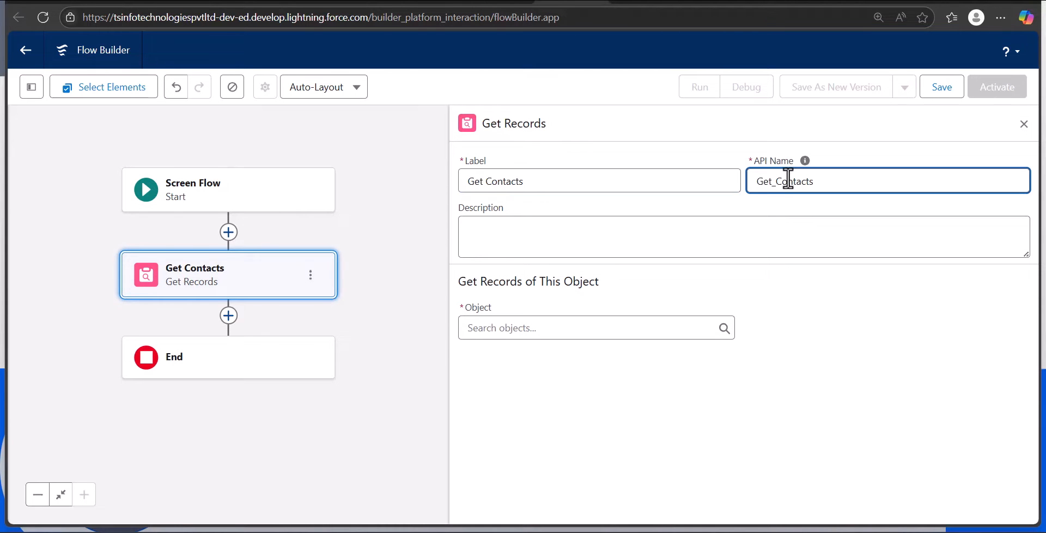
{"action": "left_click", "coordinate": [839, 321]}
Set Contact as the object from which the Get Contacts element retrieves records
{"action": "left_click", "coordinate": [547, 327]}
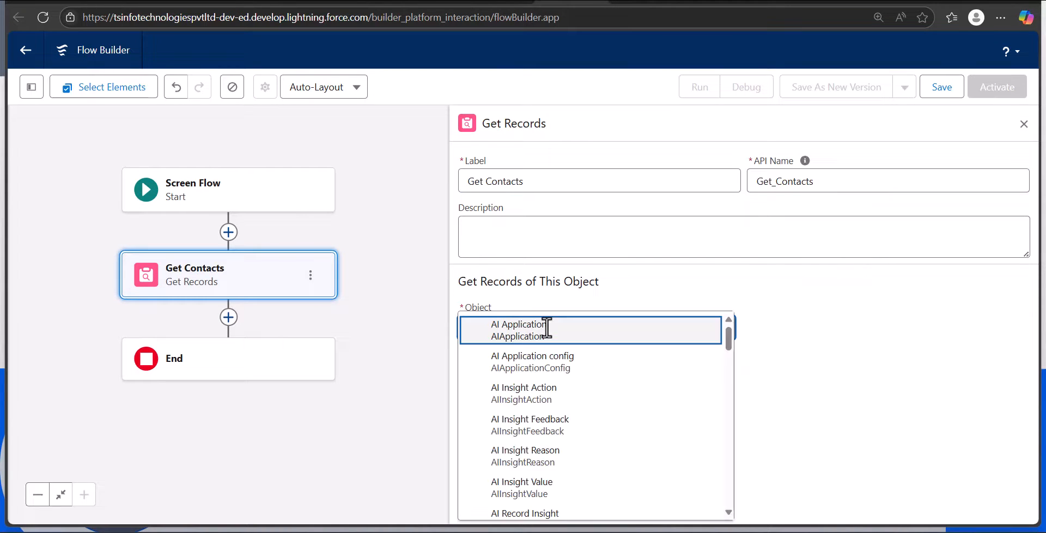
{"action": "type", "text": "Contac"}
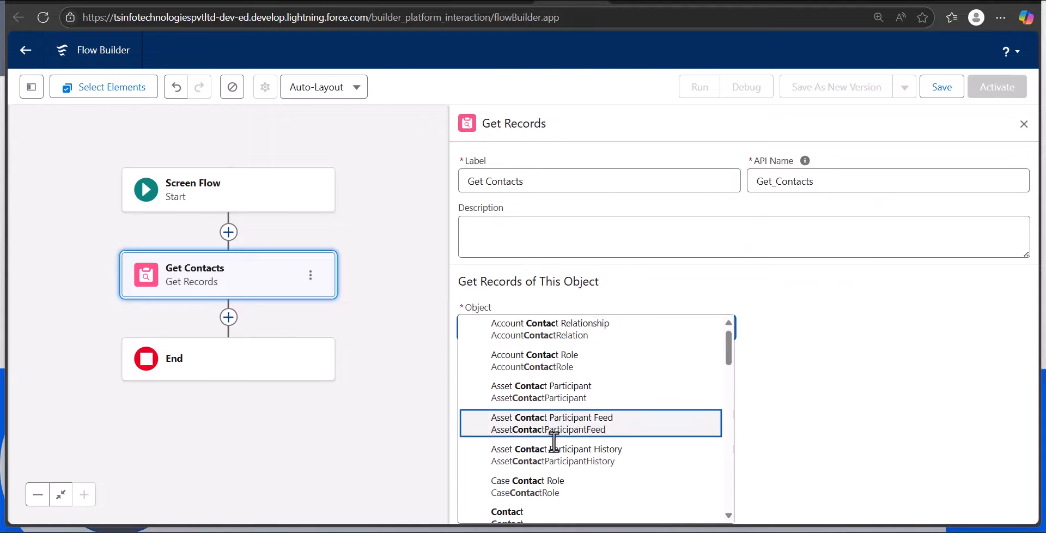
{"action": "scroll", "coordinate": [551, 430], "scroll_direction": "down", "scroll_amount": 1}
{"action": "left_click", "coordinate": [557, 462]}
{"action": "scroll", "coordinate": [713, 381], "scroll_direction": "down", "scroll_amount": 4}
{"action": "scroll", "coordinate": [692, 365], "scroll_direction": "up", "scroll_amount": 3}
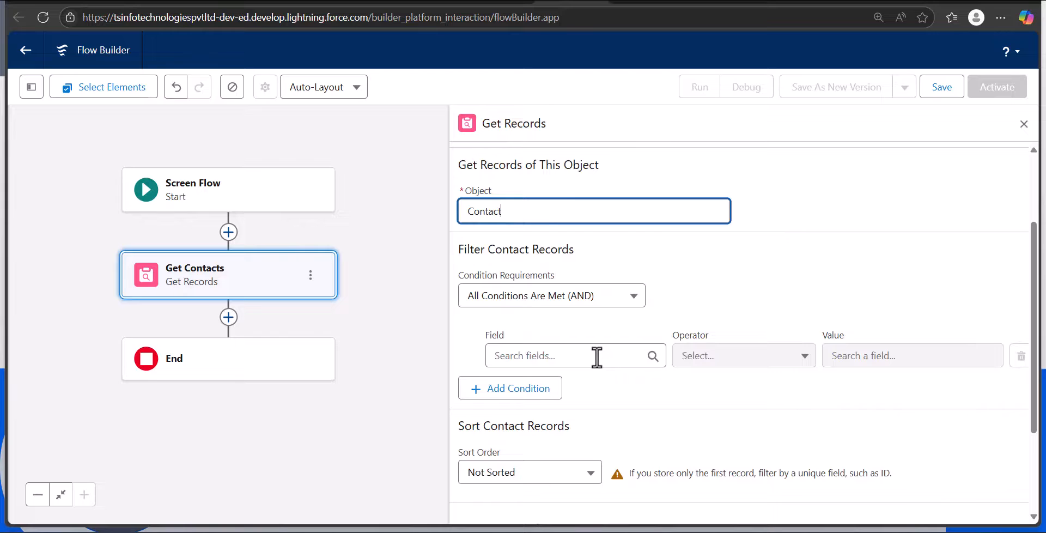
Filter the contact records so that Contact ID Equals the recordId variable, and check the sorting and storage options
{"action": "left_click", "coordinate": [597, 358]}
{"action": "type", "text": "cont"}
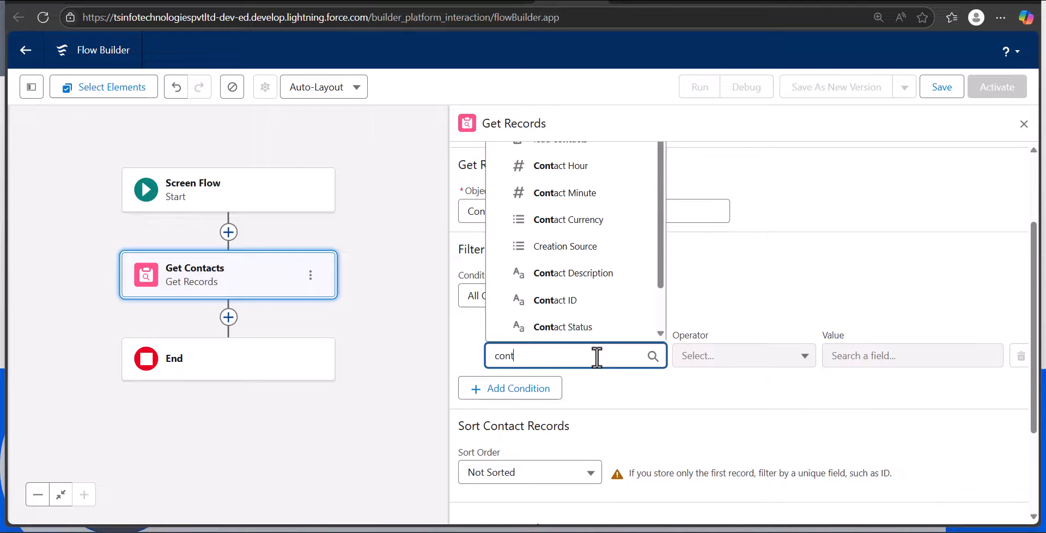
{"action": "left_click", "coordinate": [591, 302]}
{"action": "left_click", "coordinate": [867, 358]}
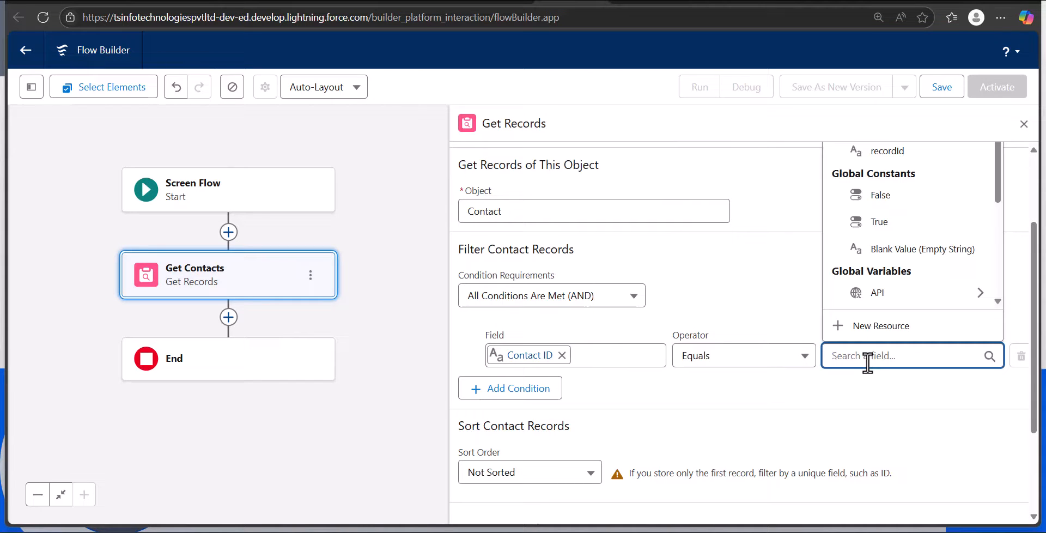
{"action": "left_click", "coordinate": [888, 151]}
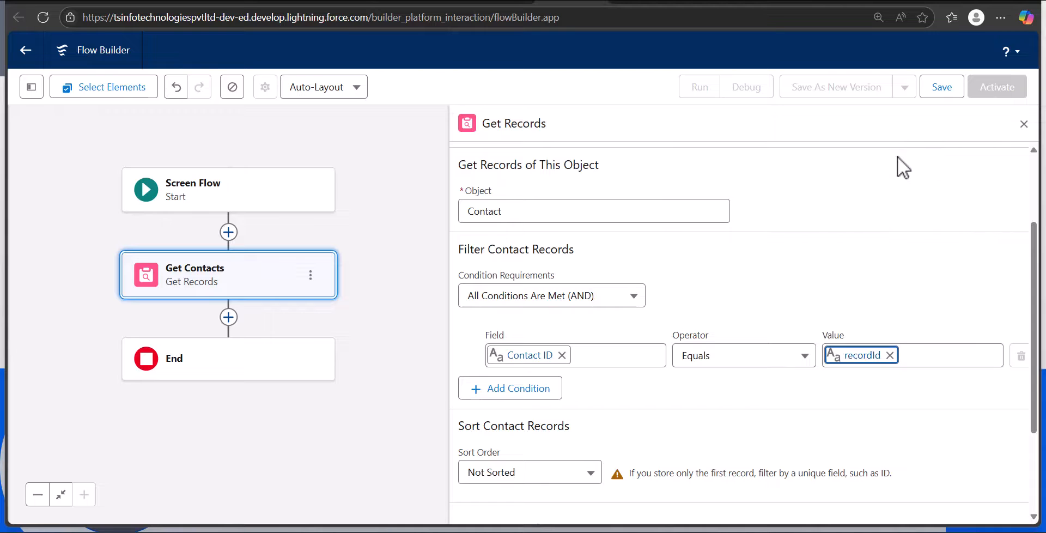
{"action": "scroll", "coordinate": [858, 417], "scroll_direction": "down", "scroll_amount": 3}
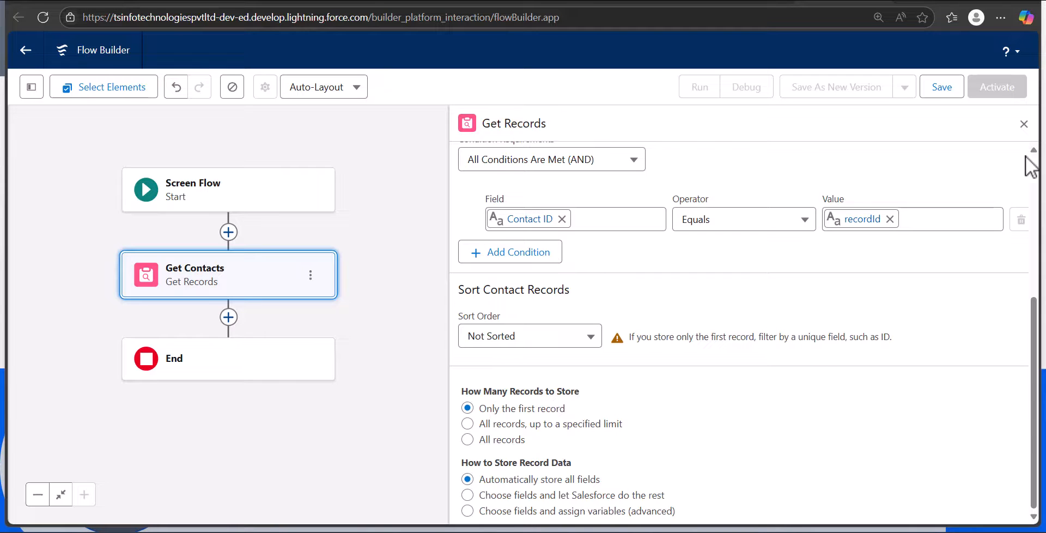
Add a Screen element after Get Contacts and label it Edit Contacts, with API name Edit_Contacts
{"action": "left_click", "coordinate": [1024, 125]}
{"action": "left_click_drag", "start_coordinate": [554, 301], "coordinate": [687, 257]}
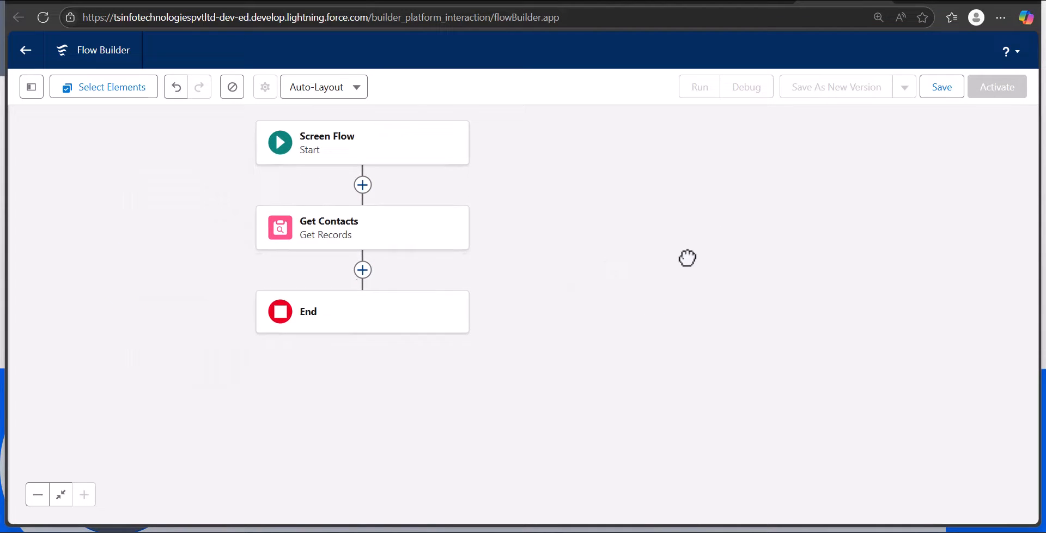
{"action": "left_click", "coordinate": [426, 291]}
{"action": "left_click_drag", "start_coordinate": [585, 388], "coordinate": [605, 349]}
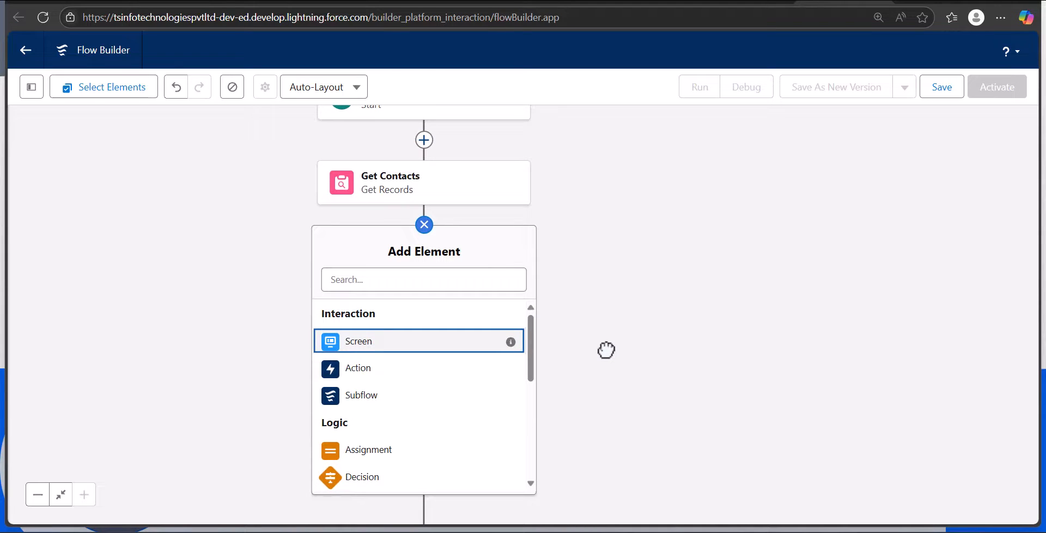
{"action": "left_click", "coordinate": [455, 343]}
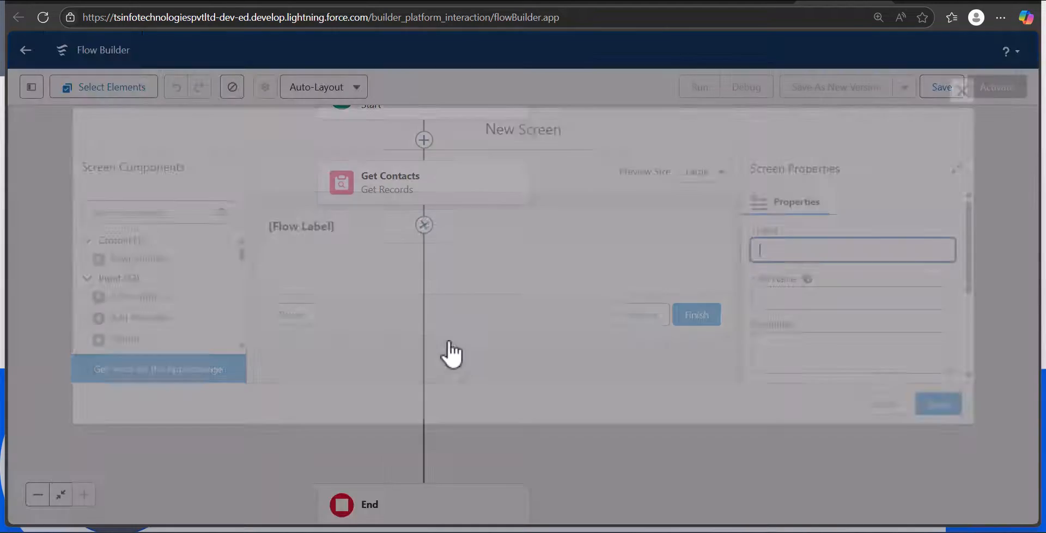
{"action": "left_click", "coordinate": [428, 230]}
{"action": "left_click", "coordinate": [837, 253]}
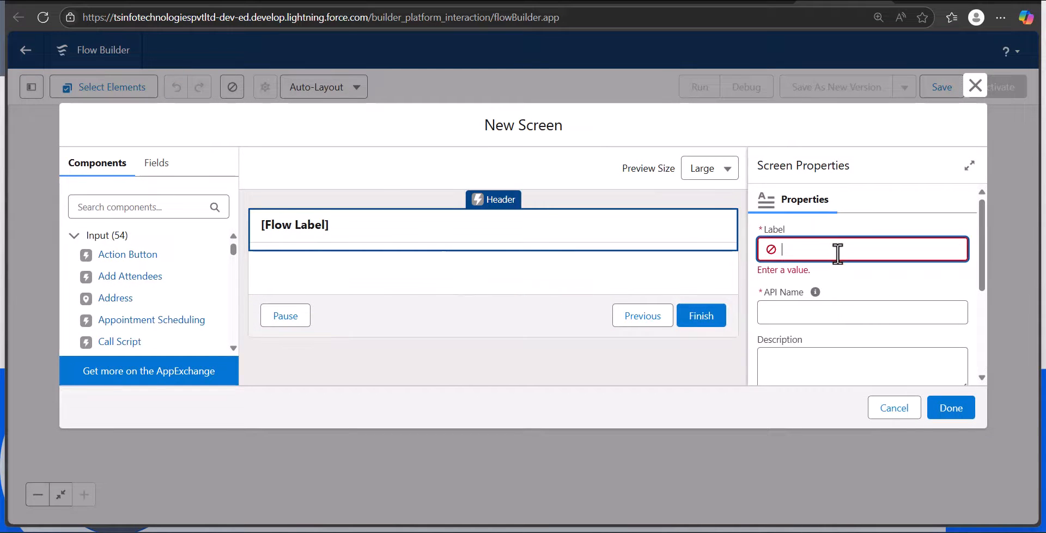
{"action": "type", "text": "Edit Contacts"}
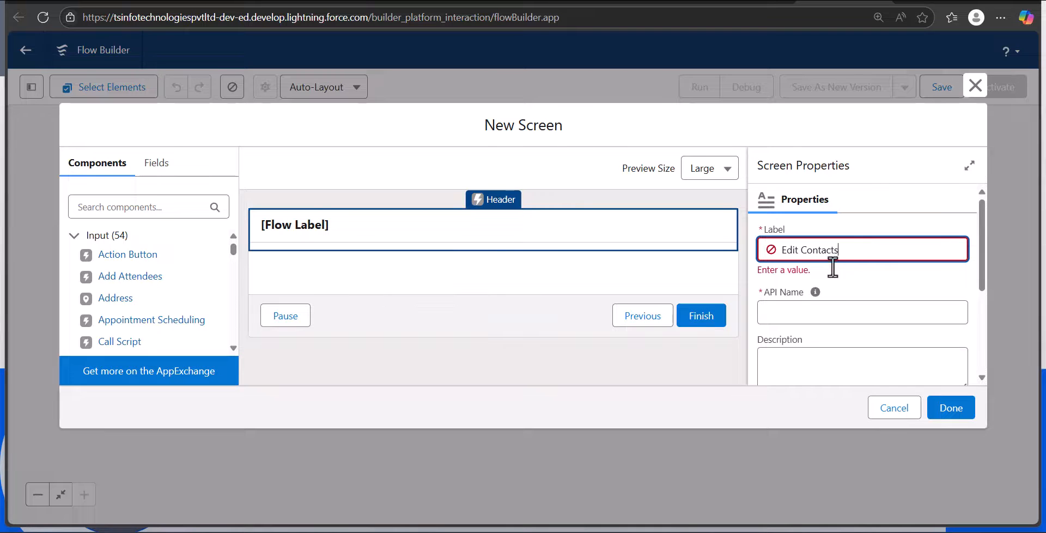
{"action": "left_click", "coordinate": [812, 312]}
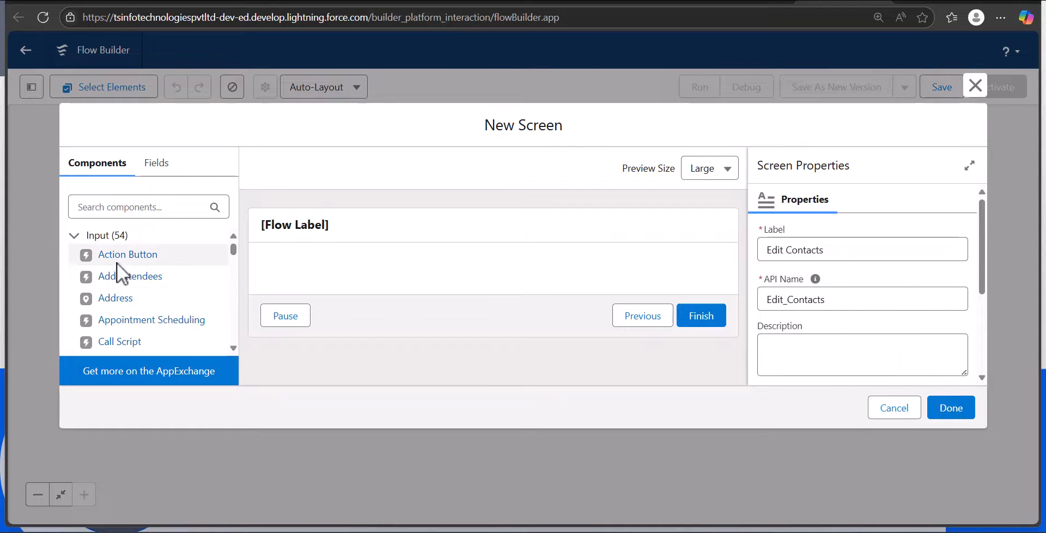
Add a Text input component to the Edit Contacts screen and label it First Name
{"action": "left_click", "coordinate": [154, 207]}
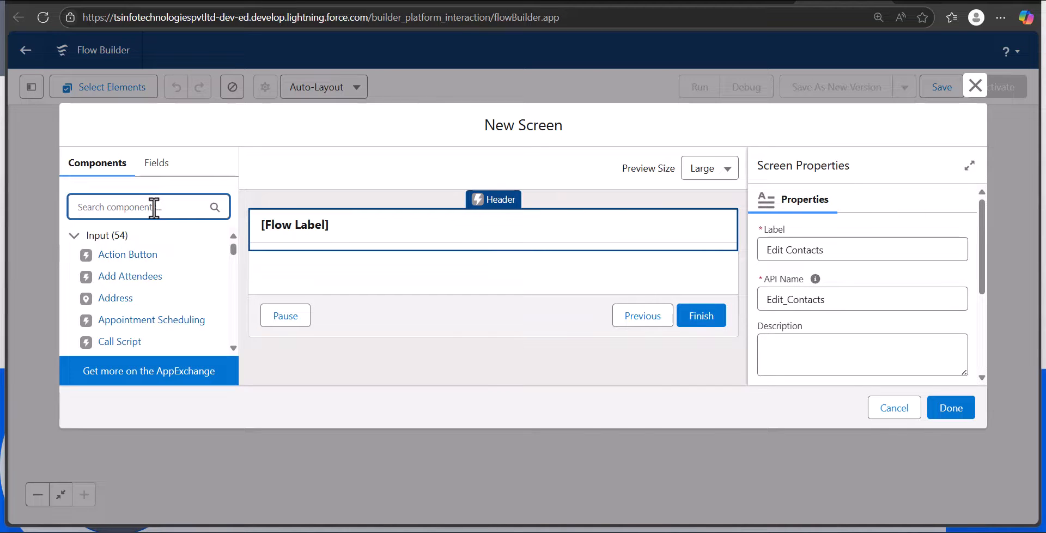
{"action": "type", "text": "text"}
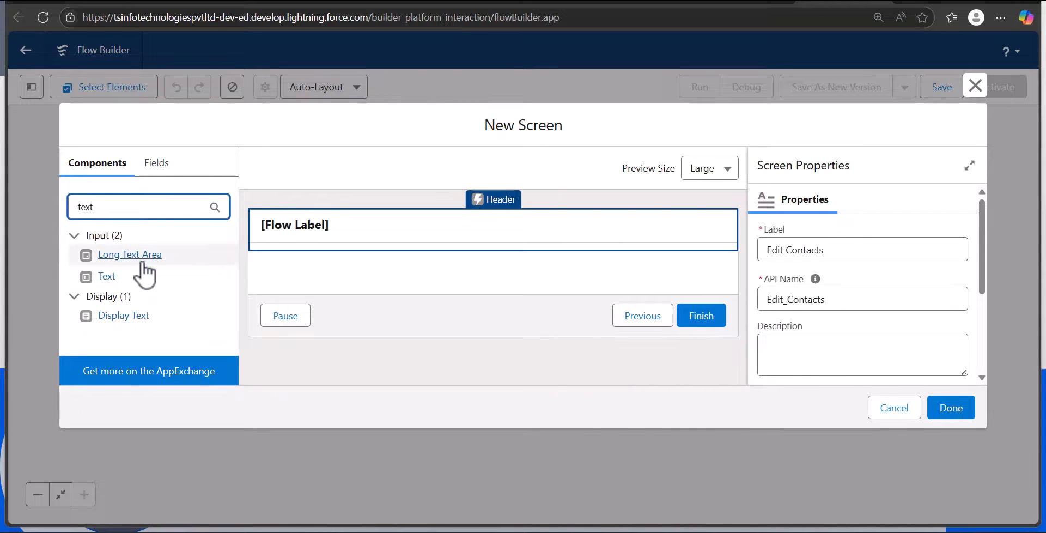
{"action": "left_click", "coordinate": [145, 275]}
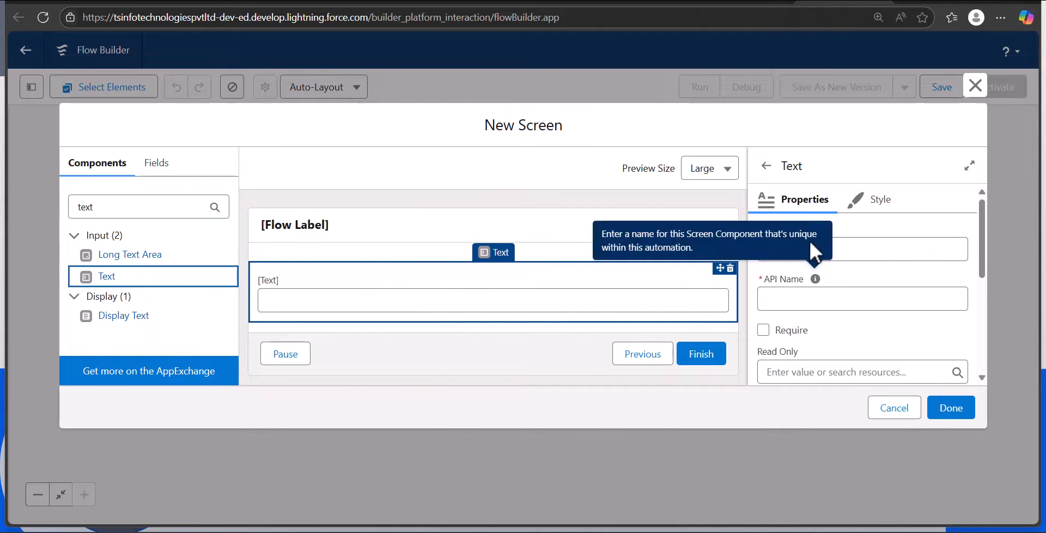
{"action": "left_click", "coordinate": [918, 249]}
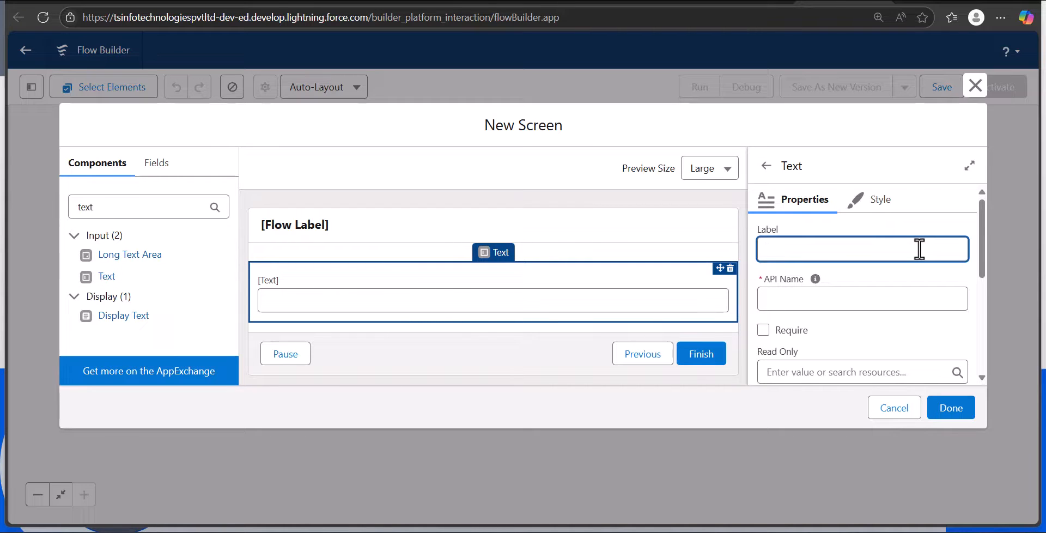
{"action": "type", "text": "Fis"}
{"action": "type", "text": "rt Name"}
{"action": "left_click", "coordinate": [845, 301]}
Set the First Name component's default value to the retrieved contact's first name, {!Get_Contacts.FirstName}
{"action": "scroll", "coordinate": [828, 280], "scroll_direction": "down", "scroll_amount": 4}
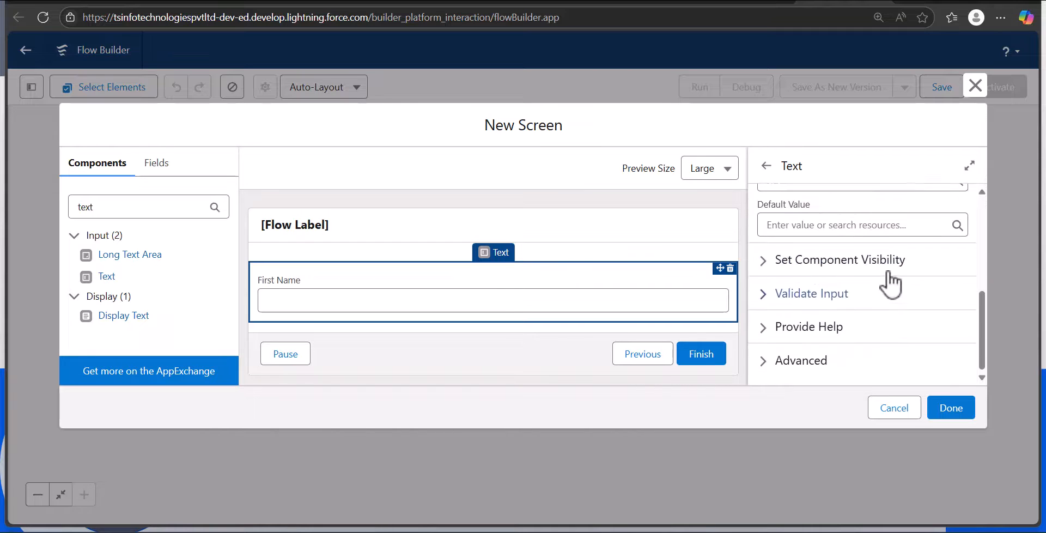
{"action": "scroll", "coordinate": [889, 269], "scroll_direction": "up", "scroll_amount": 2}
{"action": "left_click", "coordinate": [881, 231]}
{"action": "scroll", "coordinate": [831, 296], "scroll_direction": "down", "scroll_amount": 3}
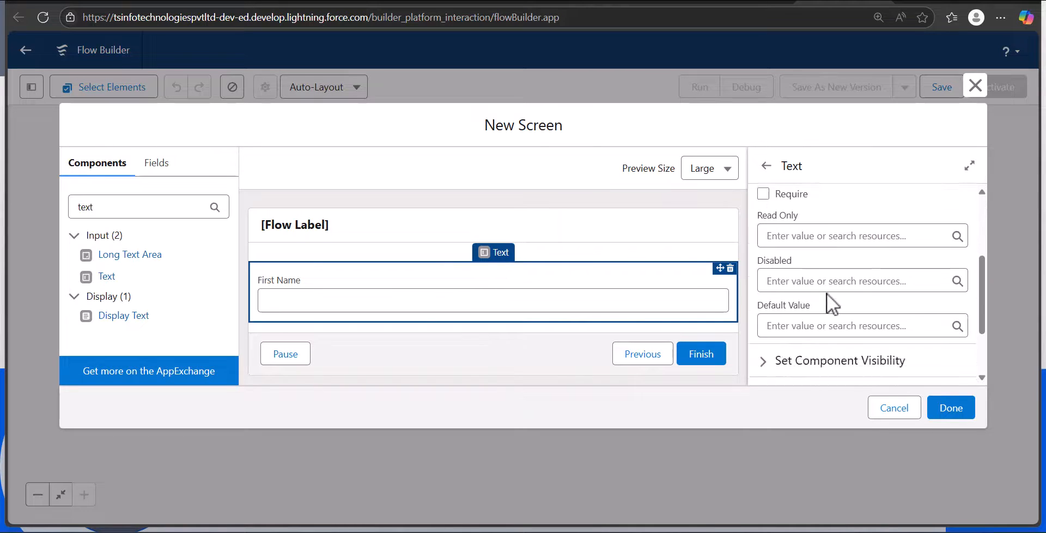
{"action": "scroll", "coordinate": [826, 293], "scroll_direction": "up", "scroll_amount": 1}
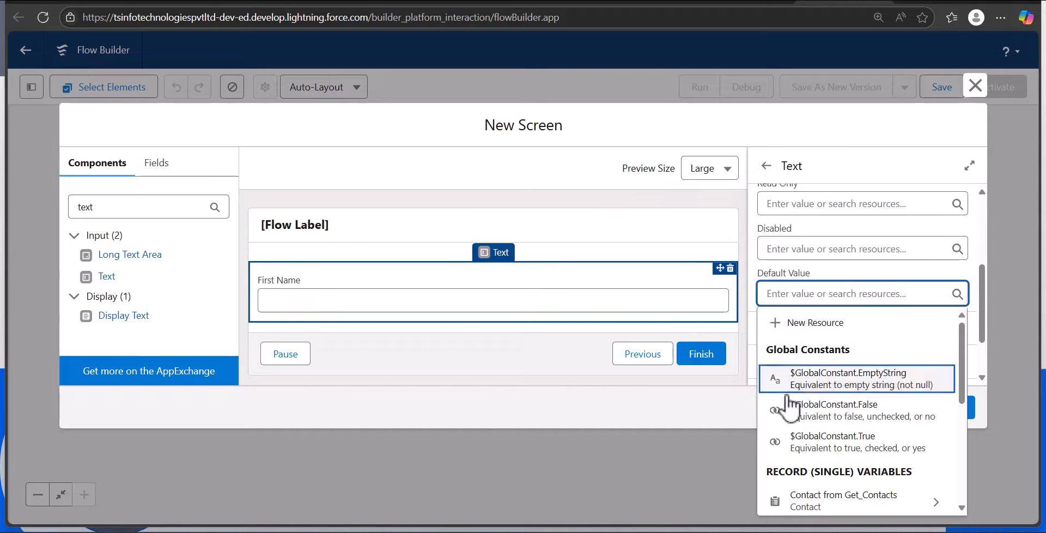
{"action": "scroll", "coordinate": [866, 455], "scroll_direction": "down", "scroll_amount": 1}
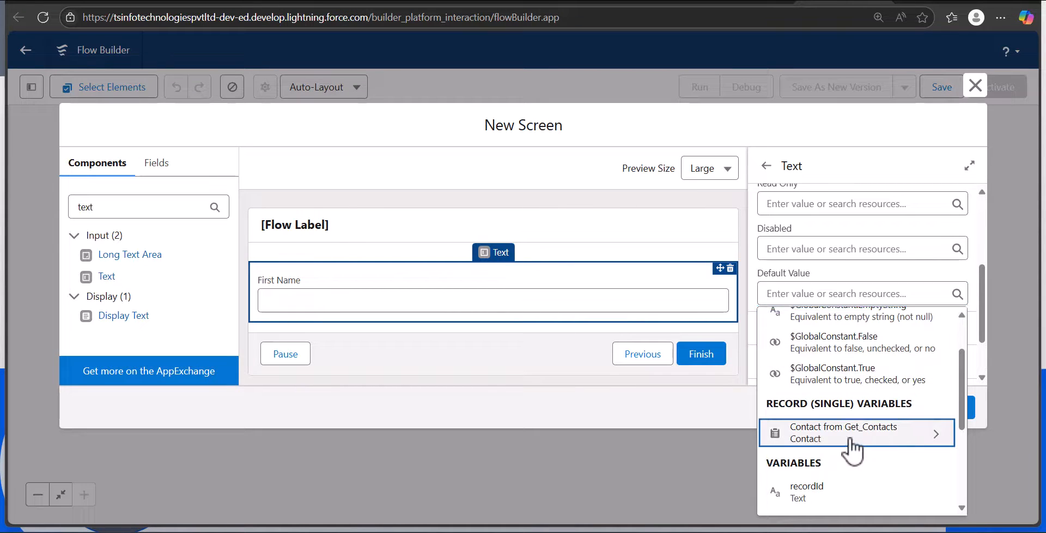
{"action": "left_click", "coordinate": [854, 449]}
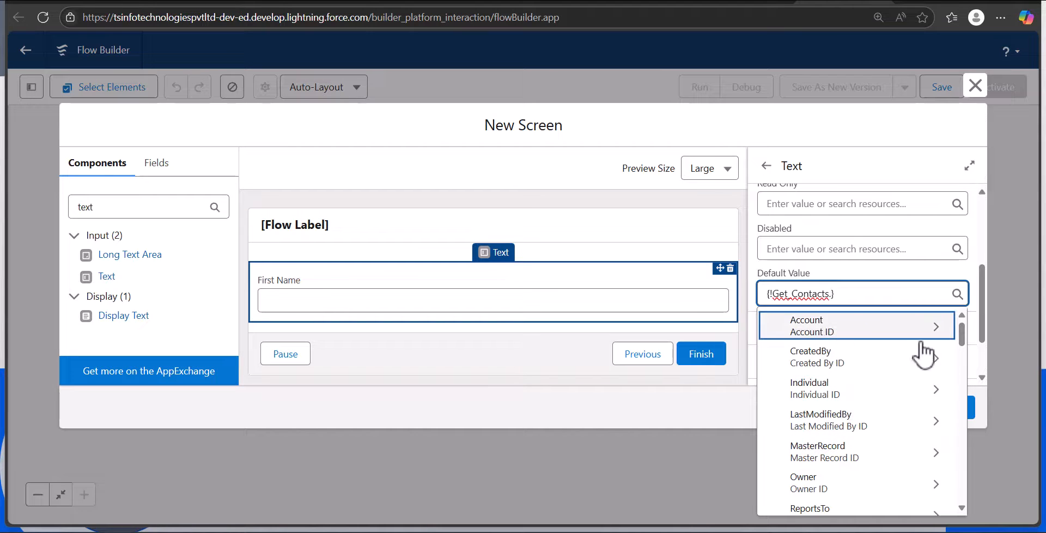
{"action": "scroll", "coordinate": [851, 399], "scroll_direction": "down", "scroll_amount": 1}
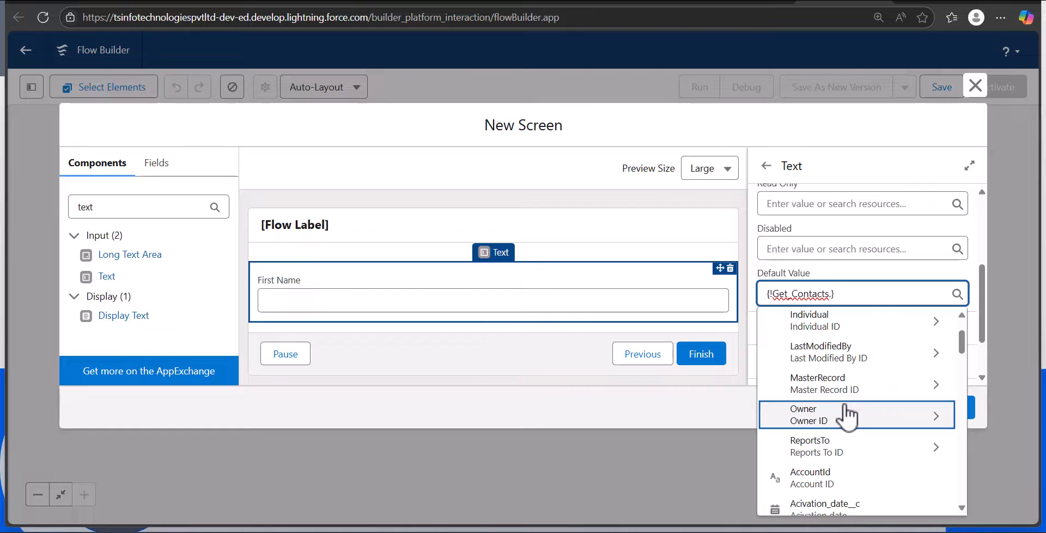
{"action": "type", "text": "Fi"}
{"action": "left_click", "coordinate": [835, 329]}
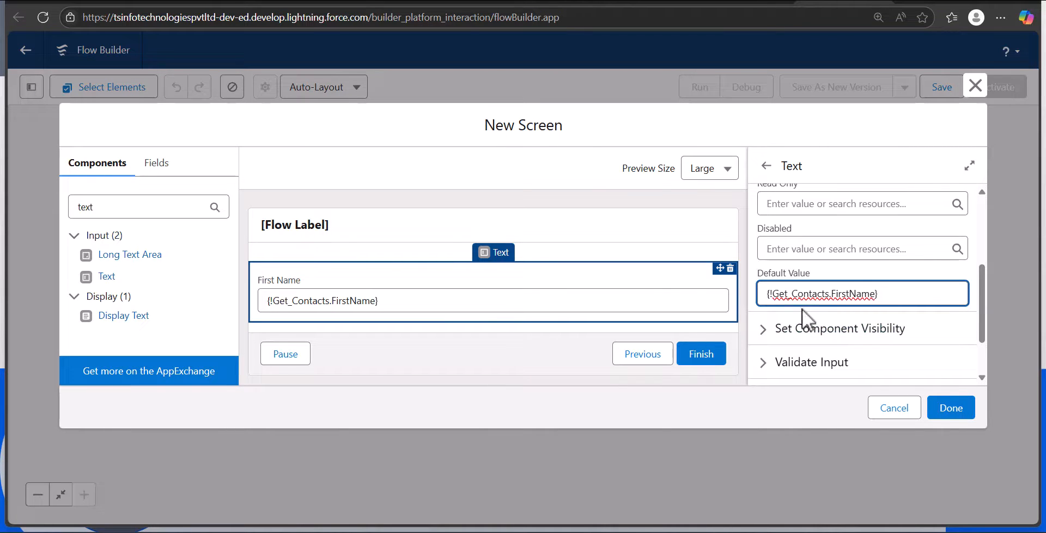
{"action": "left_click", "coordinate": [774, 407]}
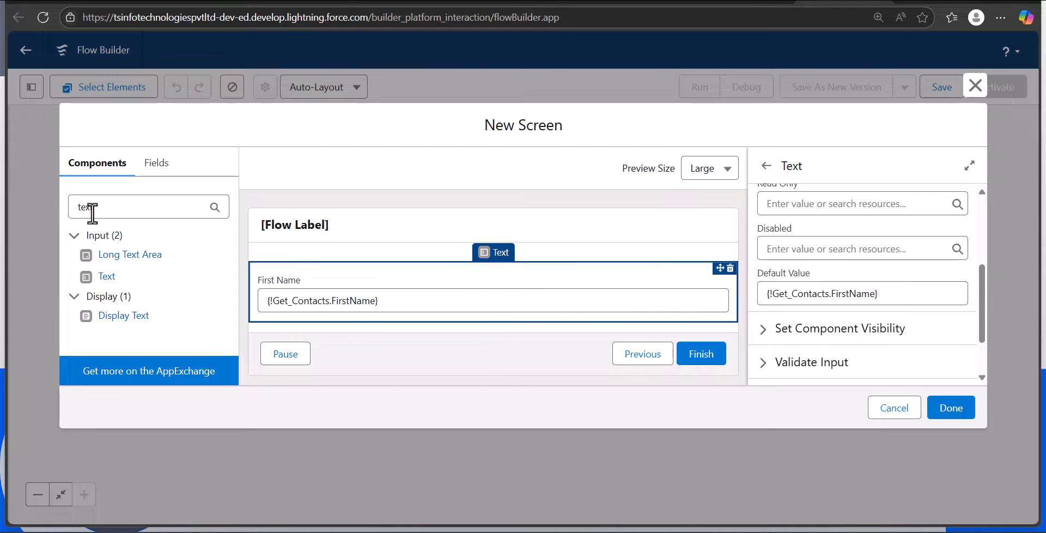
Add a second Text component below First Name and label it Last Name, with API name Last_Name
{"action": "left_click_drag", "start_coordinate": [103, 277], "coordinate": [440, 315]}
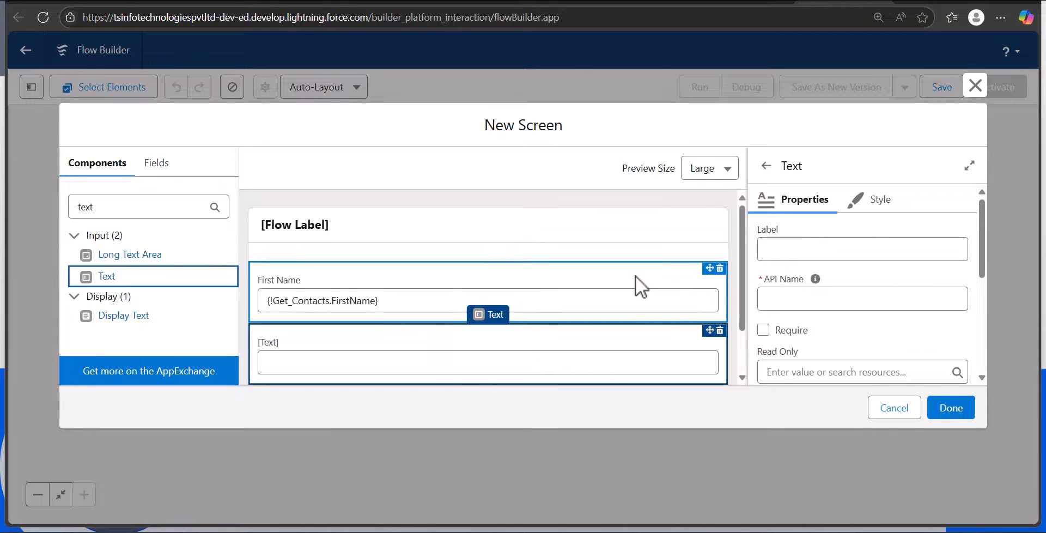
{"action": "left_click", "coordinate": [842, 250]}
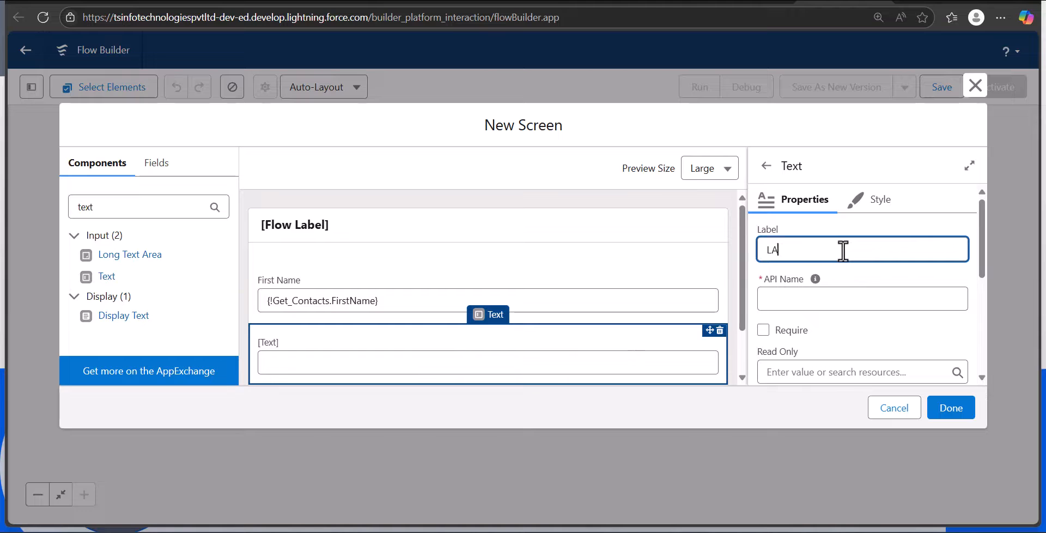
{"action": "type", "text": "LAst"}
{"action": "key", "text": "BackSpace"}
{"action": "key", "text": "BackSpace"}
{"action": "key", "text": "BackSpace"}
{"action": "type", "text": "ast Name"}
{"action": "key", "text": "Tab"}
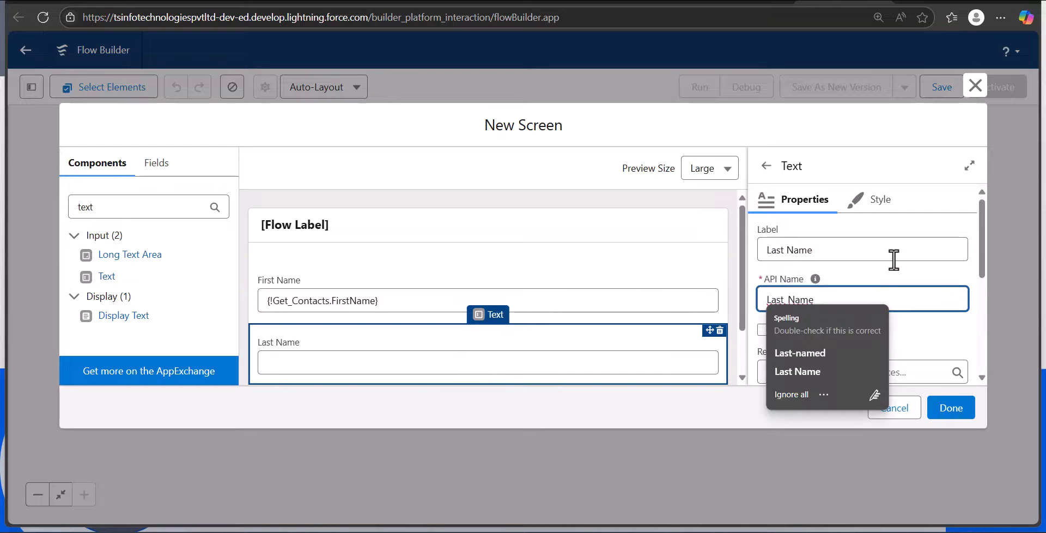
Set the Last Name component's default value to the retrieved contact's last name, {!Get_Contacts.LastName}
{"action": "scroll", "coordinate": [925, 282], "scroll_direction": "down", "scroll_amount": 5}
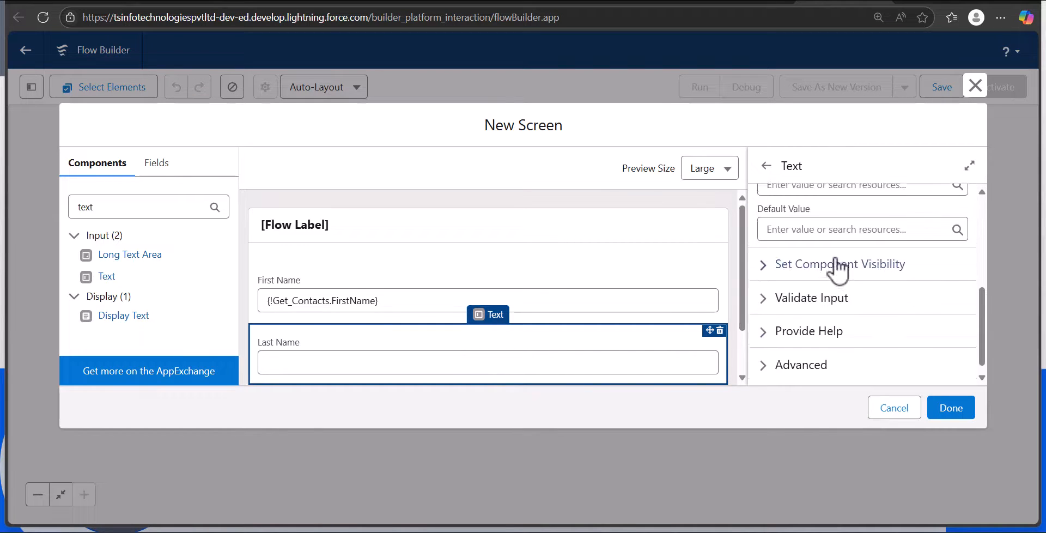
{"action": "scroll", "coordinate": [835, 264], "scroll_direction": "up", "scroll_amount": 1}
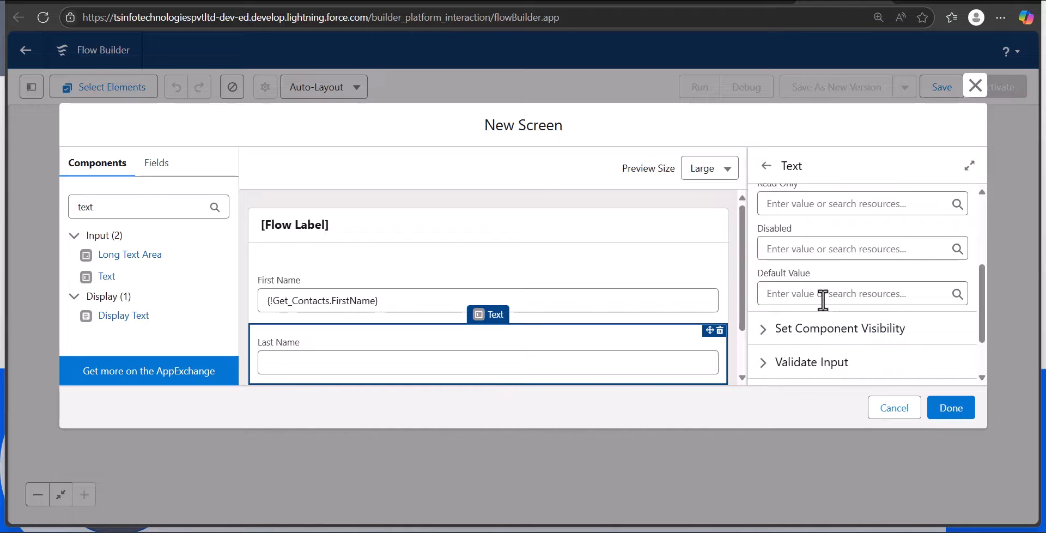
{"action": "left_click", "coordinate": [822, 299]}
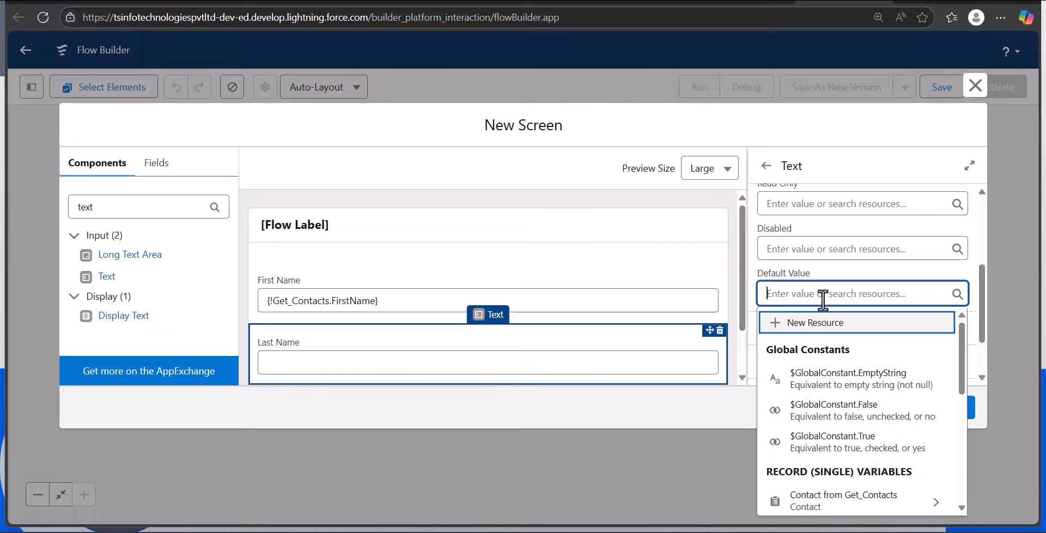
{"action": "left_click", "coordinate": [856, 497]}
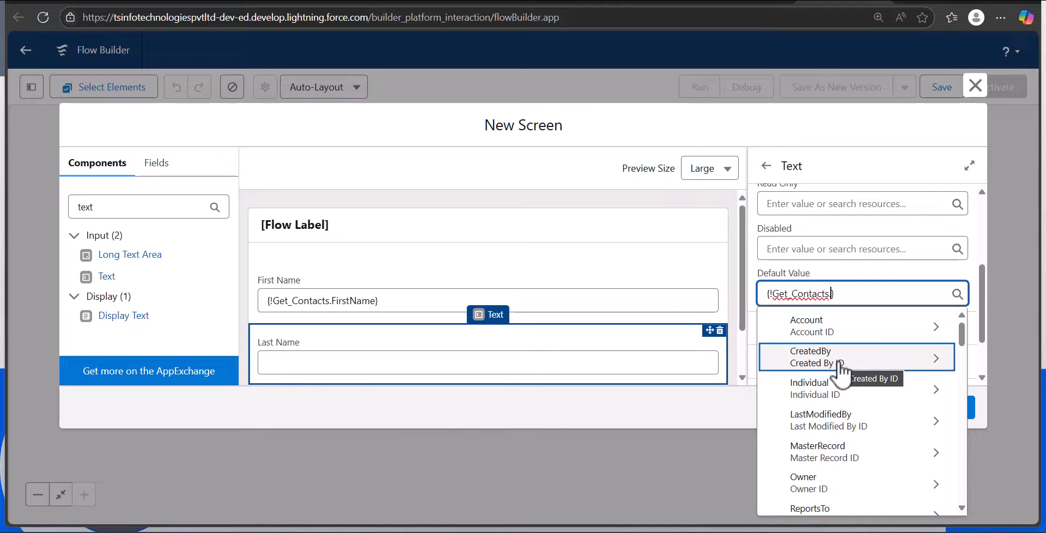
{"action": "type", "text": "lasr"}
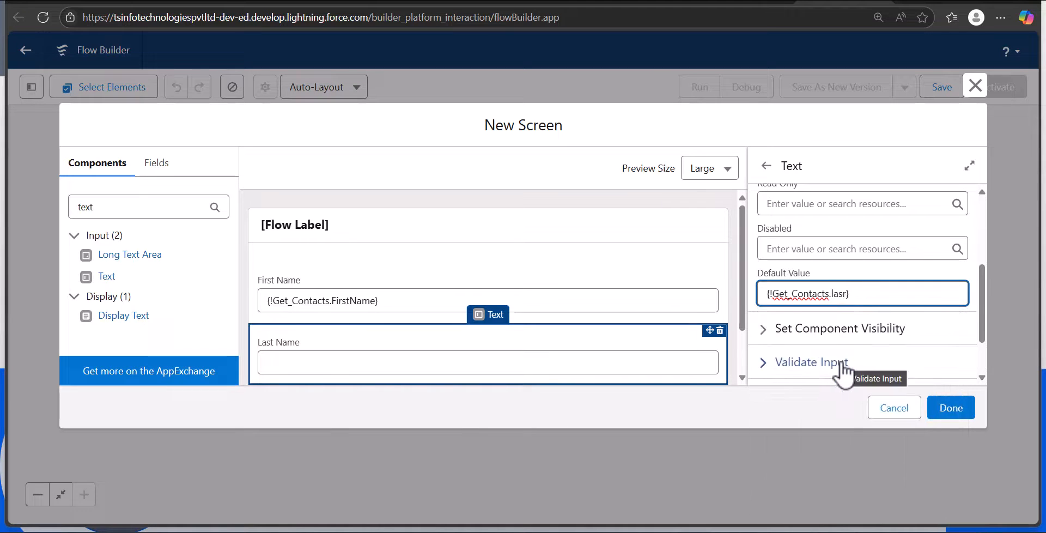
{"action": "key", "text": "BackSpace"}
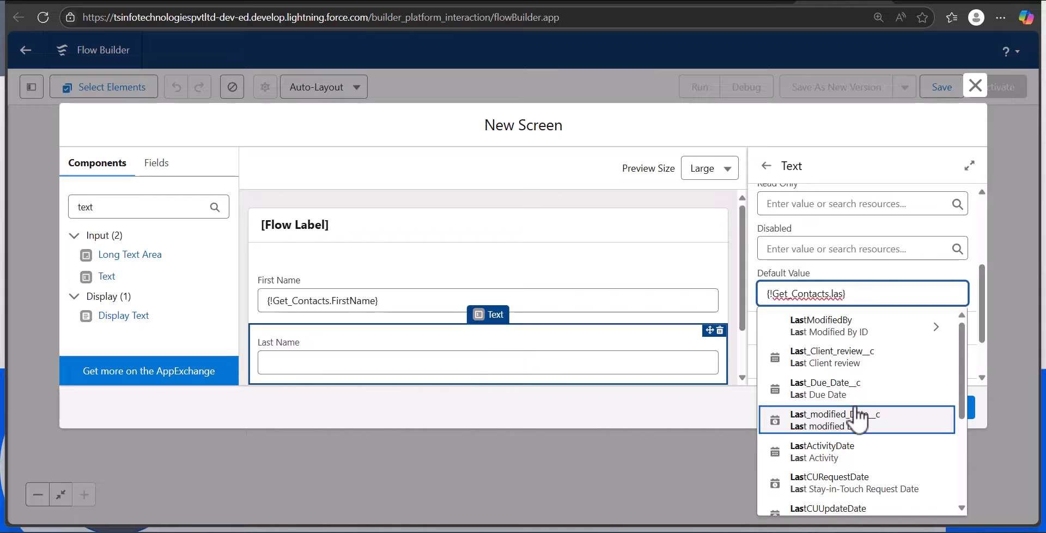
{"action": "type", "text": "tn"}
{"action": "left_click", "coordinate": [825, 333]}
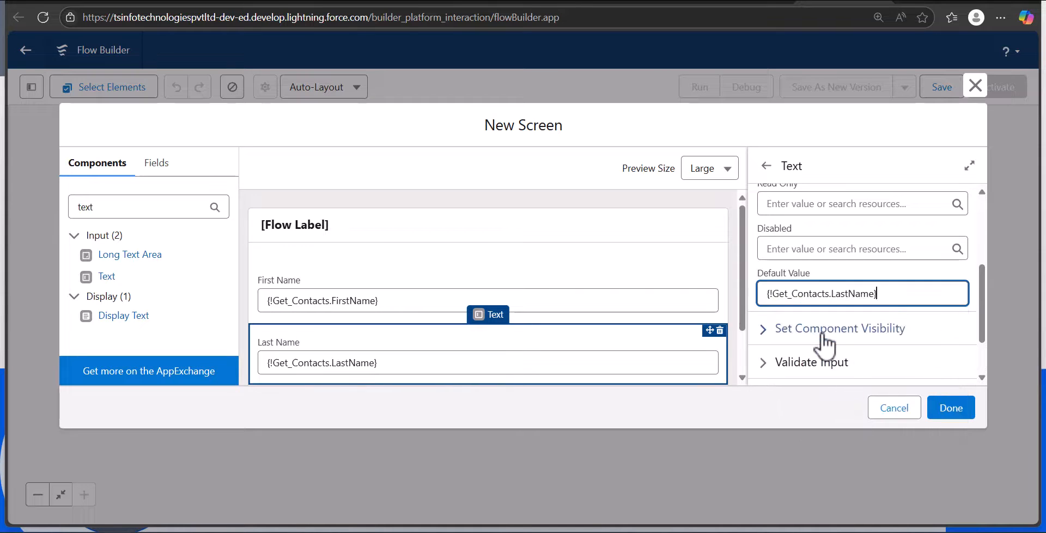
Add an Email component below Last Name on the screen and set its API name to Email
{"action": "scroll", "coordinate": [370, 354], "scroll_direction": "down", "scroll_amount": 2}
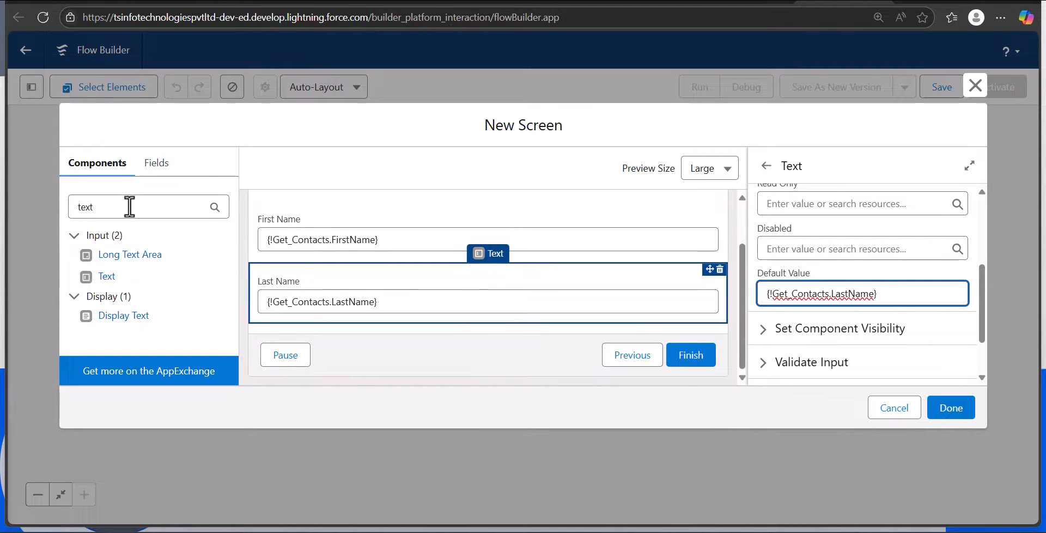
{"action": "left_click_drag", "start_coordinate": [129, 206], "coordinate": [77, 203]}
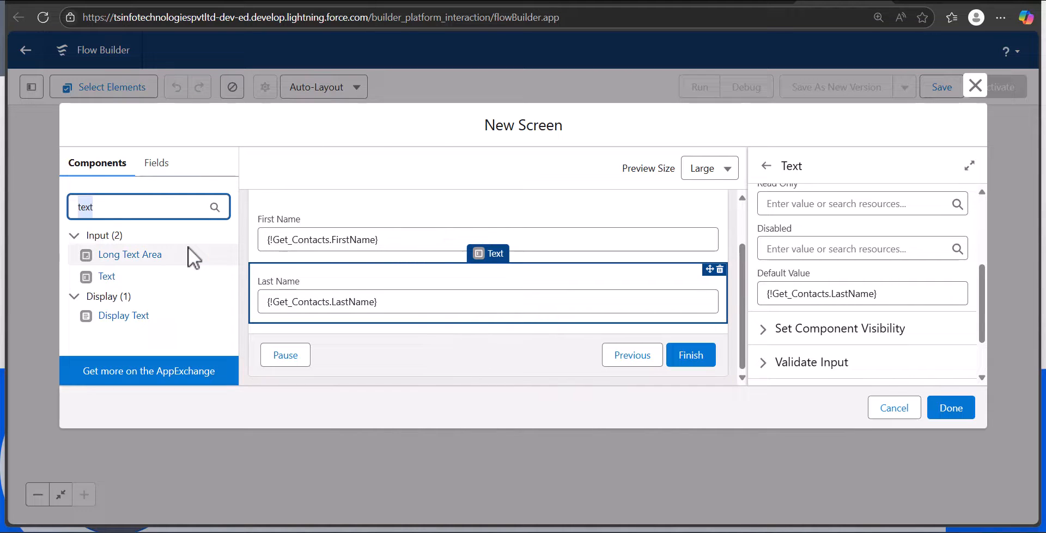
{"action": "type", "text": "ema"}
{"action": "left_click_drag", "start_coordinate": [181, 254], "coordinate": [372, 316]}
{"action": "left_click", "coordinate": [809, 254]}
{"action": "type", "text": "ERmi"}
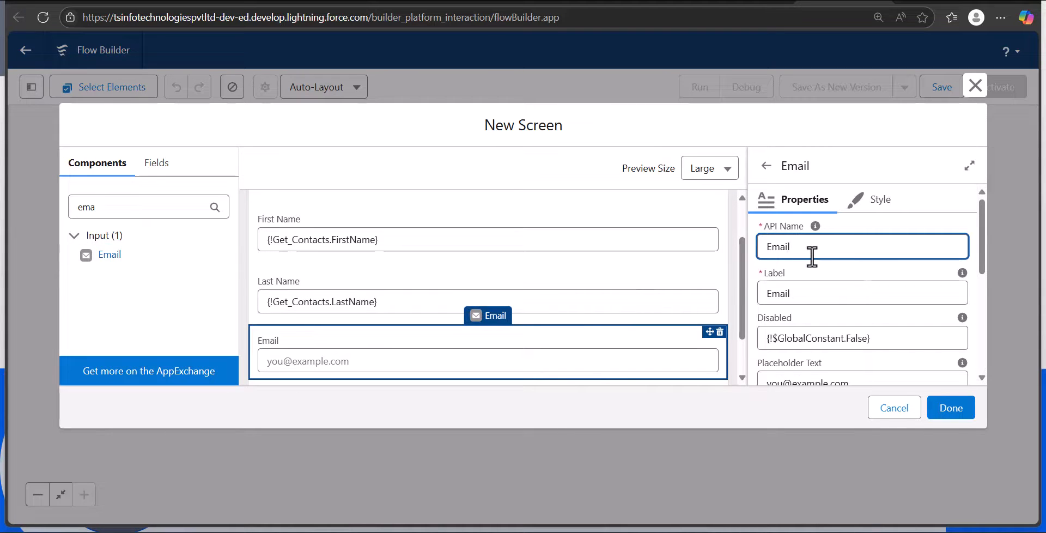
Set the Email component's value to the retrieved contact's email, {!Get_Contacts.Email}
{"action": "scroll", "coordinate": [812, 257], "scroll_direction": "down", "scroll_amount": 5}
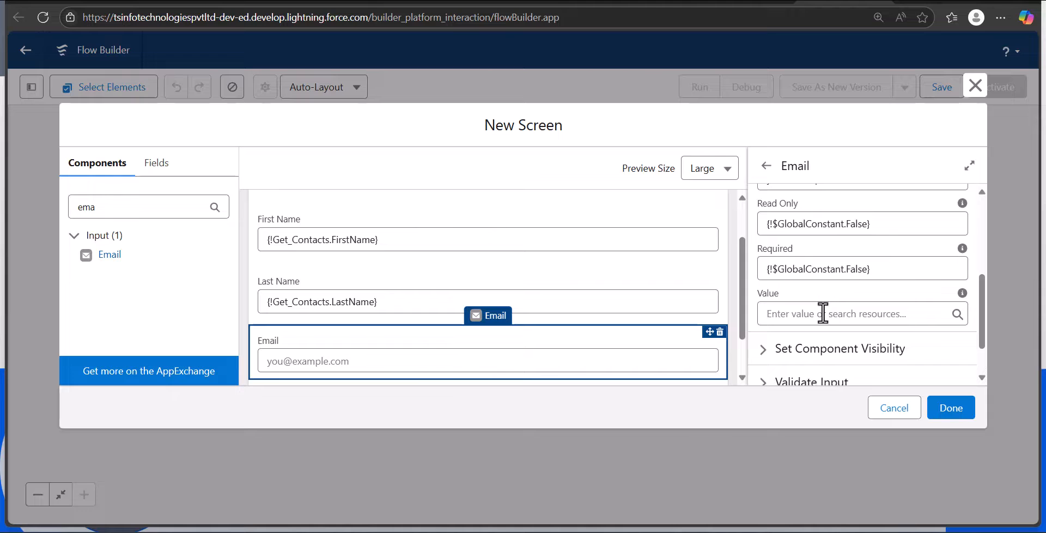
{"action": "left_click", "coordinate": [809, 315]}
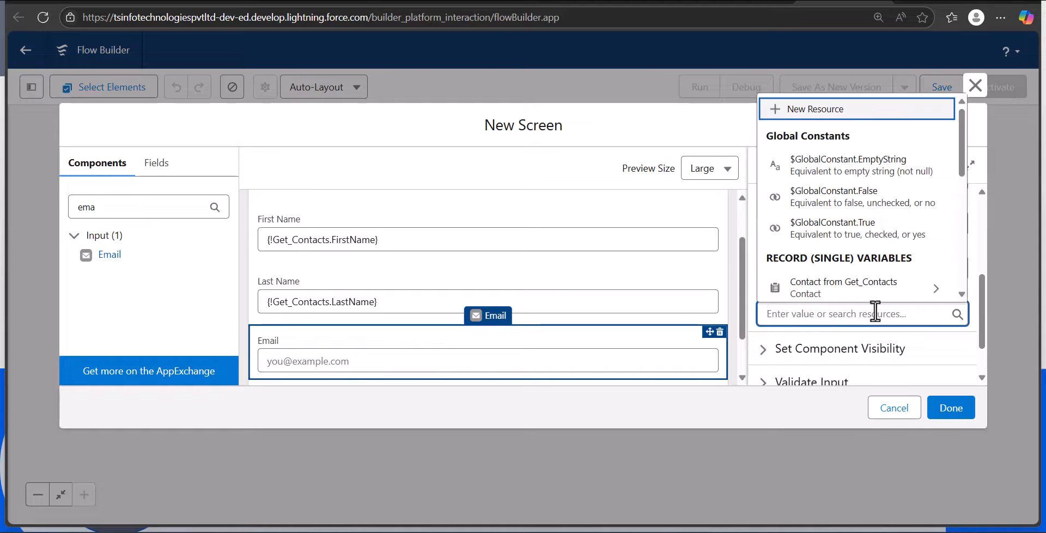
{"action": "left_click", "coordinate": [849, 294]}
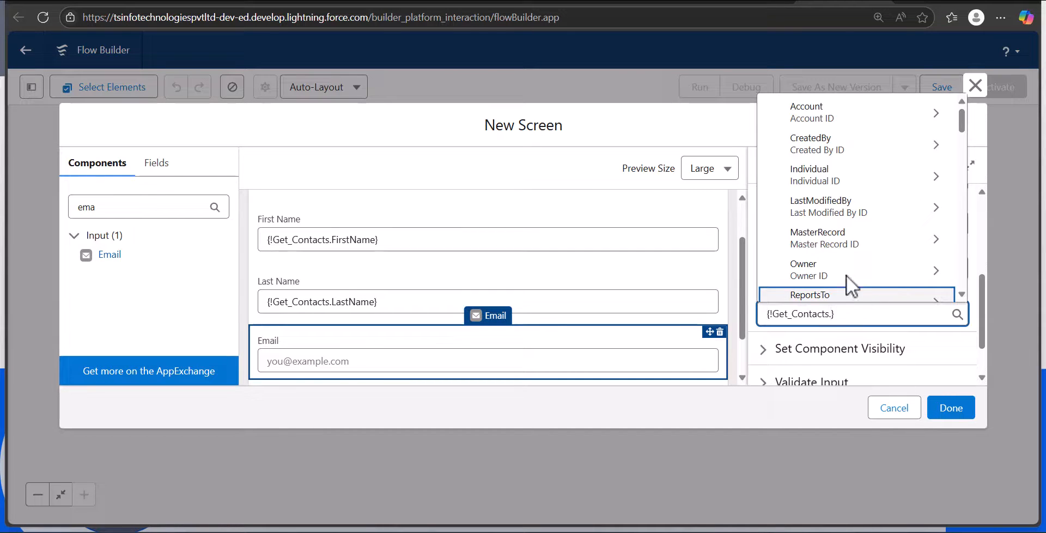
{"action": "type", "text": "eamil"}
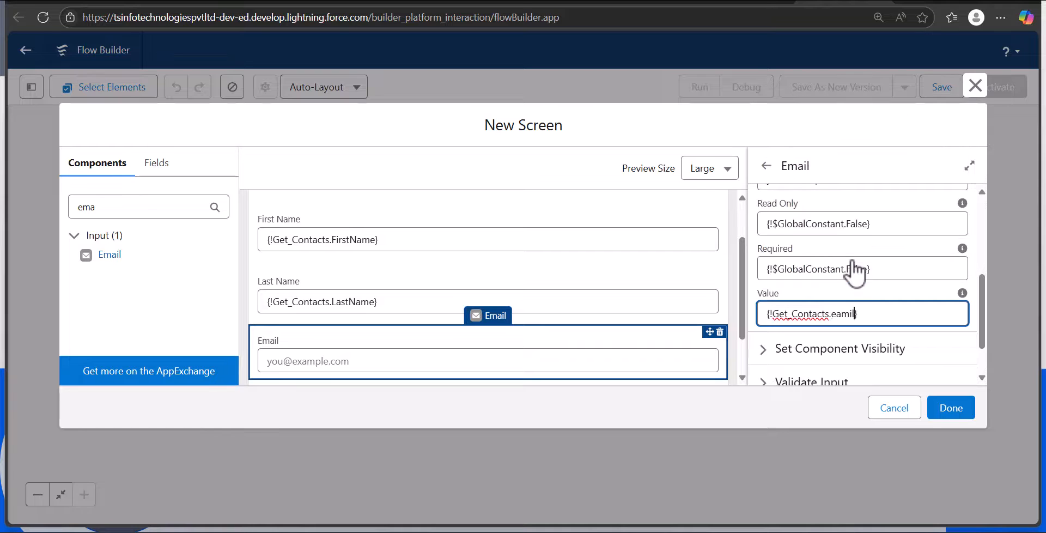
{"action": "type", "text": "i"}
{"action": "key", "text": "BackSpace"}
{"action": "key", "text": "BackSpace"}
{"action": "key", "text": "BackSpace"}
{"action": "key", "text": "BackSpace"}
{"action": "type", "text": "ema"}
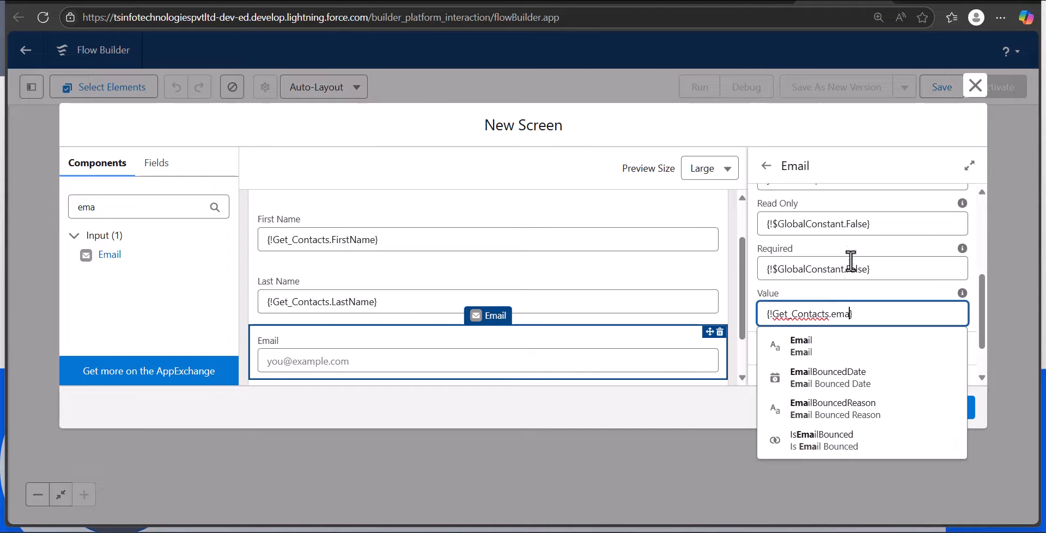
{"action": "left_click", "coordinate": [854, 353]}
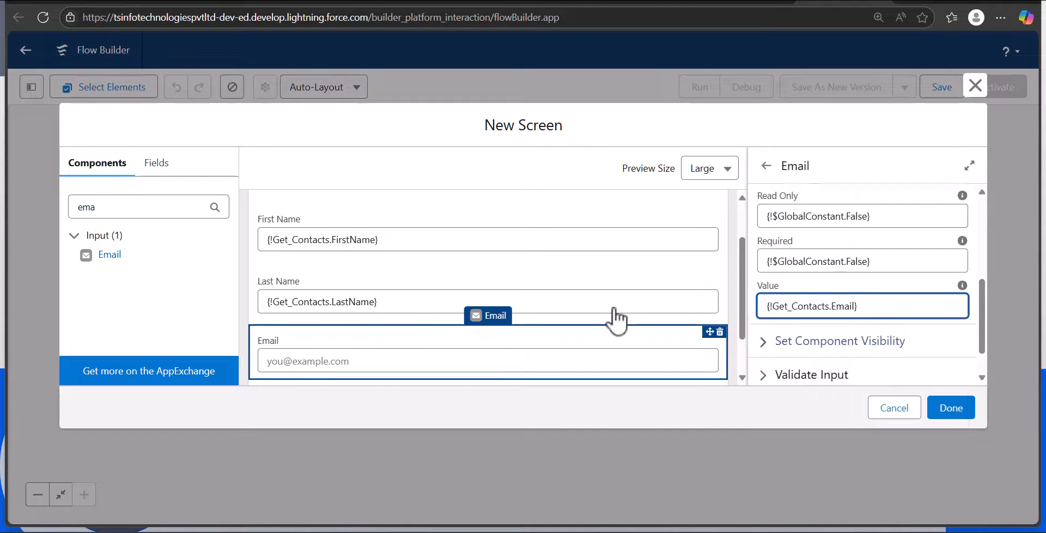
Add a Phone component below Email on the screen and set its API name to ConPhone
{"action": "left_click_drag", "start_coordinate": [157, 216], "coordinate": [47, 195]}
{"action": "type", "text": "phine"}
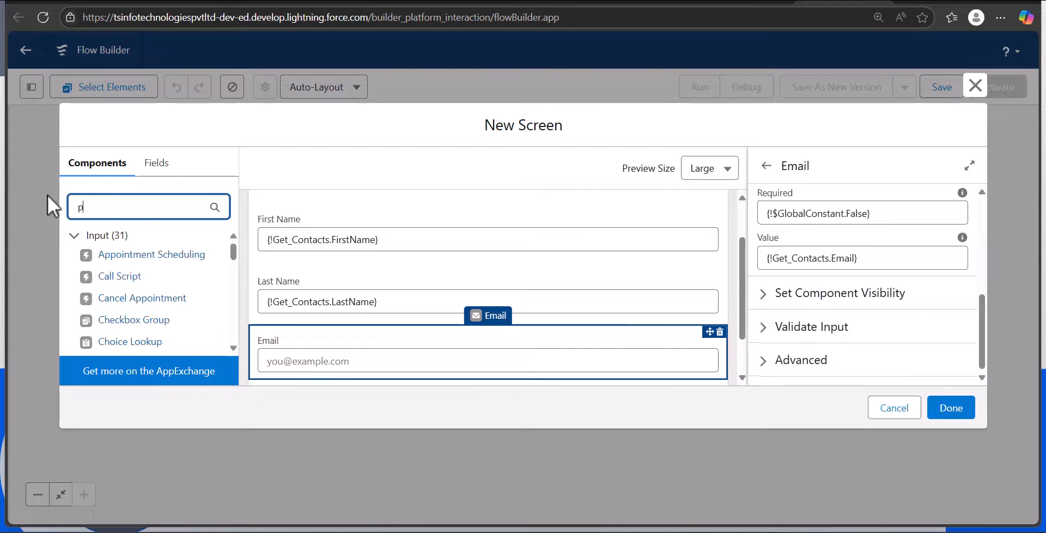
{"action": "key", "text": "BackSpace"}
{"action": "key", "text": "BackSpace"}
{"action": "key", "text": "BackSpace"}
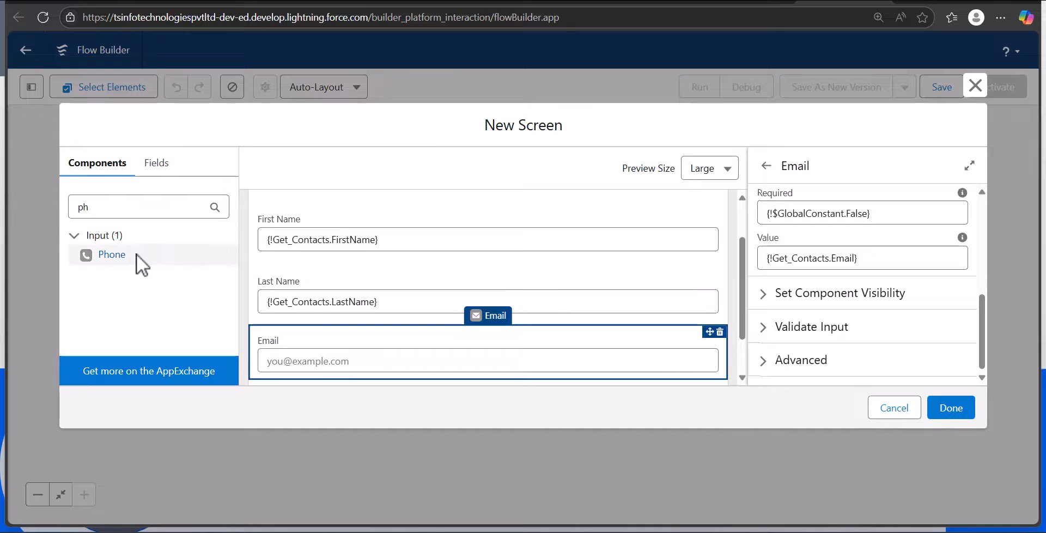
{"action": "left_click_drag", "start_coordinate": [136, 254], "coordinate": [400, 356]}
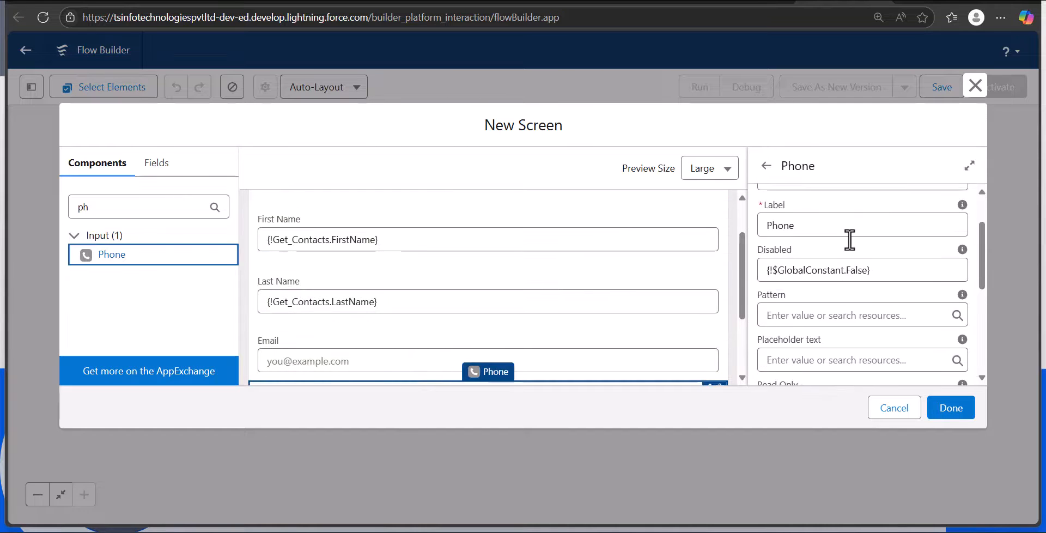
{"action": "left_click", "coordinate": [839, 246]}
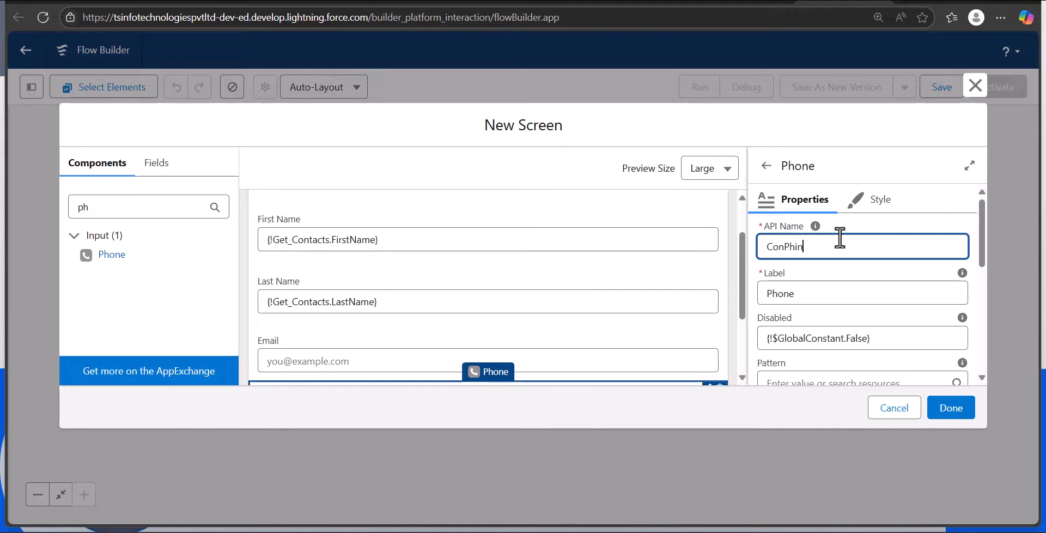
{"action": "key", "text": "Num_Lock"}
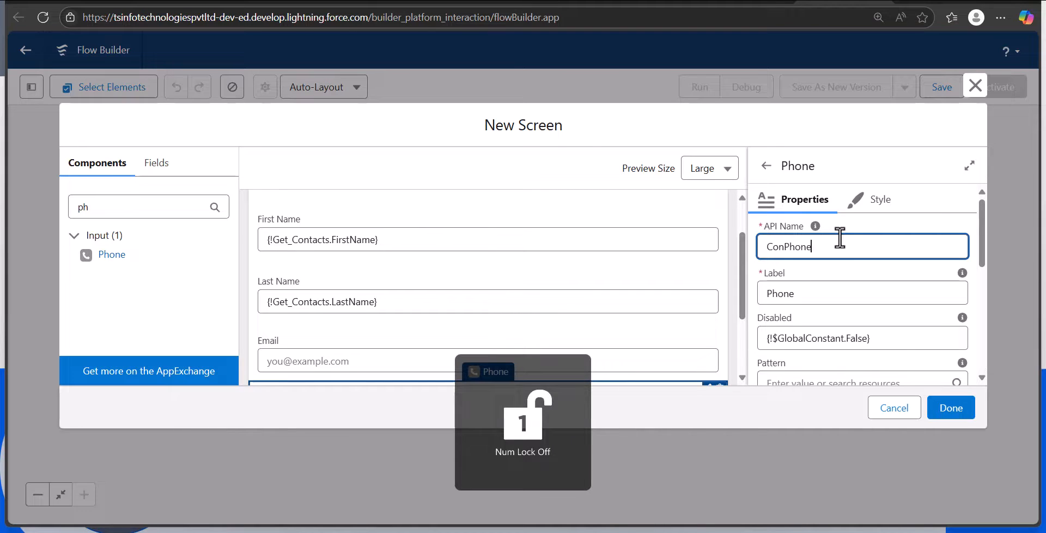
Set the Phone component's value to the retrieved contact's business phone, {!Get_Contacts.Phone}
{"action": "scroll", "coordinate": [839, 256], "scroll_direction": "down", "scroll_amount": 3}
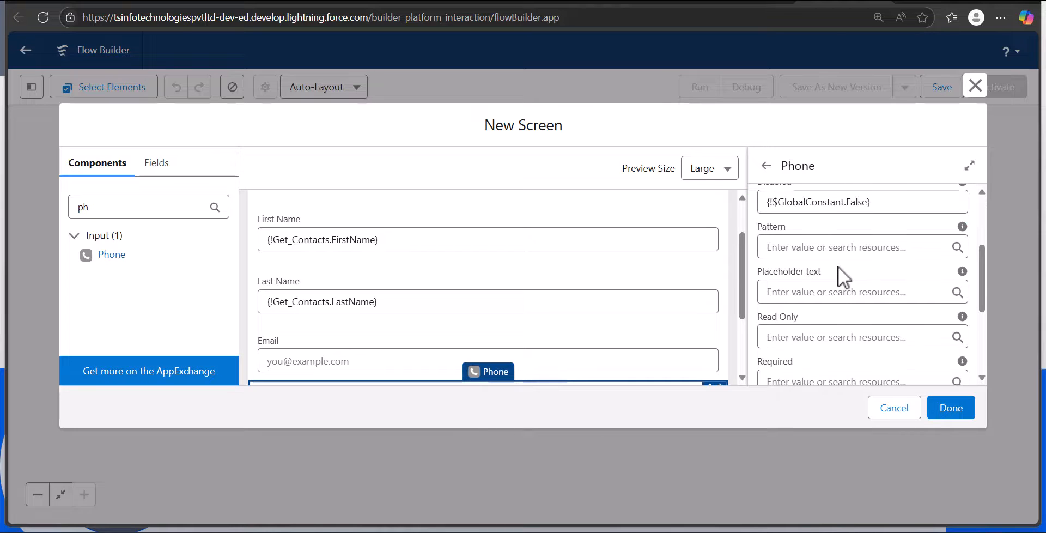
{"action": "scroll", "coordinate": [838, 266], "scroll_direction": "down", "scroll_amount": 3}
{"action": "left_click", "coordinate": [829, 291]}
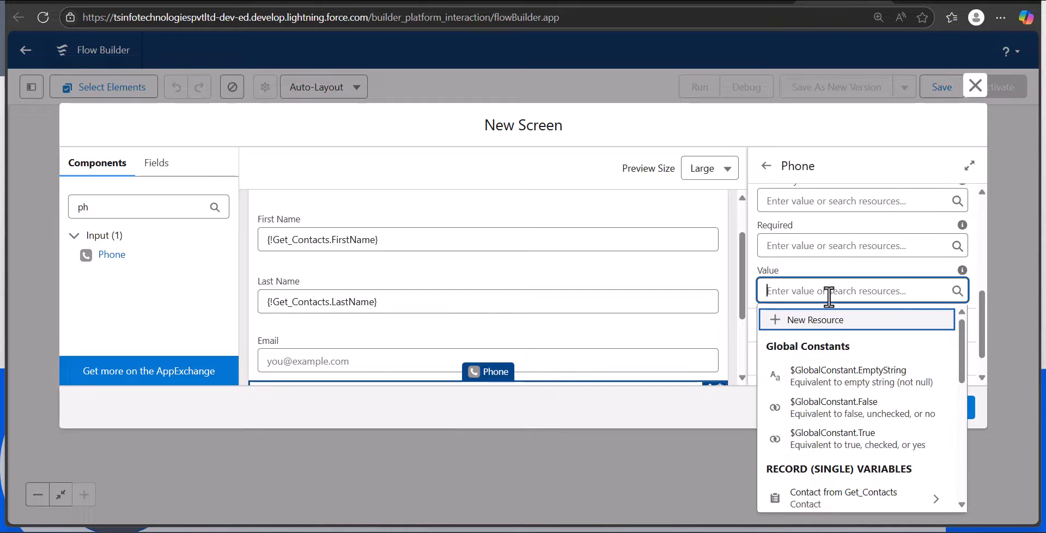
{"action": "left_click", "coordinate": [844, 499]}
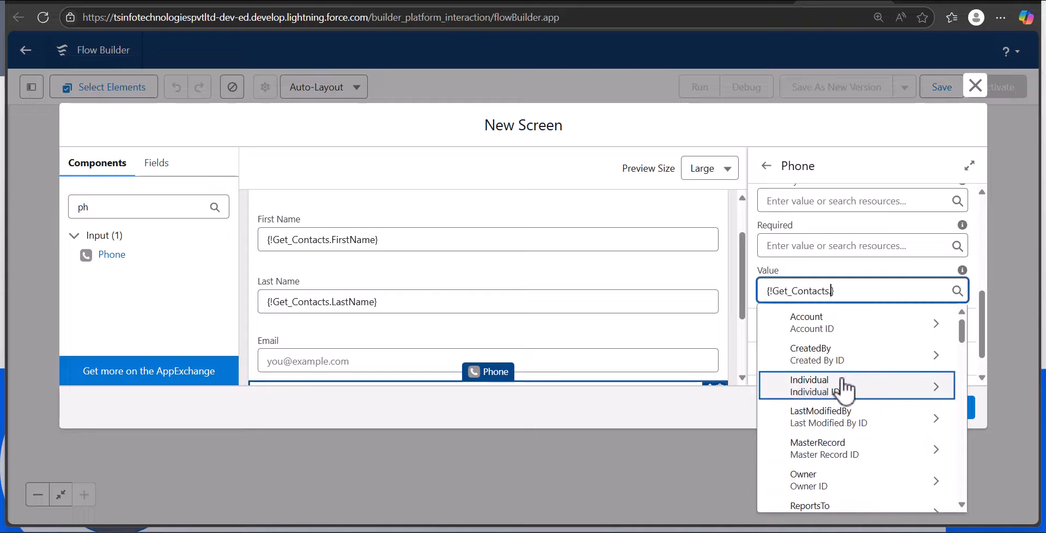
{"action": "scroll", "coordinate": [843, 354], "scroll_direction": "down", "scroll_amount": 2}
{"action": "type", "text": "ph"}
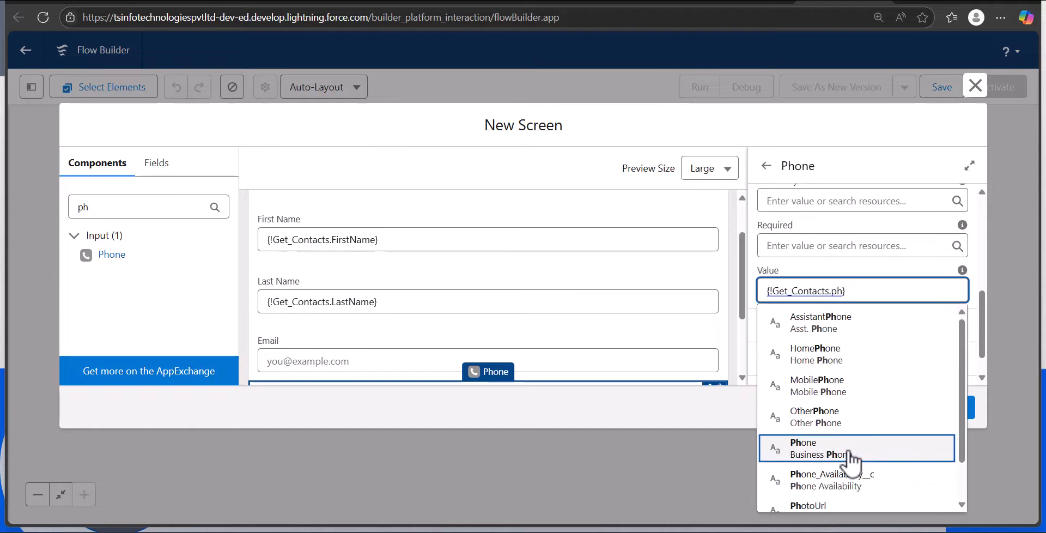
{"action": "left_click", "coordinate": [849, 456]}
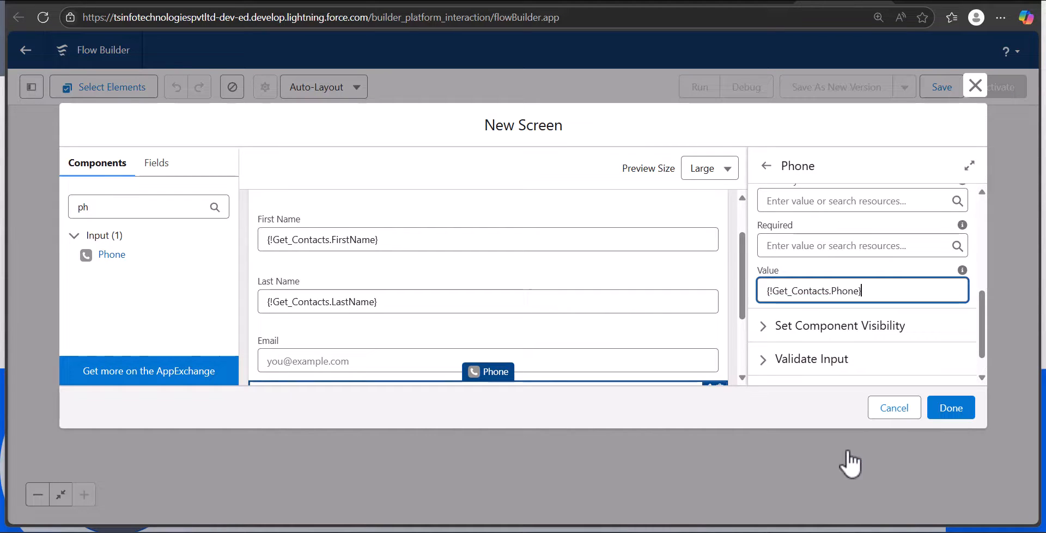
Hide the Pause and Previous buttons in the Edit Contacts screen's footer and finish the screen element
{"action": "left_click", "coordinate": [697, 262]}
{"action": "scroll", "coordinate": [626, 256], "scroll_direction": "down", "scroll_amount": 2}
{"action": "scroll", "coordinate": [462, 294], "scroll_direction": "up", "scroll_amount": 4}
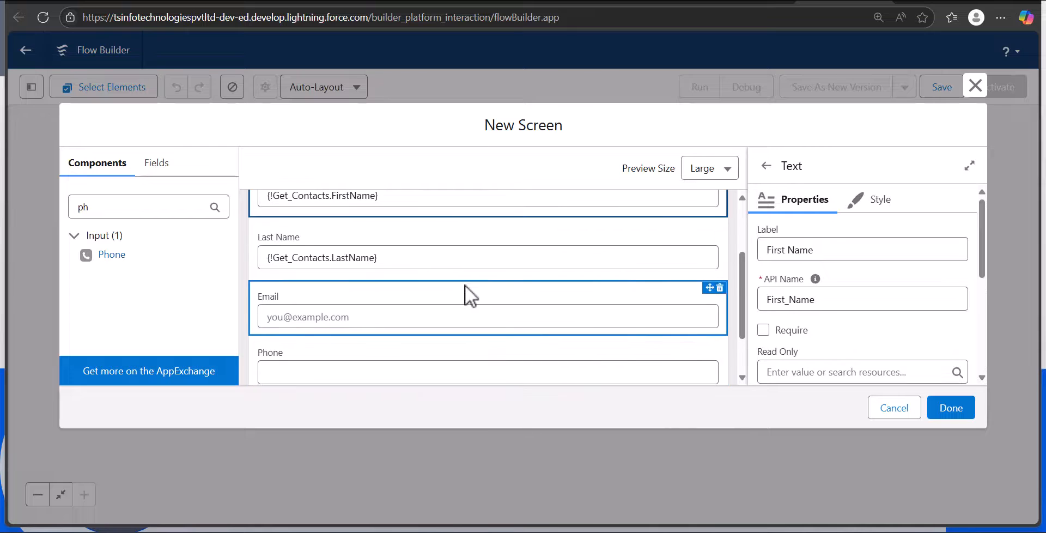
{"action": "scroll", "coordinate": [829, 298], "scroll_direction": "down", "scroll_amount": 1}
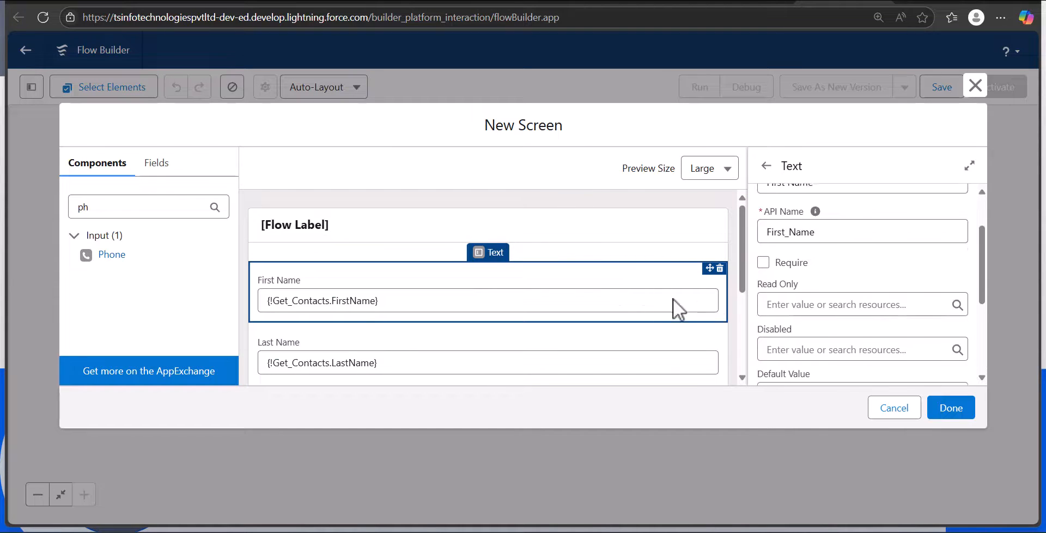
{"action": "scroll", "coordinate": [425, 258], "scroll_direction": "down", "scroll_amount": 1}
{"action": "scroll", "coordinate": [420, 244], "scroll_direction": "down", "scroll_amount": 2}
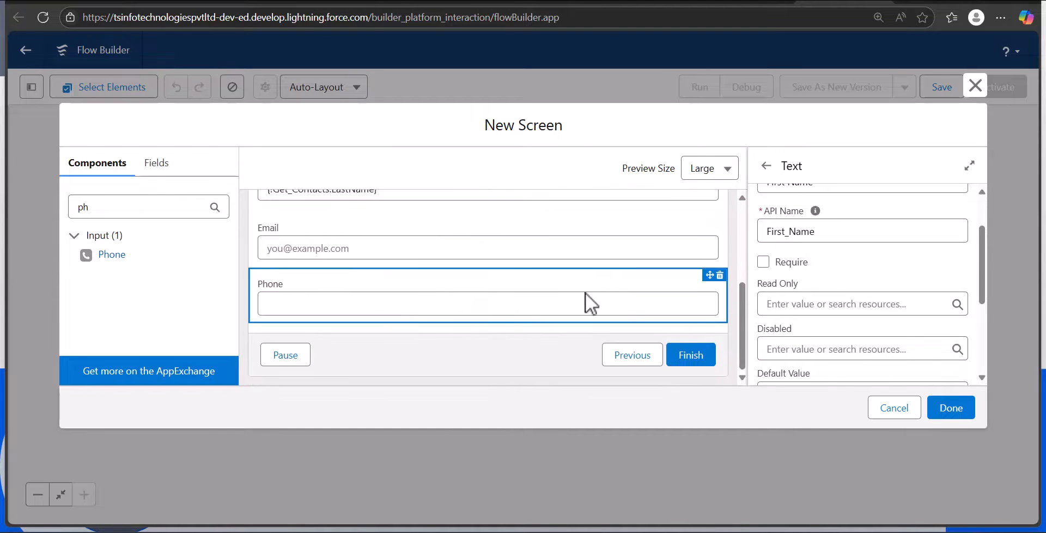
{"action": "left_click", "coordinate": [478, 348]}
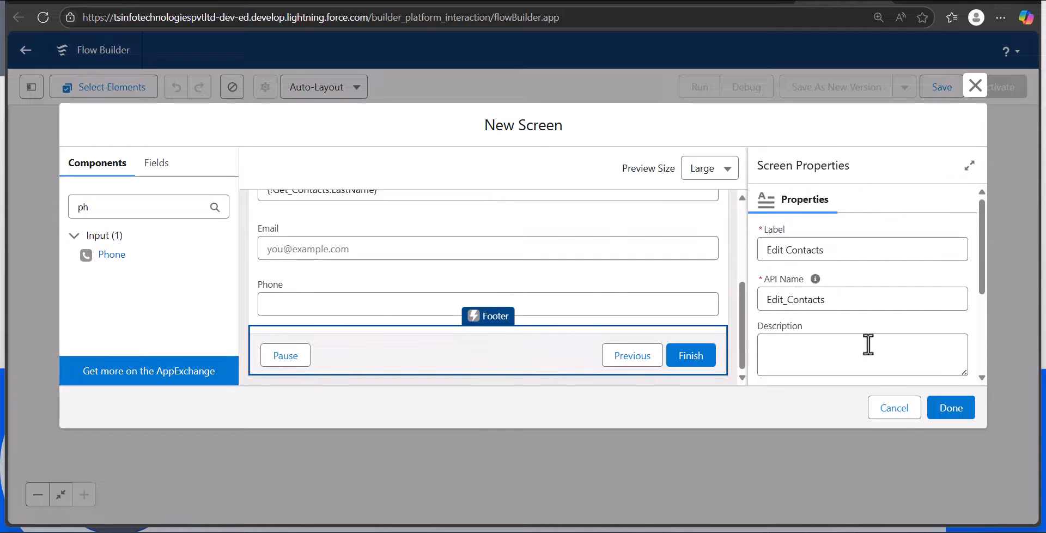
{"action": "scroll", "coordinate": [866, 345], "scroll_direction": "down", "scroll_amount": 3}
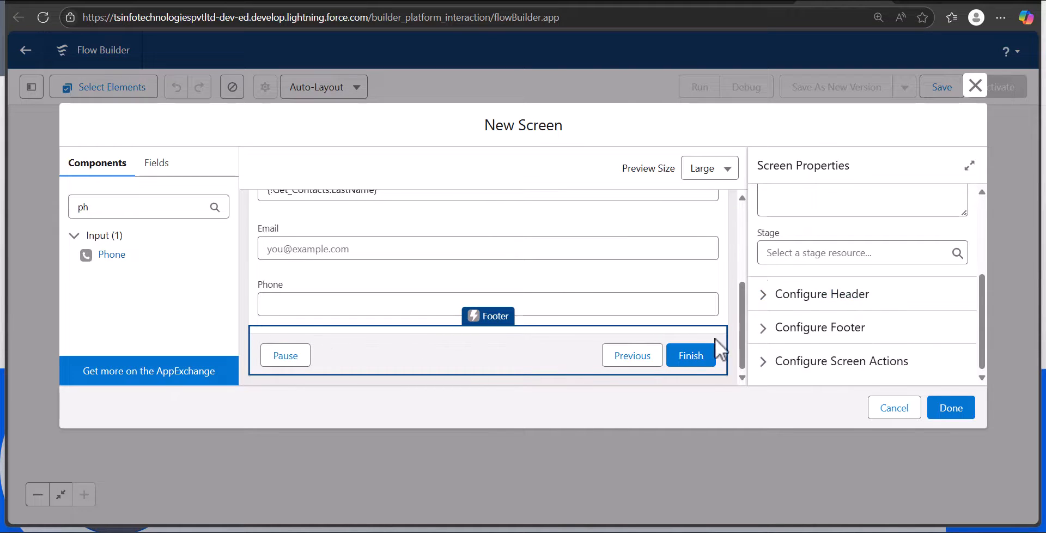
{"action": "left_click", "coordinate": [820, 327]}
{"action": "scroll", "coordinate": [828, 300], "scroll_direction": "down", "scroll_amount": 3}
{"action": "scroll", "coordinate": [825, 296], "scroll_direction": "up", "scroll_amount": 3}
{"action": "scroll", "coordinate": [825, 297], "scroll_direction": "down", "scroll_amount": 2}
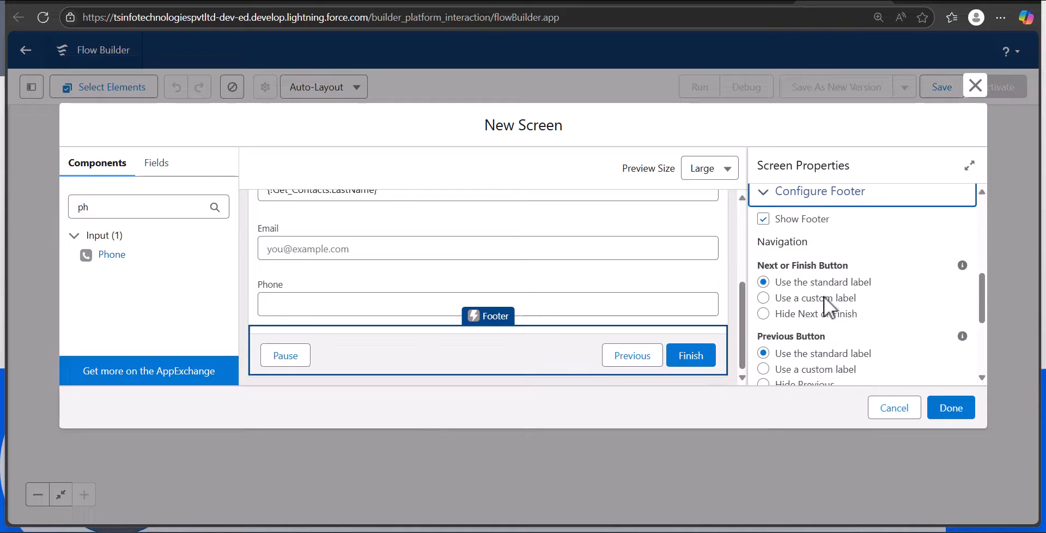
{"action": "scroll", "coordinate": [774, 308], "scroll_direction": "down", "scroll_amount": 1}
{"action": "scroll", "coordinate": [773, 302], "scroll_direction": "down", "scroll_amount": 1}
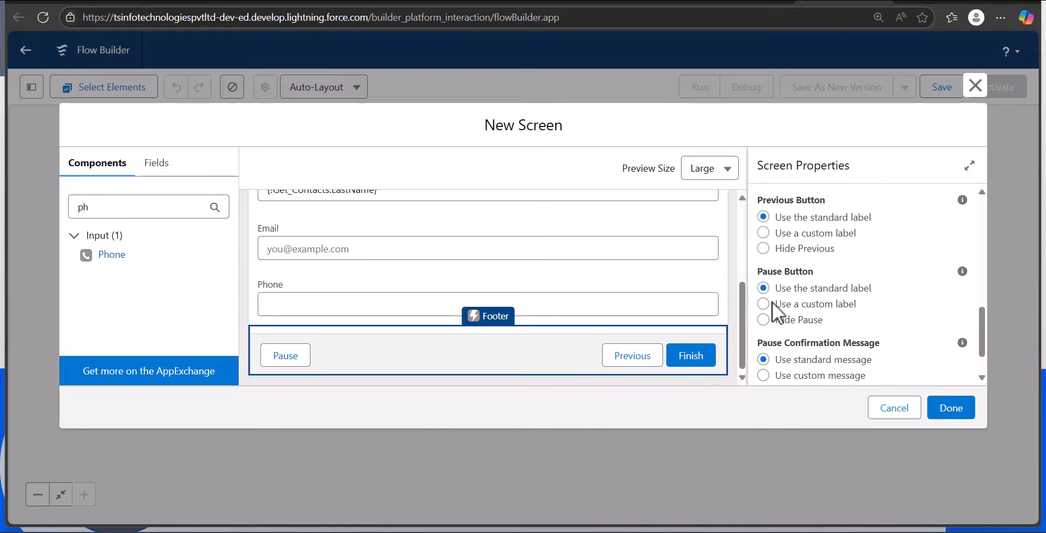
{"action": "left_click", "coordinate": [763, 319]}
{"action": "left_click", "coordinate": [763, 256]}
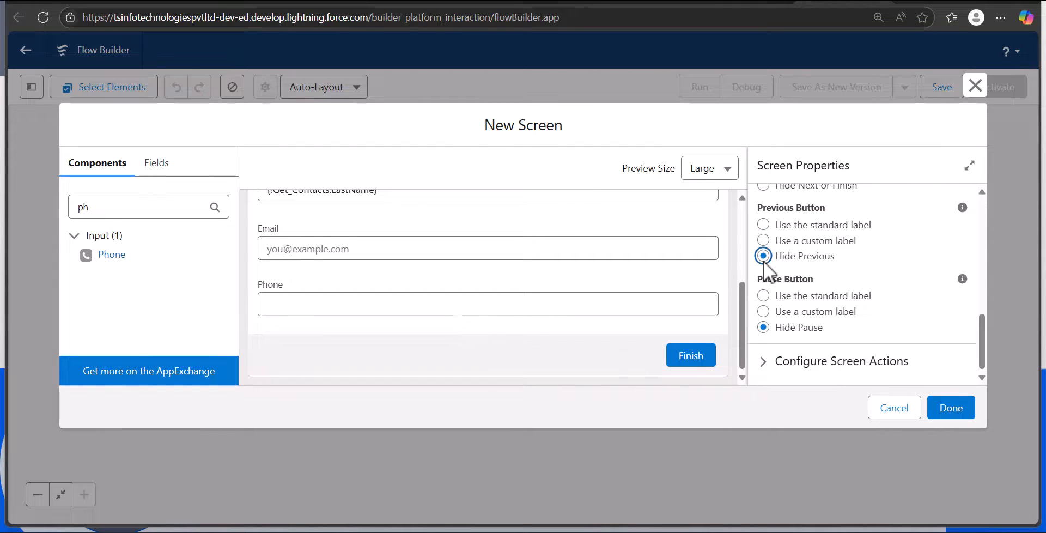
{"action": "left_click", "coordinate": [948, 410]}
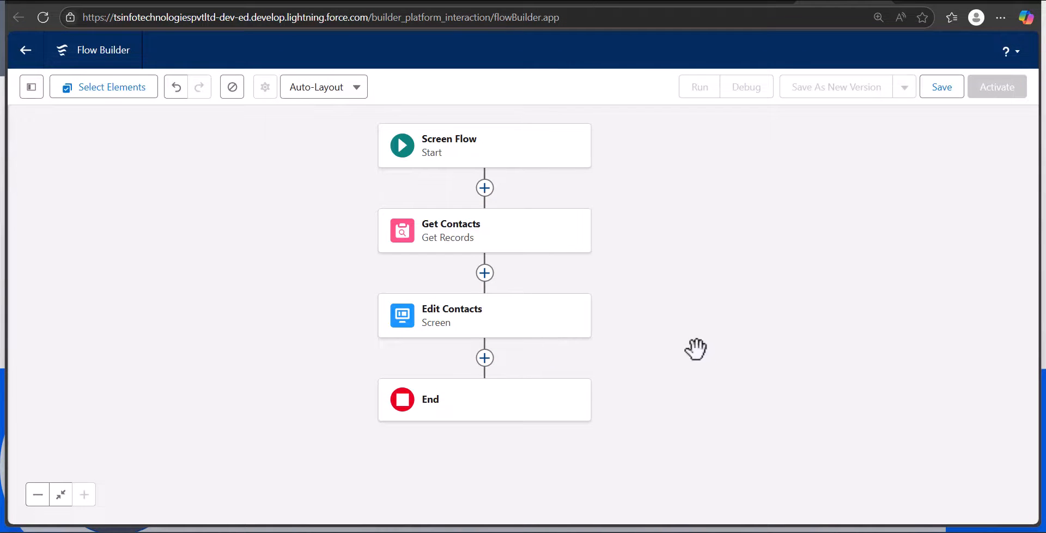
Add an Update Records element after the Edit Contacts screen, labelled Update Contacts with API name Update_Contacts
{"action": "left_click_drag", "start_coordinate": [693, 348], "coordinate": [654, 277]}
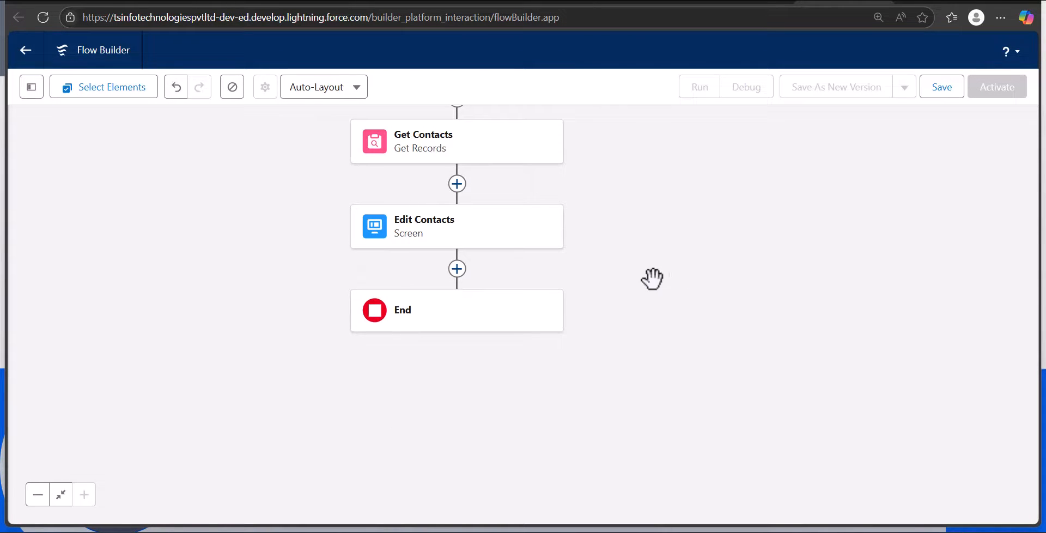
{"action": "left_click", "coordinate": [457, 269]}
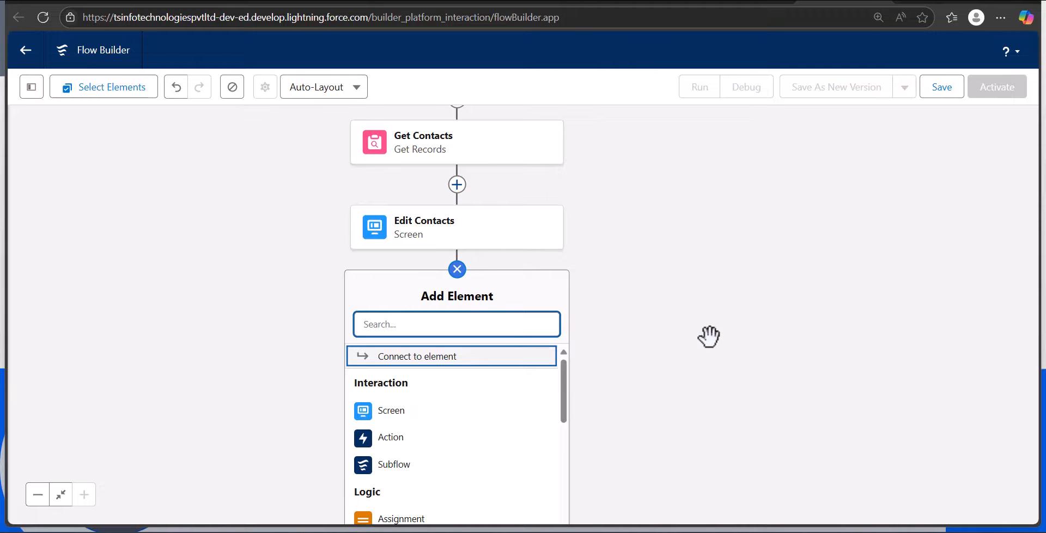
{"action": "type", "text": "update"}
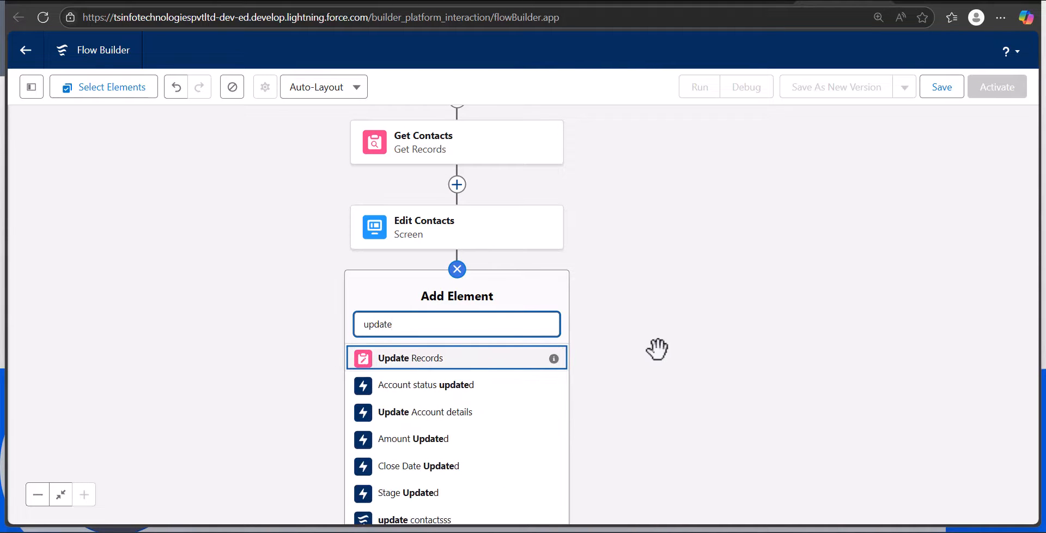
{"action": "left_click", "coordinate": [490, 360]}
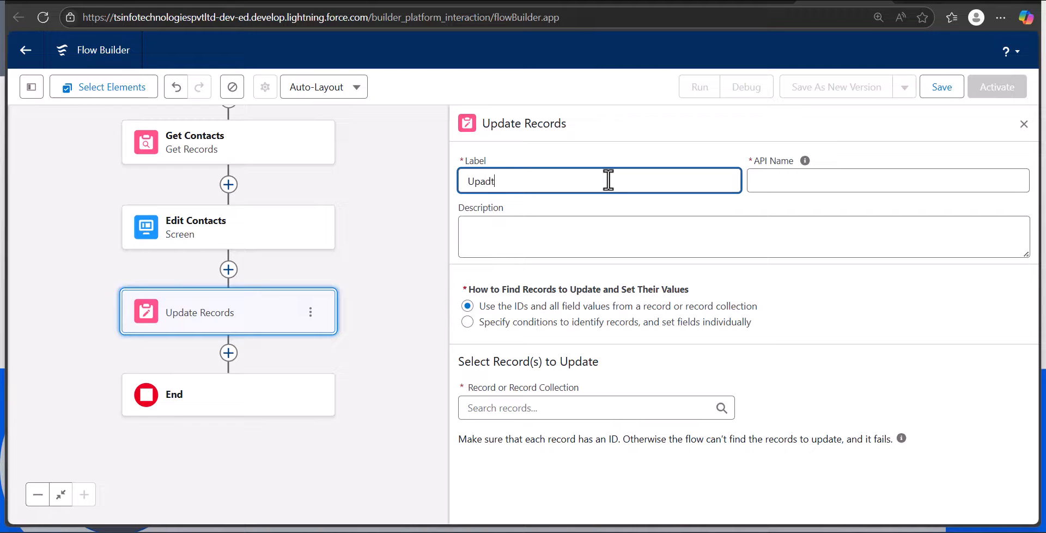
{"action": "type", "text": "Update cxo"}
{"action": "key", "text": "BackSpace"}
{"action": "key", "text": "BackSpace"}
{"action": "key", "text": "BackSpace"}
{"action": "type", "text": "Contacts"}
{"action": "left_click", "coordinate": [813, 182]}
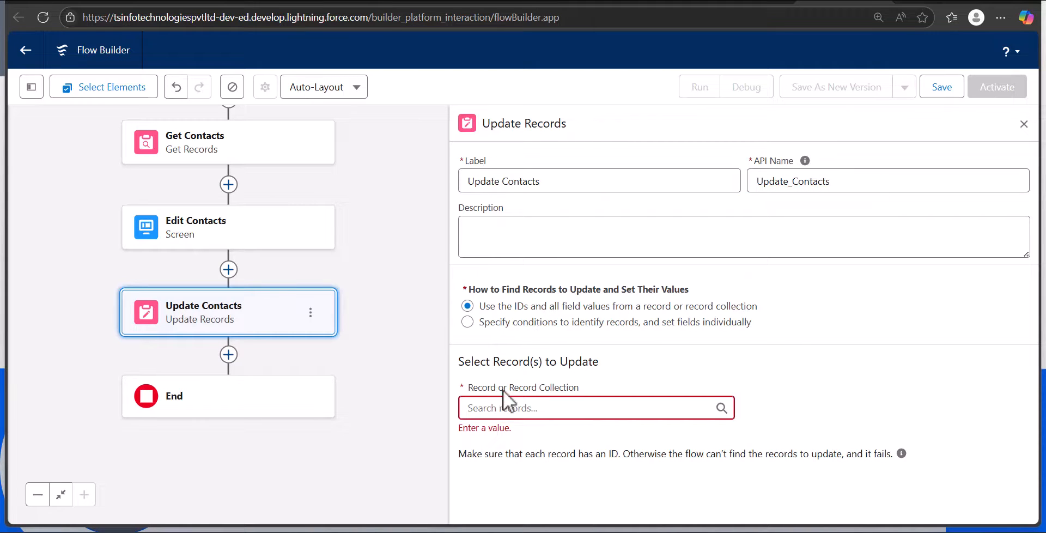
Choose Contact from Get Contacts as the record for the Update Contacts element to update
{"action": "left_click", "coordinate": [515, 408]}
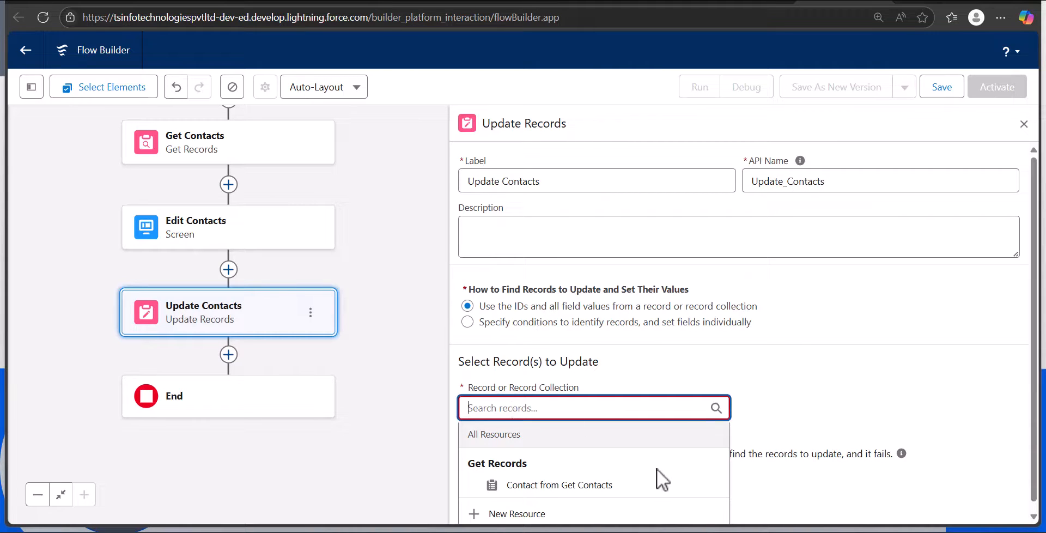
{"action": "scroll", "coordinate": [783, 423], "scroll_direction": "down", "scroll_amount": 1}
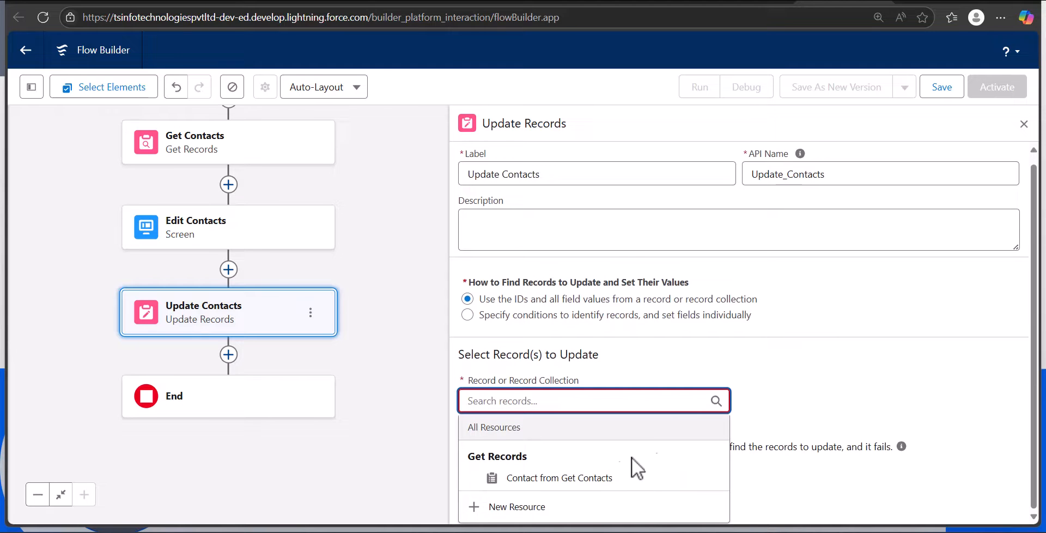
{"action": "left_click", "coordinate": [602, 478]}
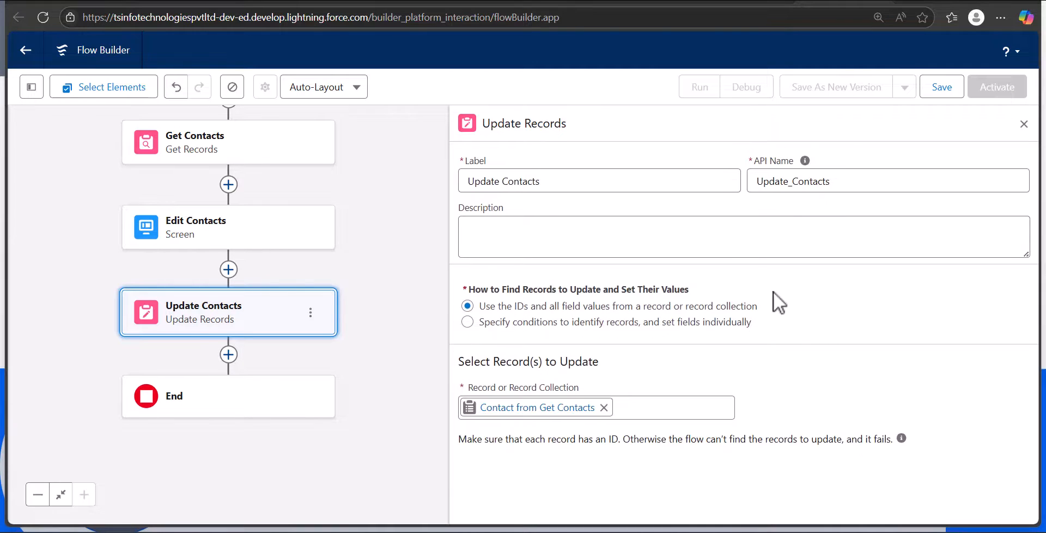
Save the flow with the label Auto Fill Edit Record and API name Auto_Fill_Edit_Record
{"action": "left_click", "coordinate": [941, 90]}
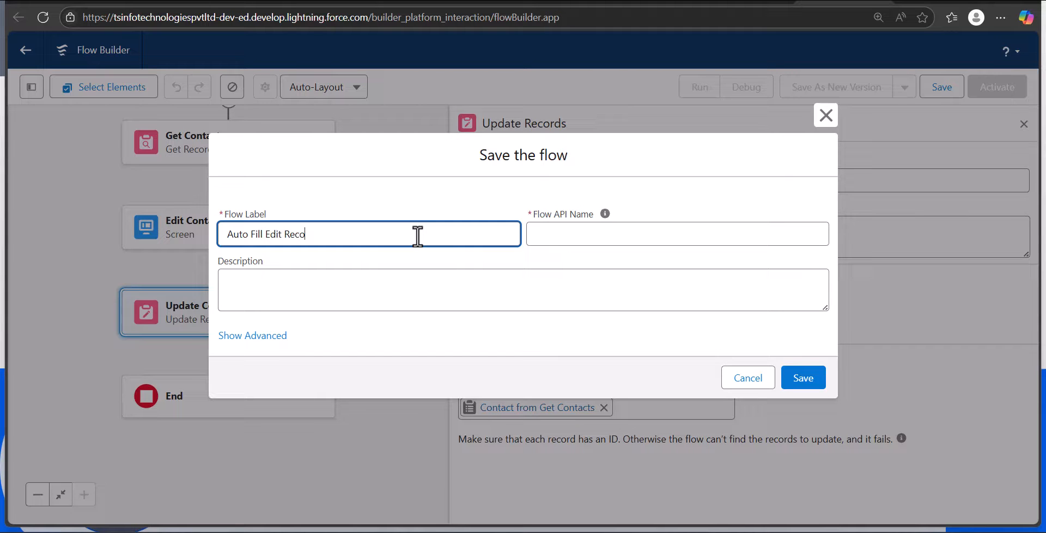
{"action": "left_click", "coordinate": [584, 234]}
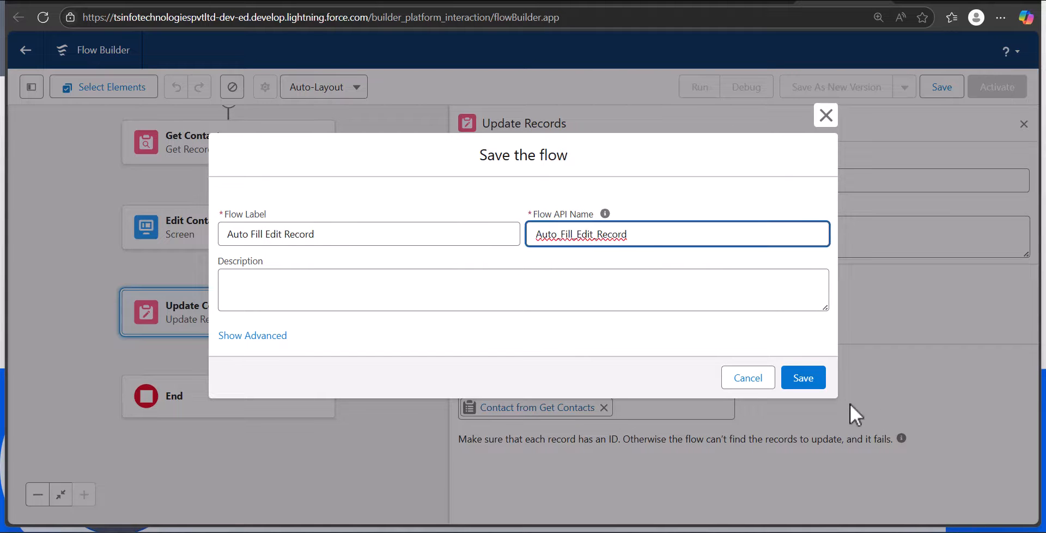
{"action": "left_click", "coordinate": [804, 381]}
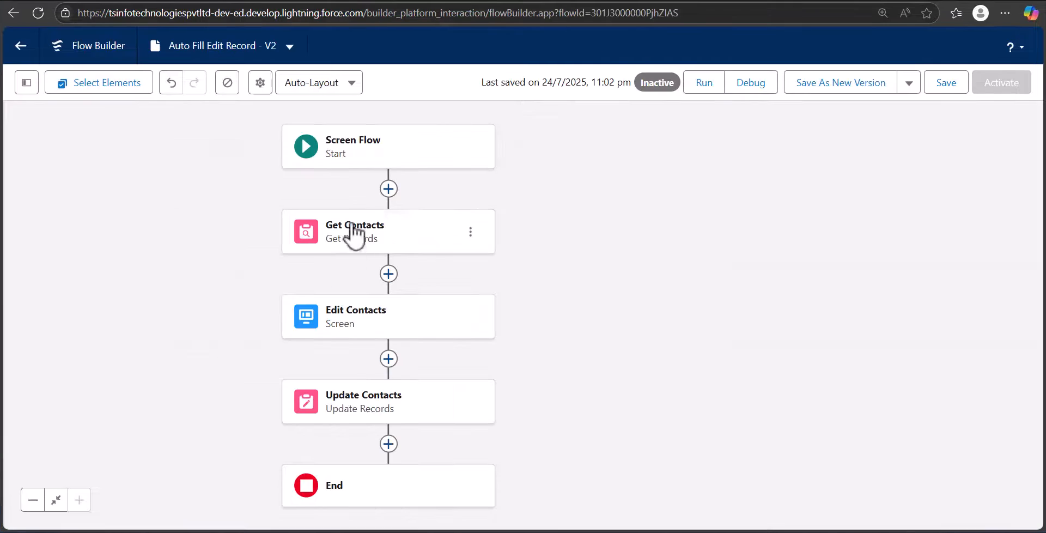
Add an Assignment element between Edit Contacts and Update Contacts, labelled Assign Updated record with API name Assign_Updated_record
{"action": "left_click_drag", "start_coordinate": [588, 310], "coordinate": [580, 288]}
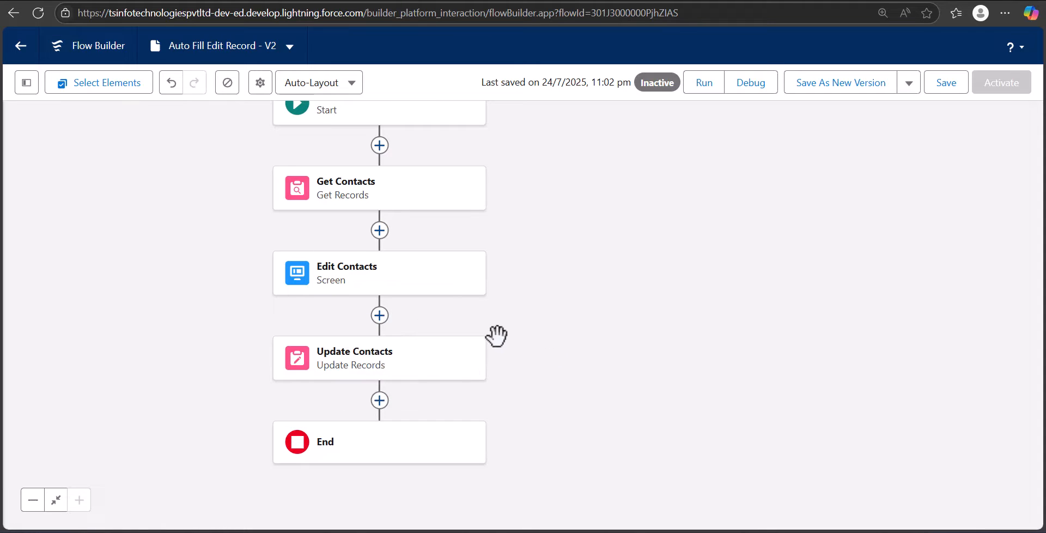
{"action": "left_click", "coordinate": [379, 316]}
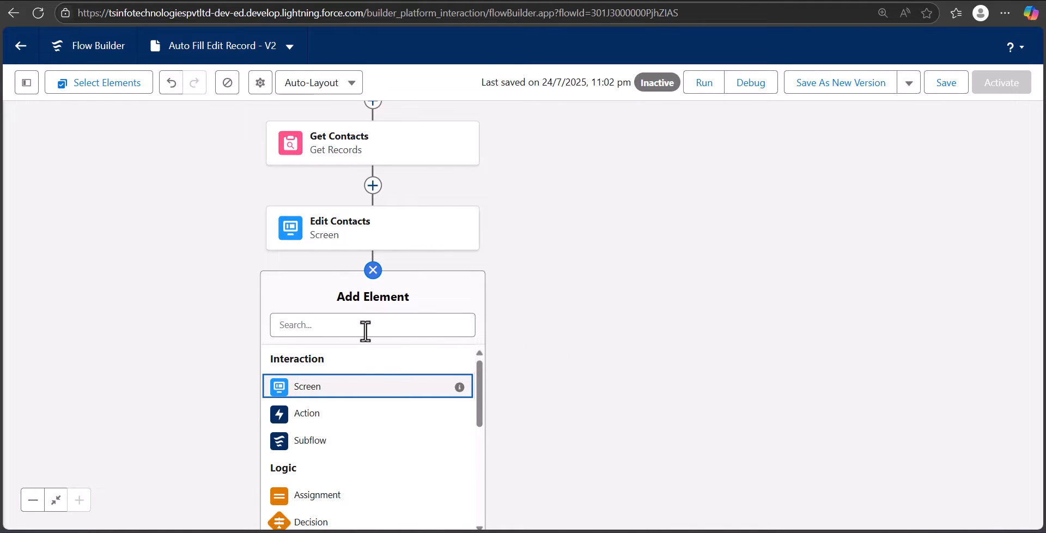
{"action": "left_click", "coordinate": [359, 497]}
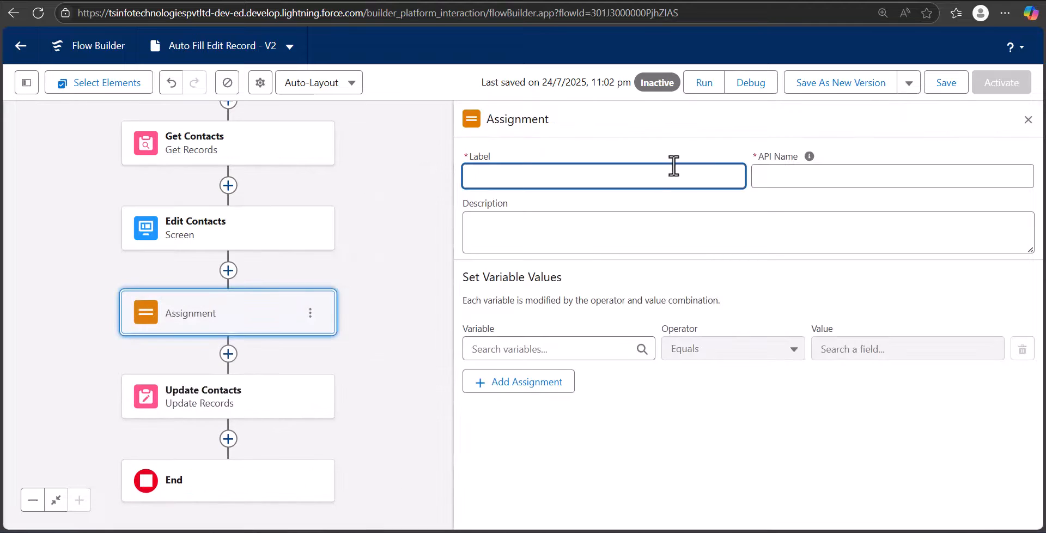
{"action": "left_click", "coordinate": [659, 119]}
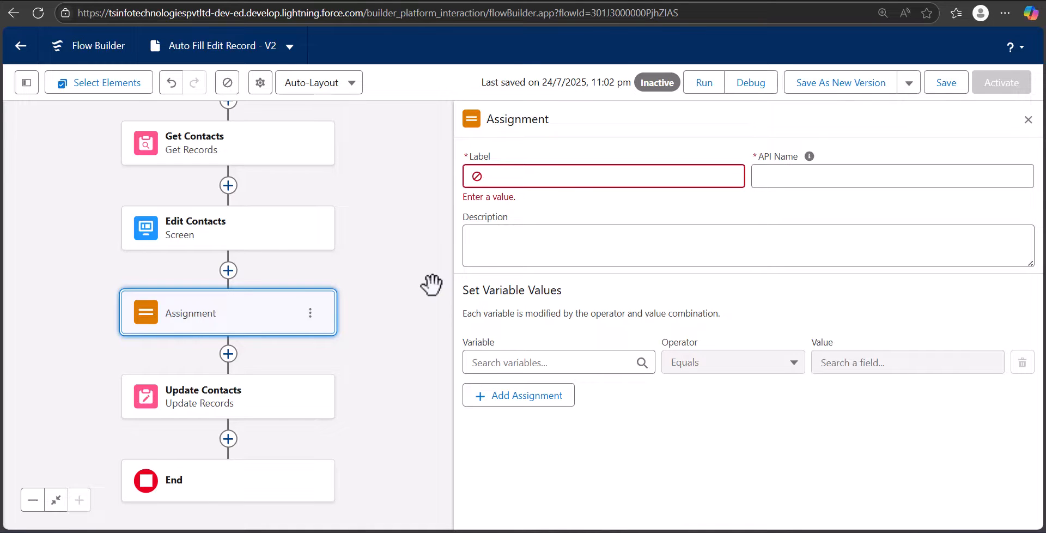
{"action": "left_click", "coordinate": [533, 182]}
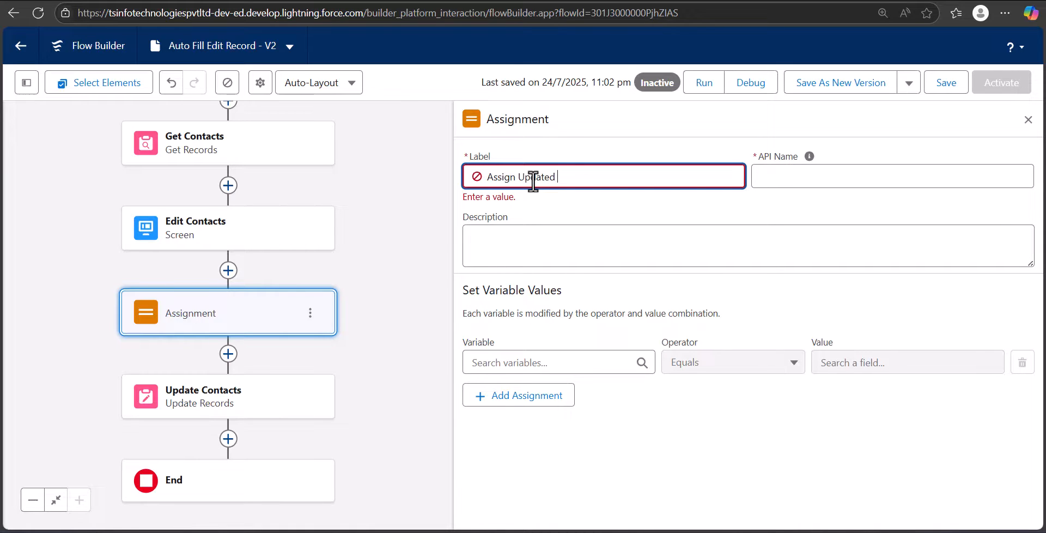
{"action": "left_click", "coordinate": [531, 348]}
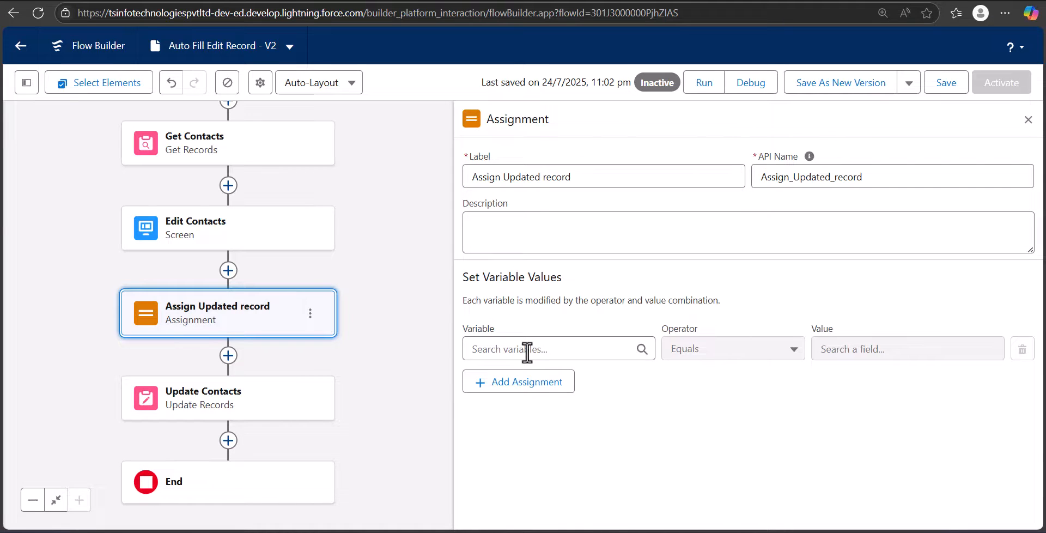
Assign the First Name entered on the Edit Contacts screen to the First Name of Contact from Get Contacts
{"action": "left_click", "coordinate": [528, 352]}
{"action": "scroll", "coordinate": [572, 430], "scroll_direction": "down", "scroll_amount": 2}
{"action": "left_click", "coordinate": [545, 404]}
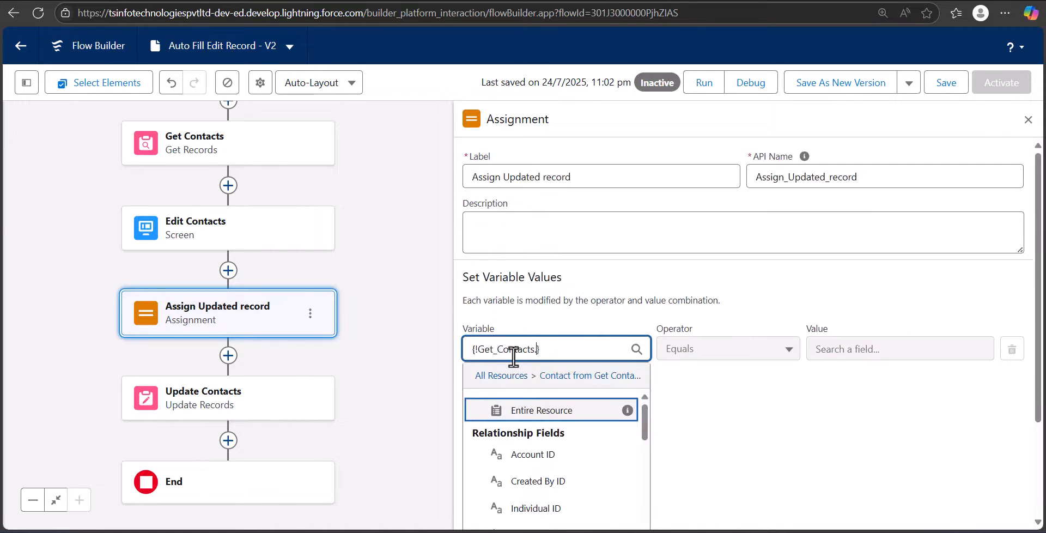
{"action": "scroll", "coordinate": [596, 460], "scroll_direction": "down", "scroll_amount": 1}
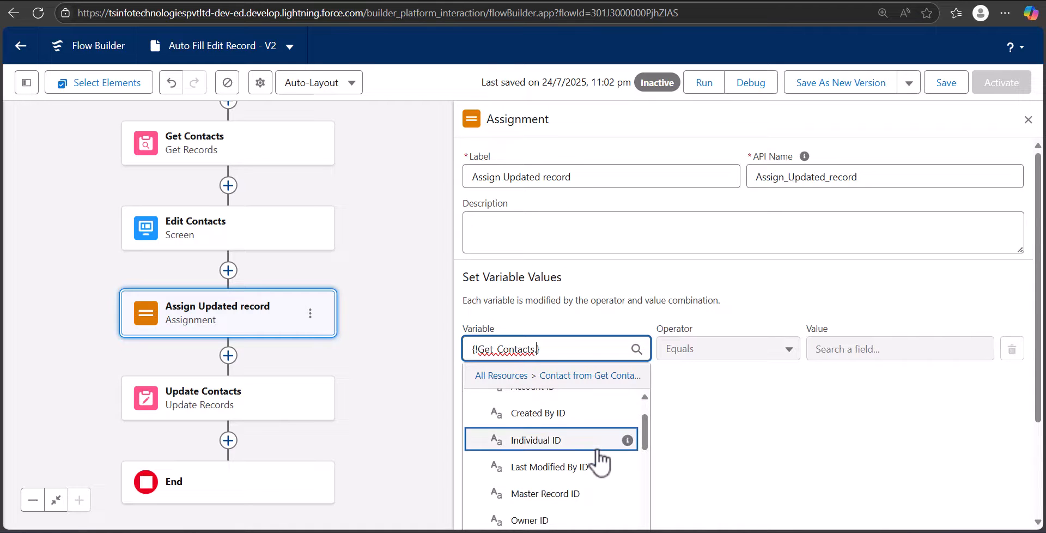
{"action": "type", "text": "first"}
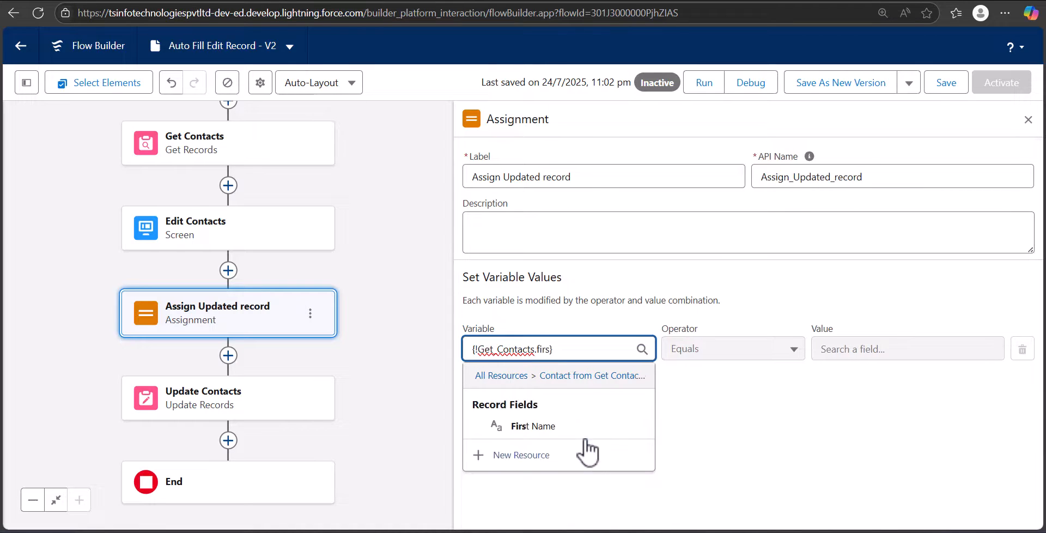
{"action": "left_click", "coordinate": [598, 427]}
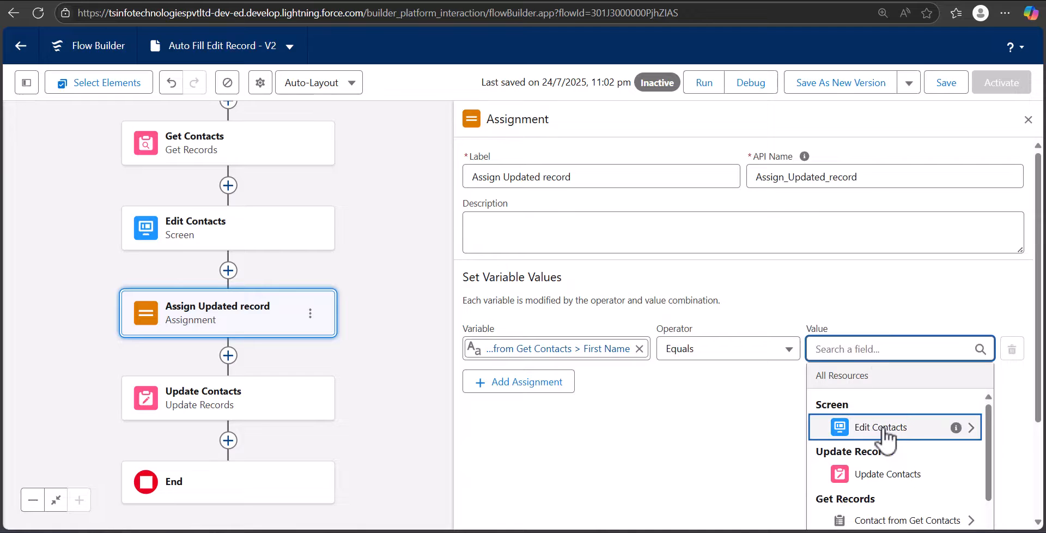
{"action": "left_click", "coordinate": [888, 430]}
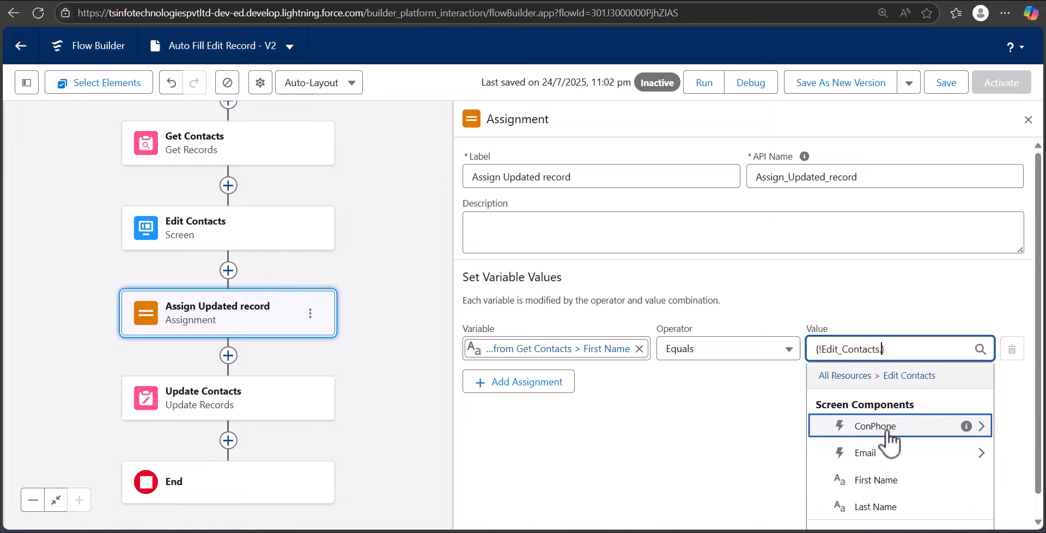
{"action": "left_click", "coordinate": [898, 482]}
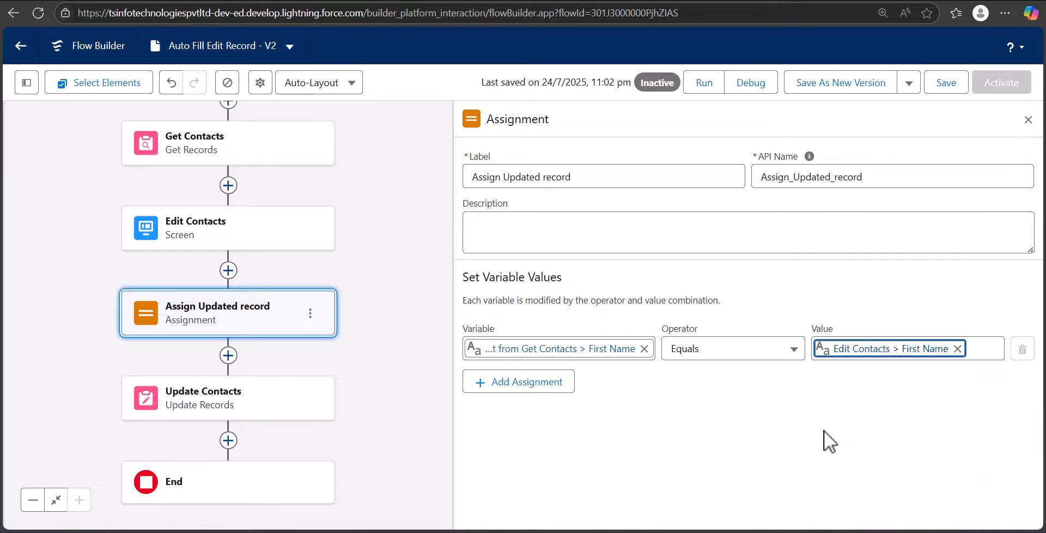
Add a second assignment setting Last Name of Contact from Get Contacts equal to the Edit Contacts screen's Last Name
{"action": "left_click", "coordinate": [493, 383]}
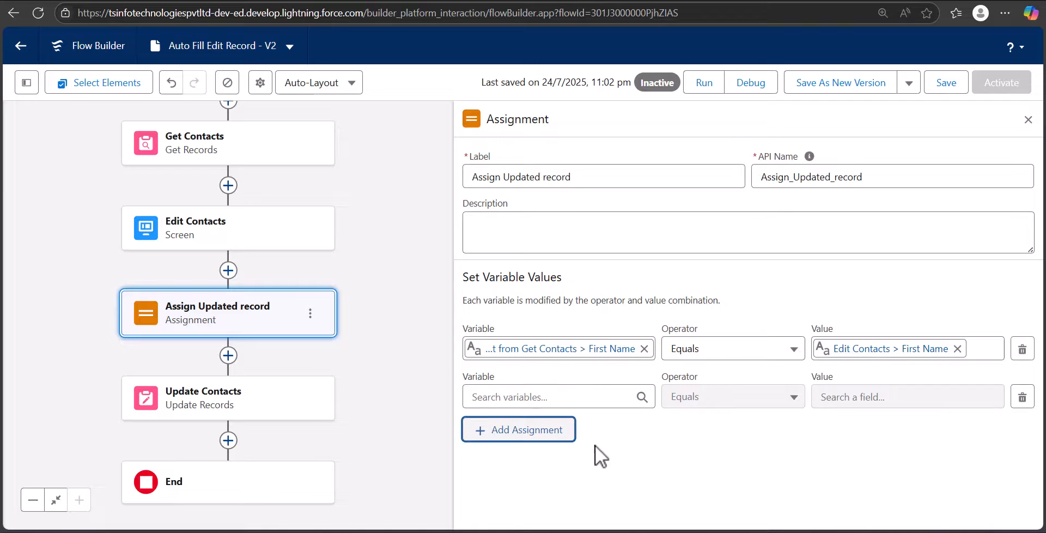
{"action": "left_click", "coordinate": [532, 397]}
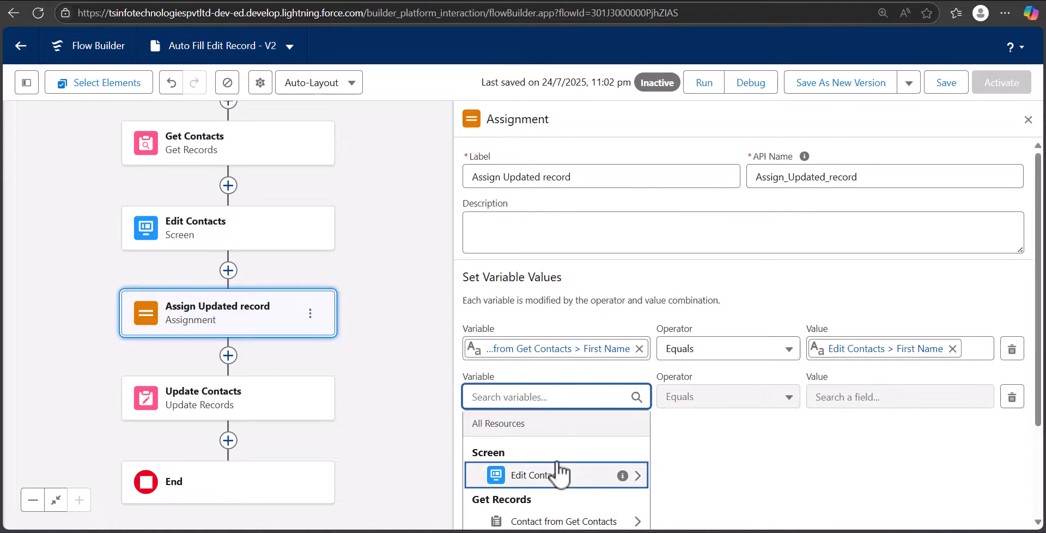
{"action": "scroll", "coordinate": [561, 463], "scroll_direction": "down", "scroll_amount": 2}
{"action": "left_click", "coordinate": [551, 396]}
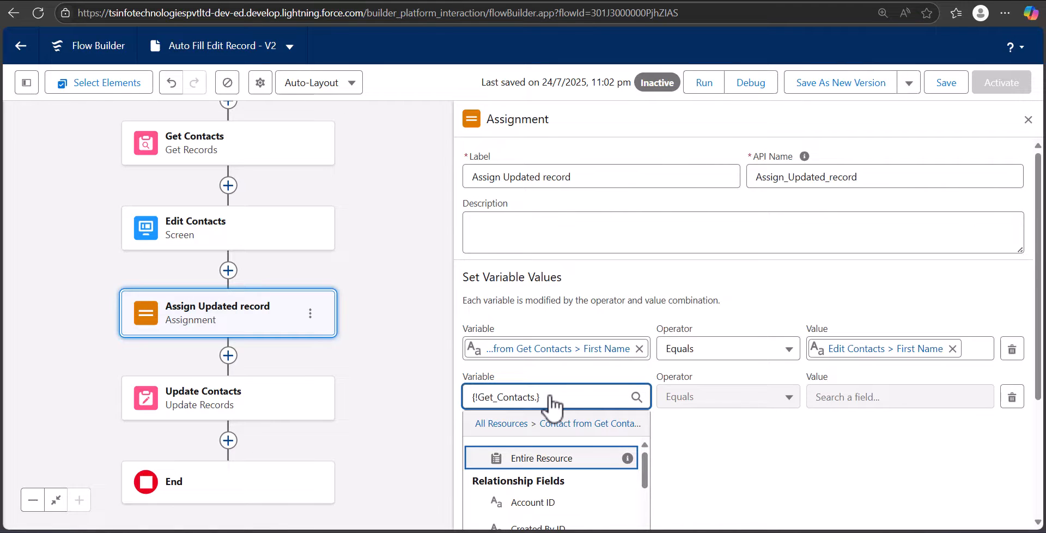
{"action": "type", "text": ".last"}
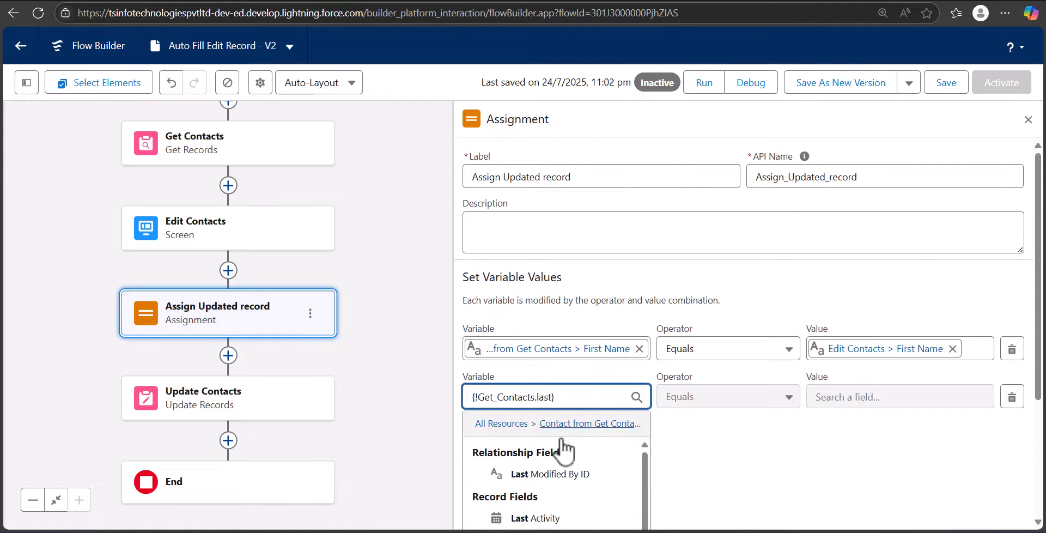
{"action": "scroll", "coordinate": [568, 487], "scroll_direction": "down", "scroll_amount": 1}
{"action": "scroll", "coordinate": [568, 484], "scroll_direction": "down", "scroll_amount": 3}
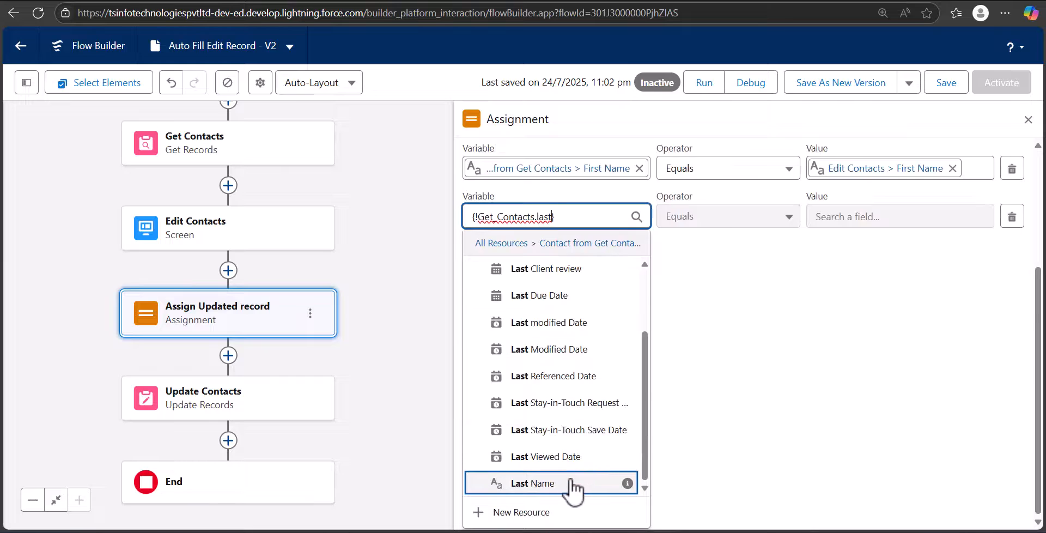
{"action": "left_click", "coordinate": [570, 482]}
{"action": "left_click", "coordinate": [878, 402]}
{"action": "left_click", "coordinate": [915, 468]}
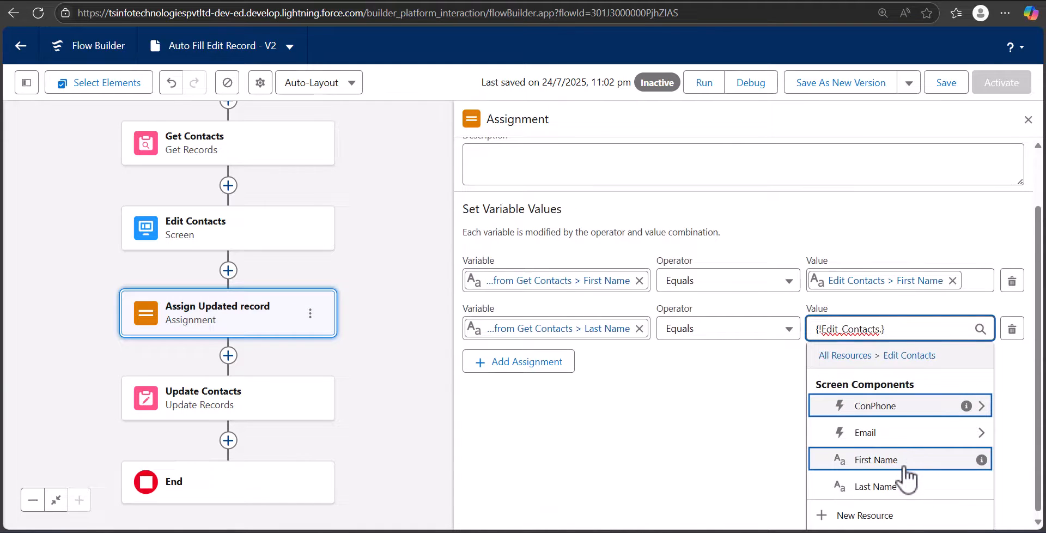
{"action": "left_click", "coordinate": [833, 487]}
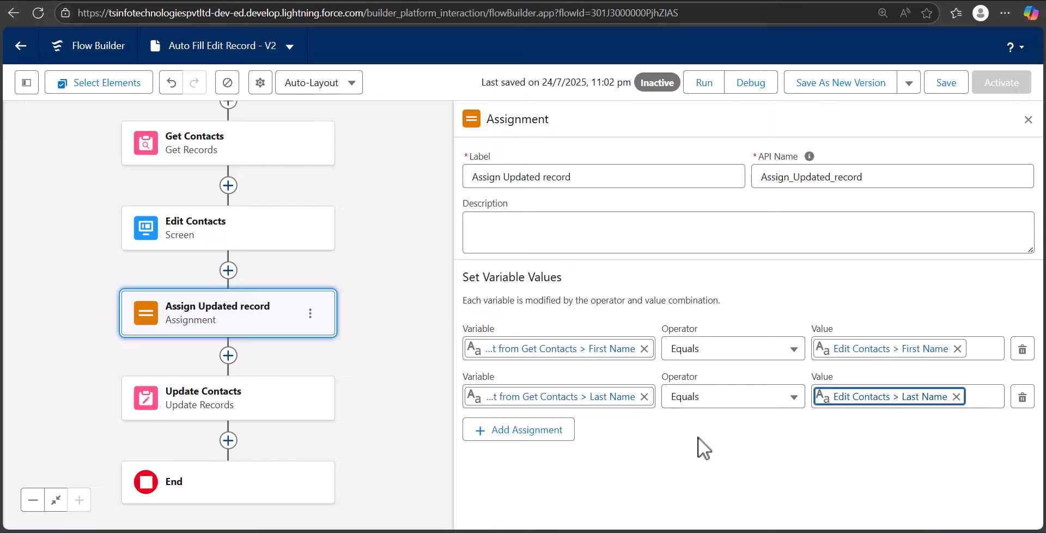
Add a third assignment setting Email of Contact from Get Contacts equal to the Edit Contacts screen's Email > Value
{"action": "left_click", "coordinate": [496, 436]}
{"action": "left_click", "coordinate": [611, 444]}
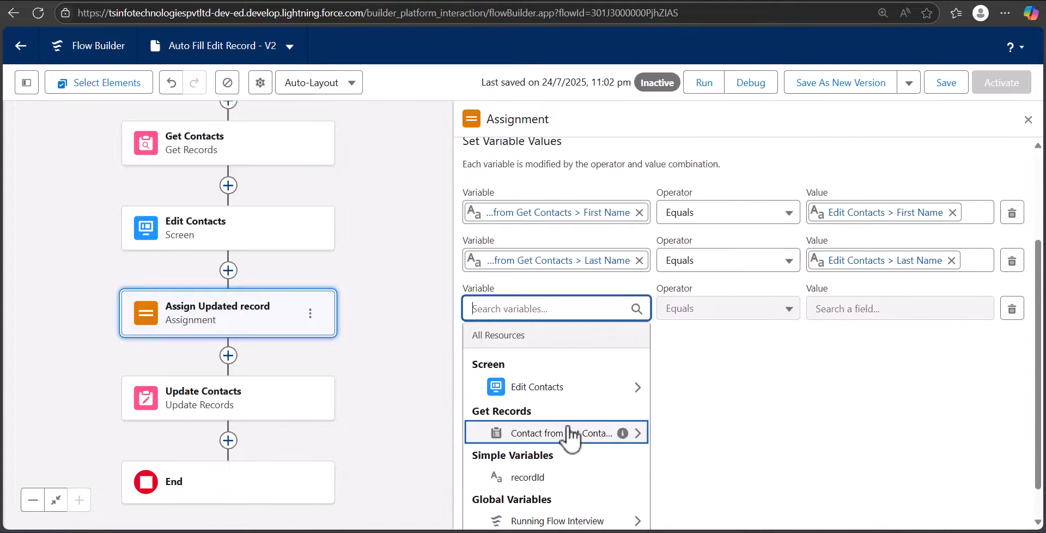
{"action": "left_click", "coordinate": [570, 434]}
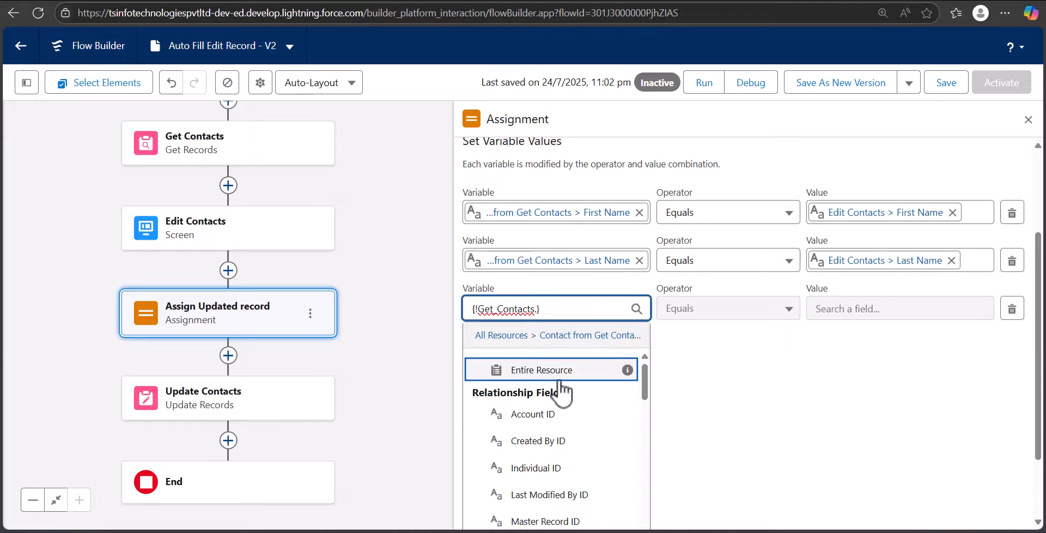
{"action": "type", "text": "email"}
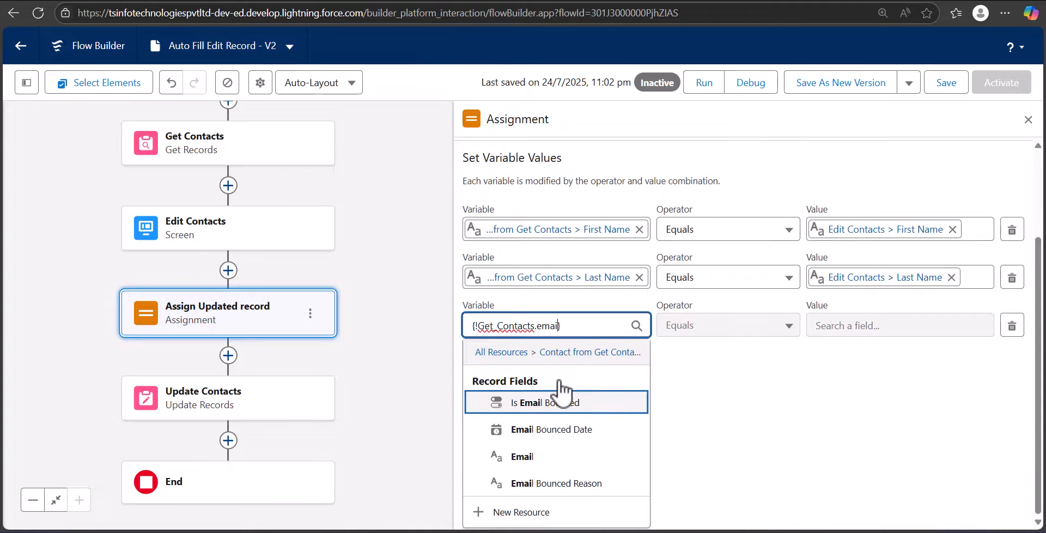
{"action": "left_click", "coordinate": [575, 462]}
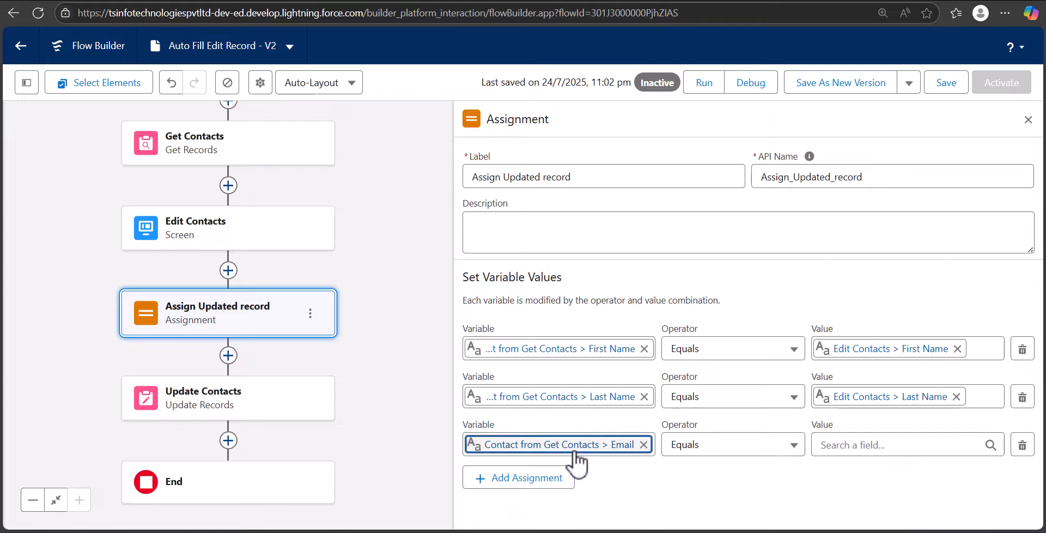
{"action": "left_click", "coordinate": [913, 444]}
{"action": "left_click", "coordinate": [878, 390]}
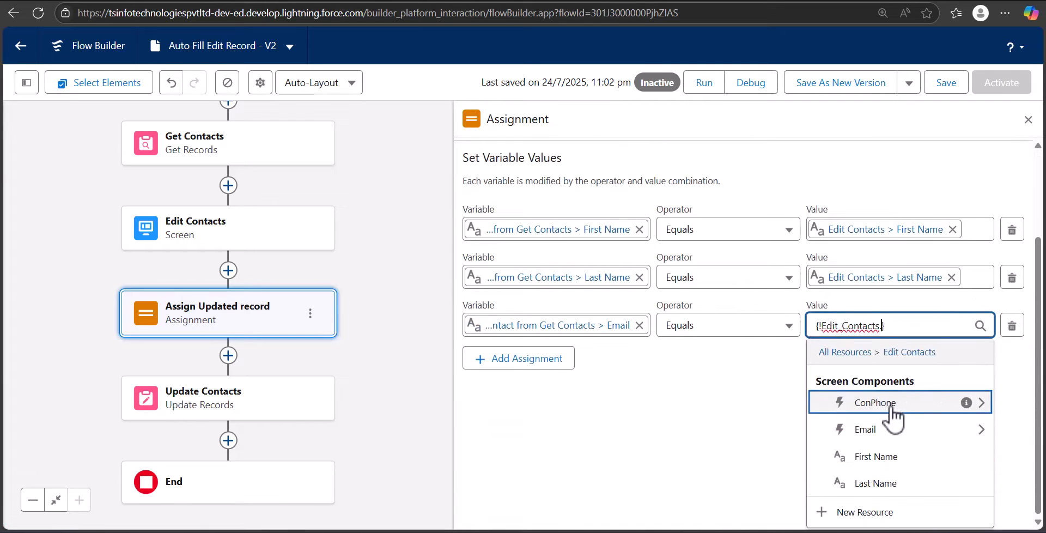
{"action": "left_click", "coordinate": [824, 364]}
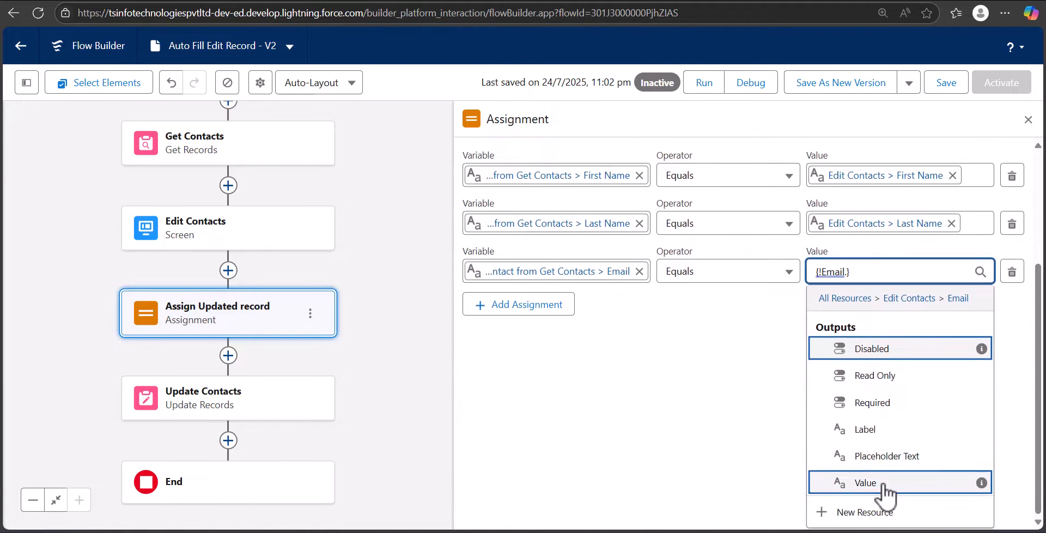
{"action": "left_click", "coordinate": [822, 485]}
Add a fourth assignment setting Business Phone of Contact from Get Contacts equal to Edit Contacts > ConPhone > Value
{"action": "left_click", "coordinate": [489, 478]}
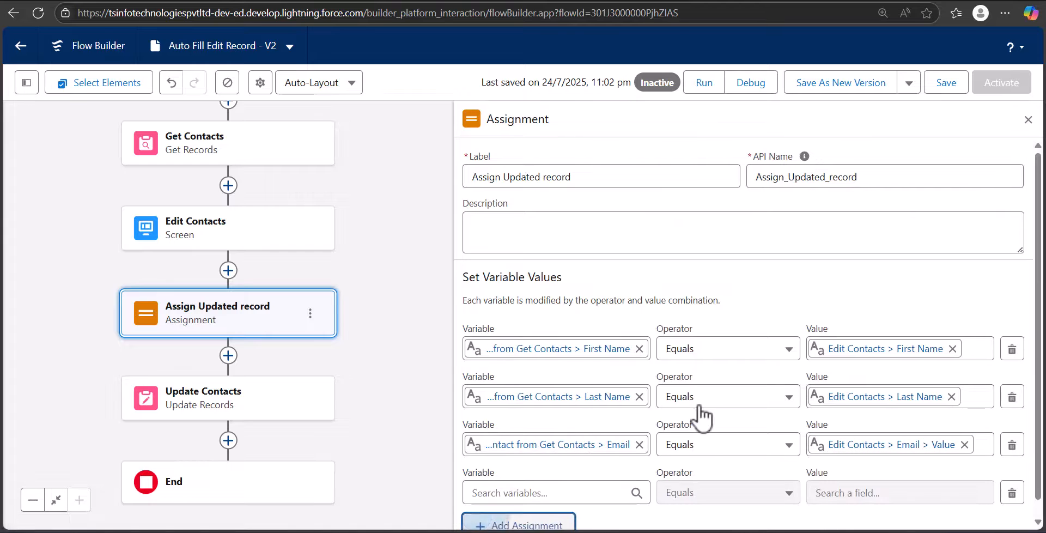
{"action": "left_click", "coordinate": [518, 476]}
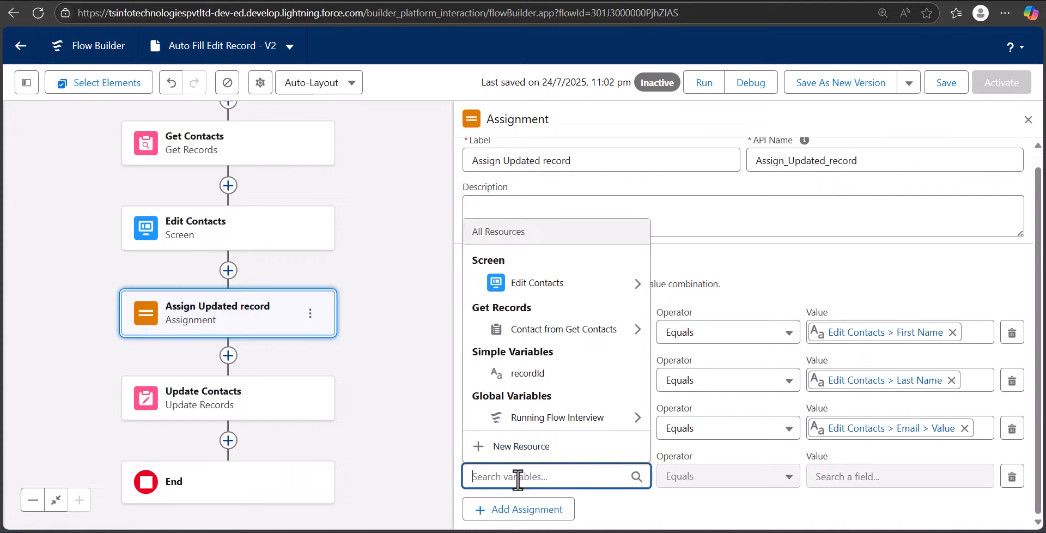
{"action": "left_click", "coordinate": [578, 329]}
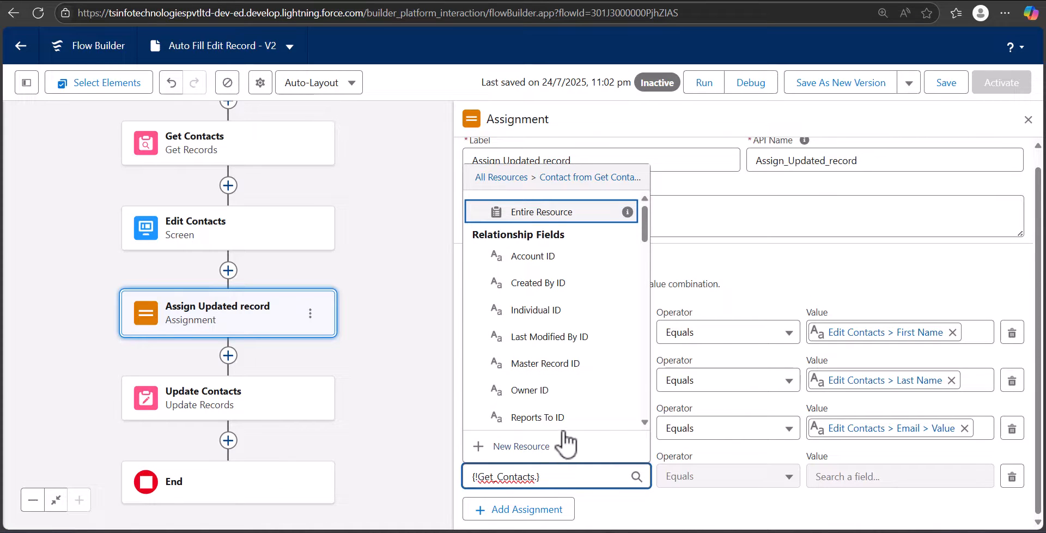
{"action": "type", "text": ".phon"}
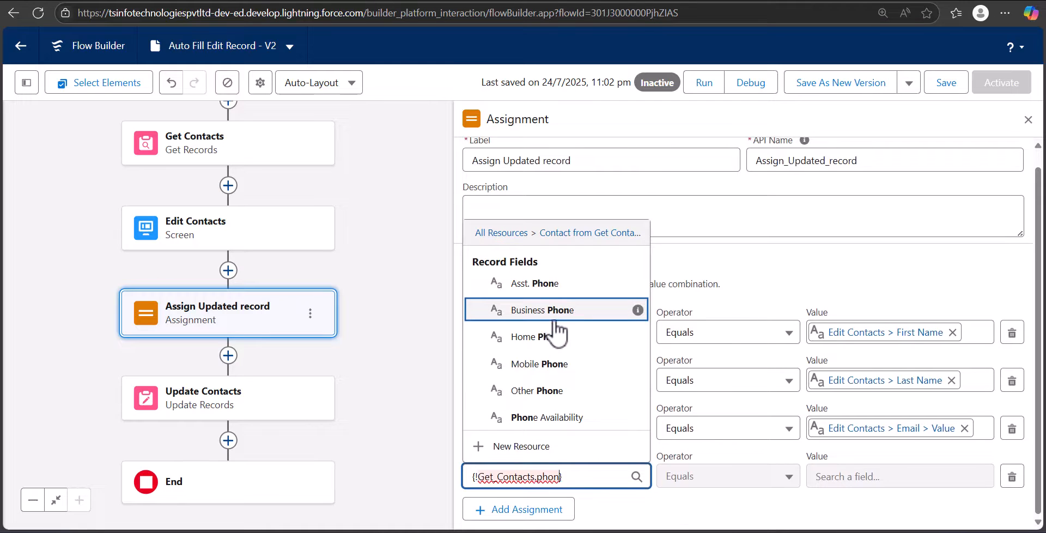
{"action": "left_click", "coordinate": [555, 320]}
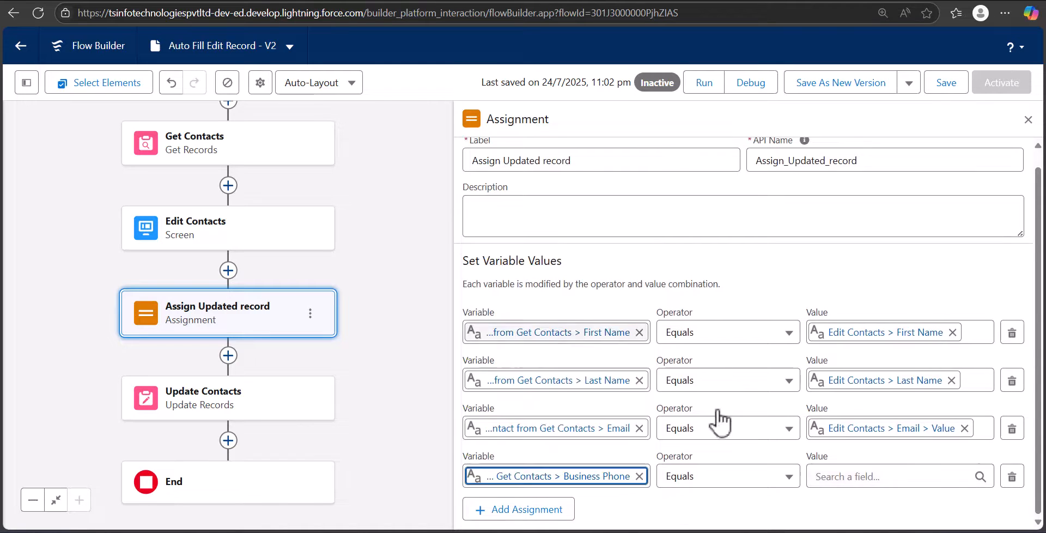
{"action": "left_click", "coordinate": [853, 477]}
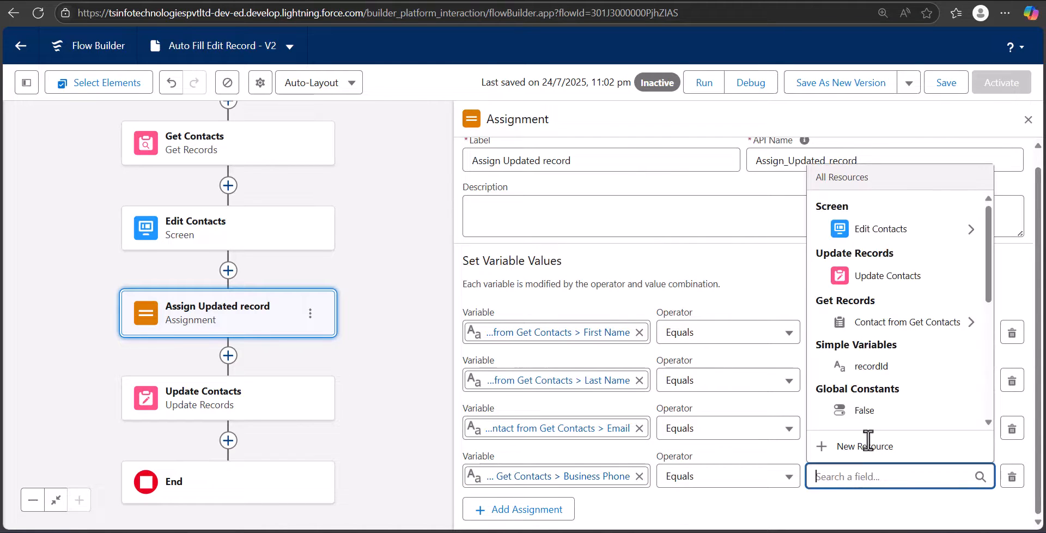
{"action": "left_click", "coordinate": [913, 237]}
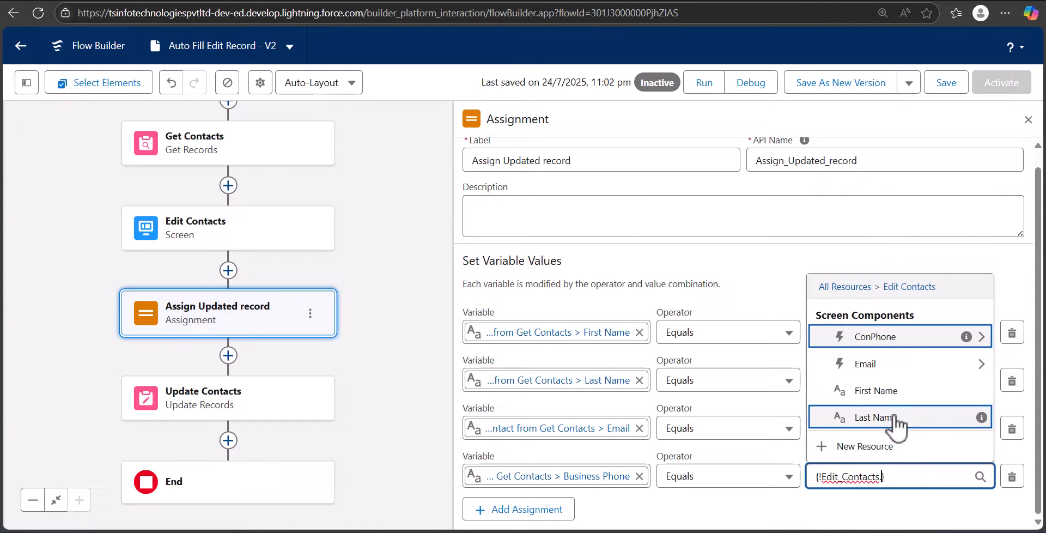
{"action": "left_click", "coordinate": [892, 340]}
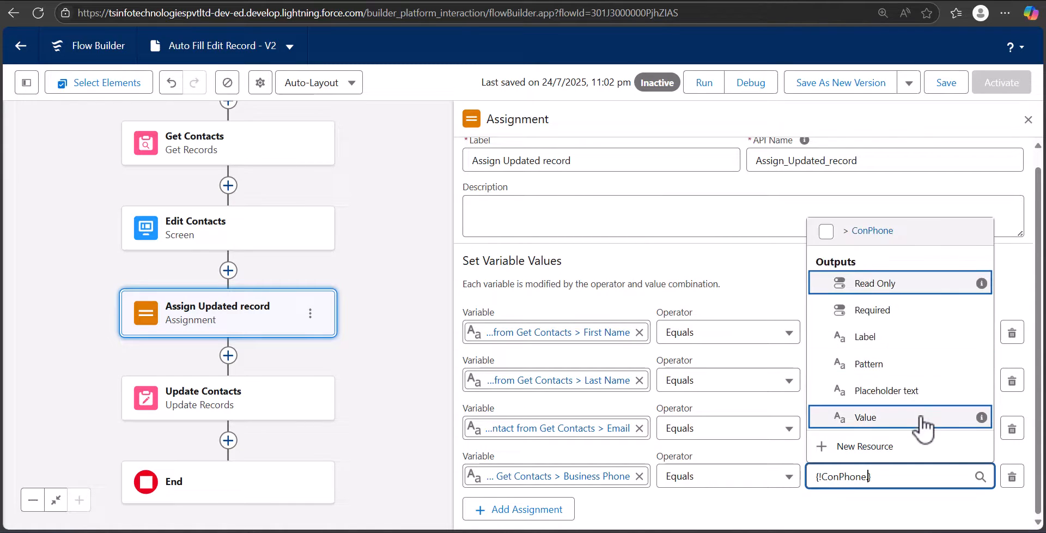
{"action": "left_click", "coordinate": [895, 420]}
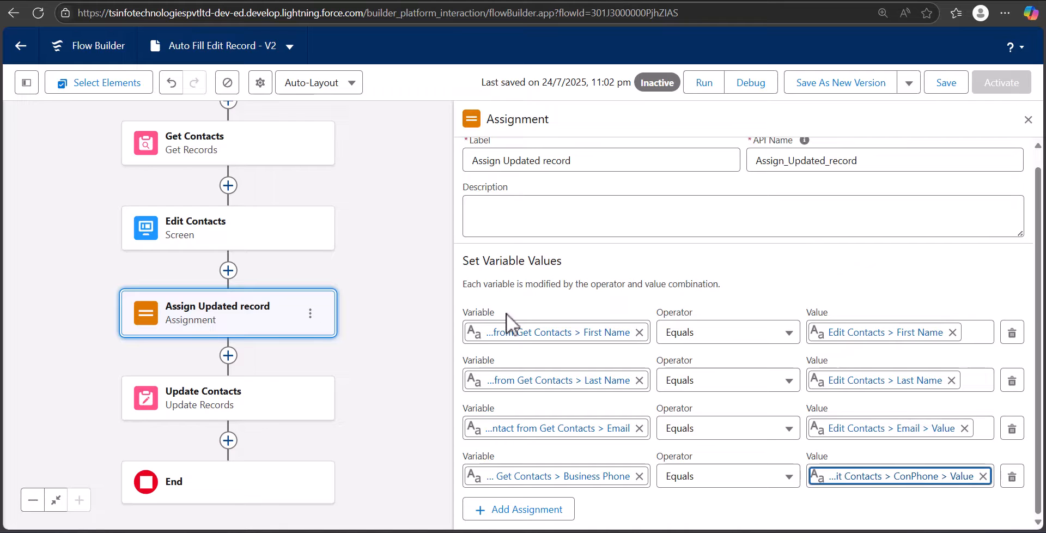
Close the Assignment settings, then save and activate the Auto Fill Edit Record flow
{"action": "left_click", "coordinate": [1028, 119]}
{"action": "left_click_drag", "start_coordinate": [425, 378], "coordinate": [622, 342]}
{"action": "scroll", "coordinate": [663, 322], "scroll_direction": "up", "scroll_amount": 2}
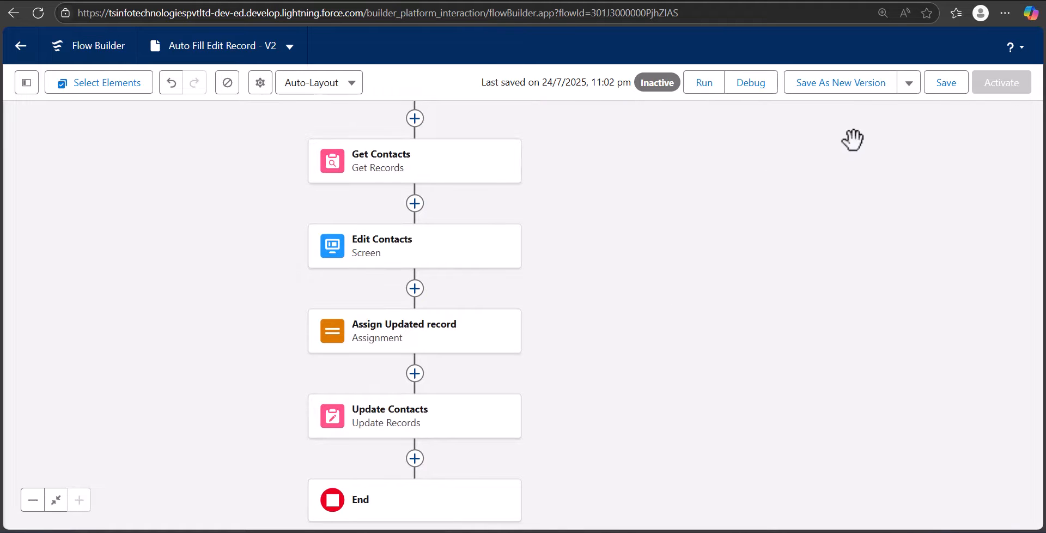
{"action": "left_click", "coordinate": [938, 96]}
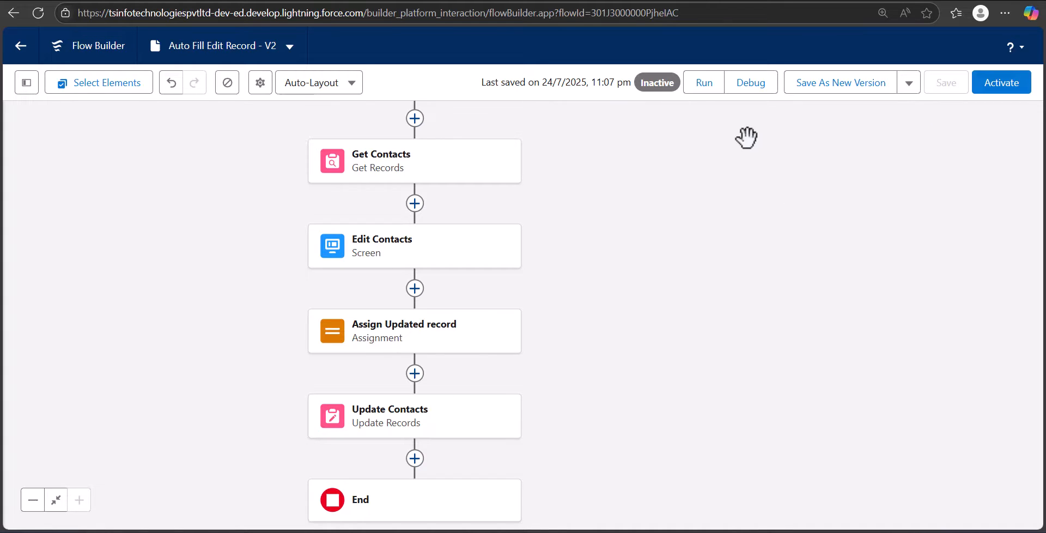
{"action": "left_click", "coordinate": [985, 90]}
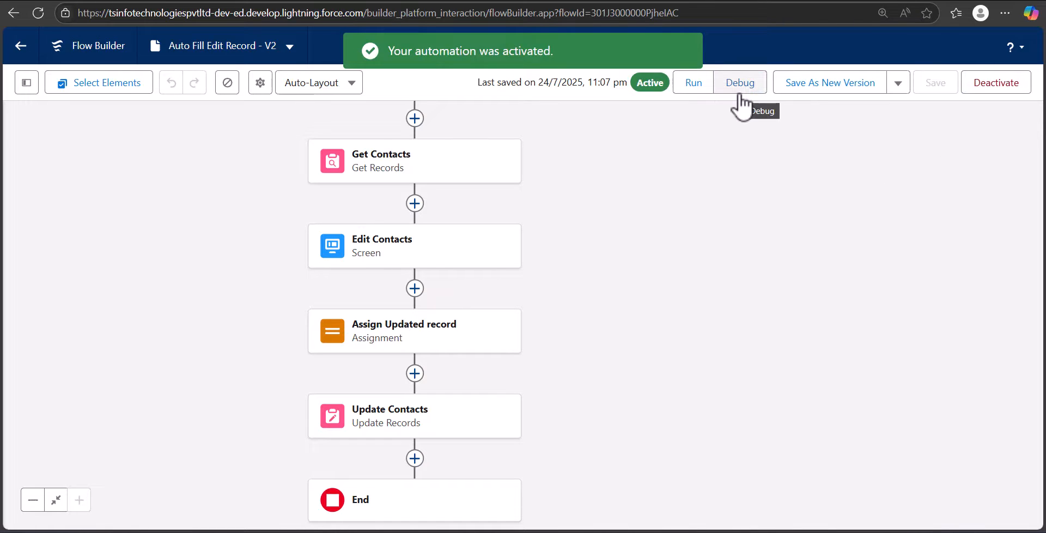
Launch the flow's debug session and copy the contact's record ID from the address of its record page
{"action": "left_click", "coordinate": [740, 92]}
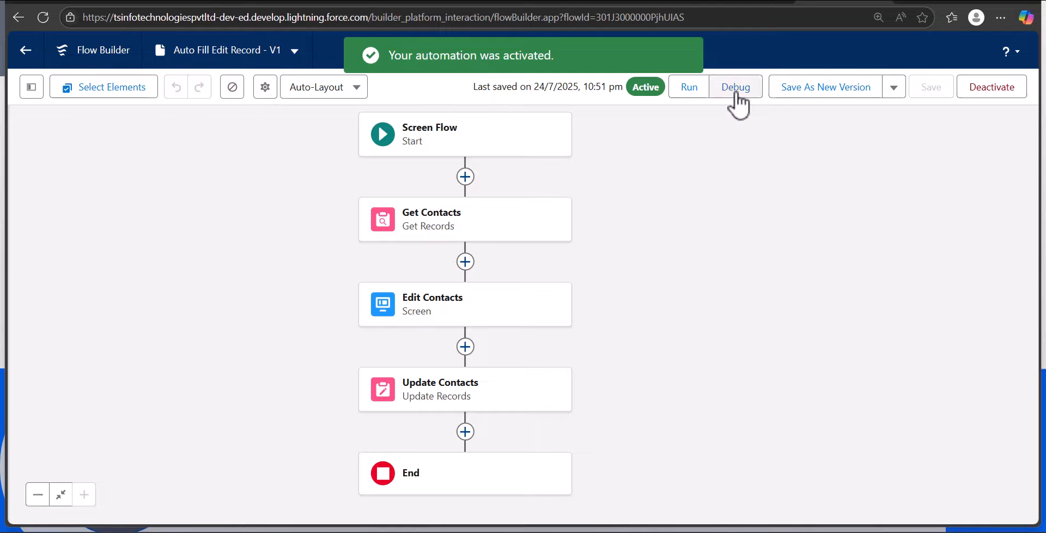
{"action": "left_click", "coordinate": [736, 90]}
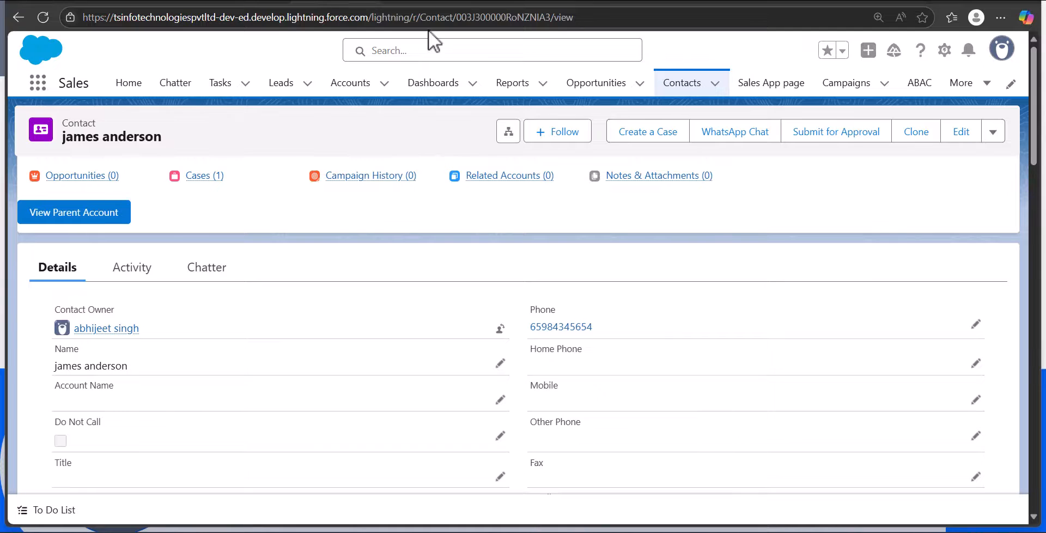
{"action": "left_click_drag", "start_coordinate": [465, 17], "coordinate": [561, 21]}
{"action": "key", "text": "ctrl+c"}
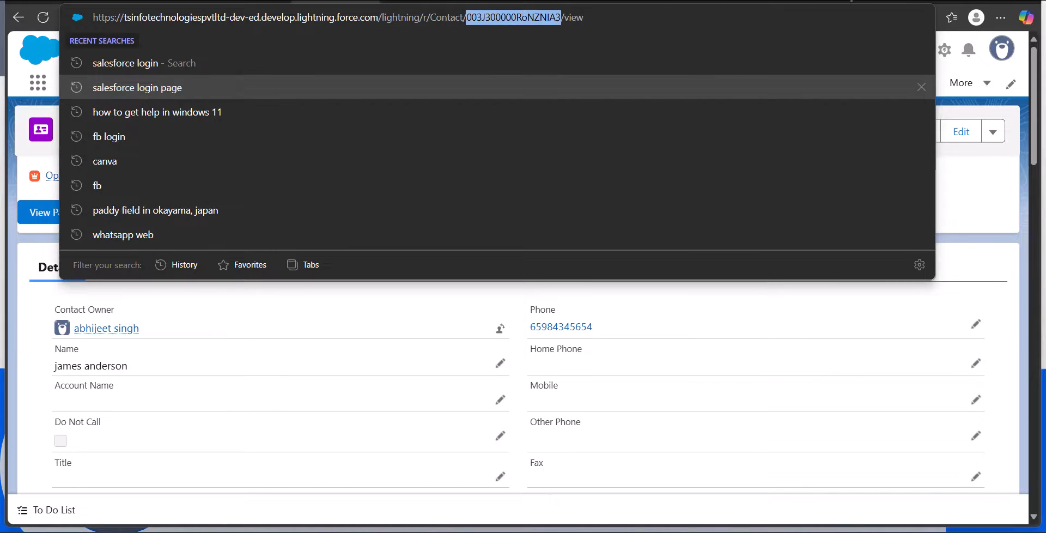
Supply the copied contact record ID as the recordId input variable and run the flow in debug mode
{"action": "left_click", "coordinate": [844, 1]}
{"action": "left_click", "coordinate": [430, 353]}
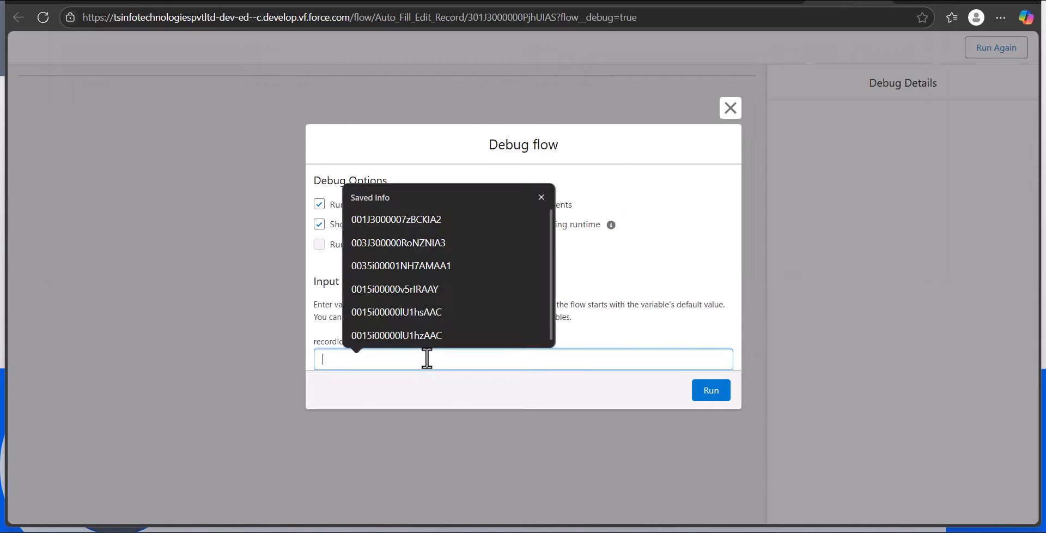
{"action": "key", "text": "ctrl+v"}
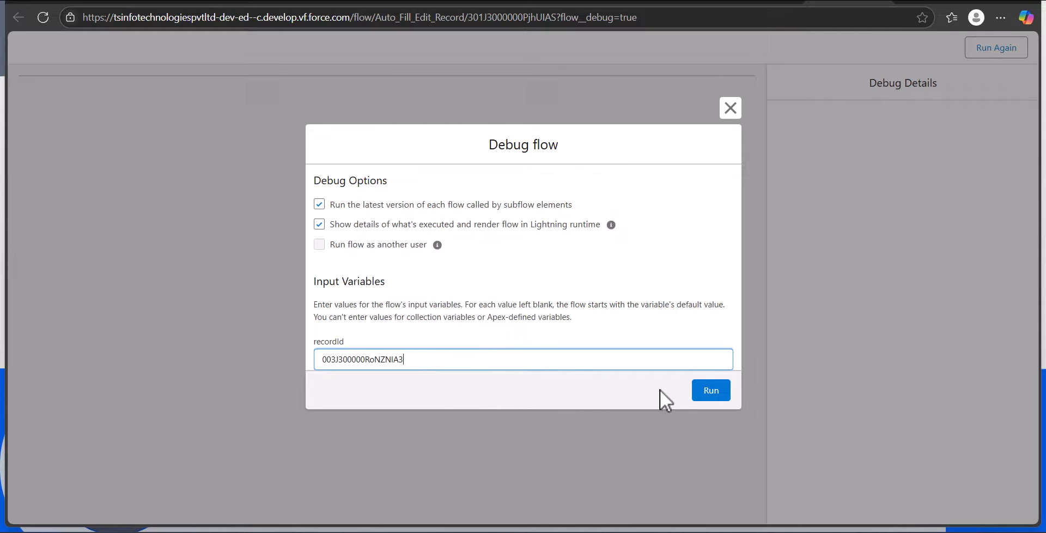
{"action": "left_click", "coordinate": [710, 391]}
Append "cahnges" to the prefilled Last Name, submit the edit screen and review the debug details
{"action": "left_click", "coordinate": [126, 185]}
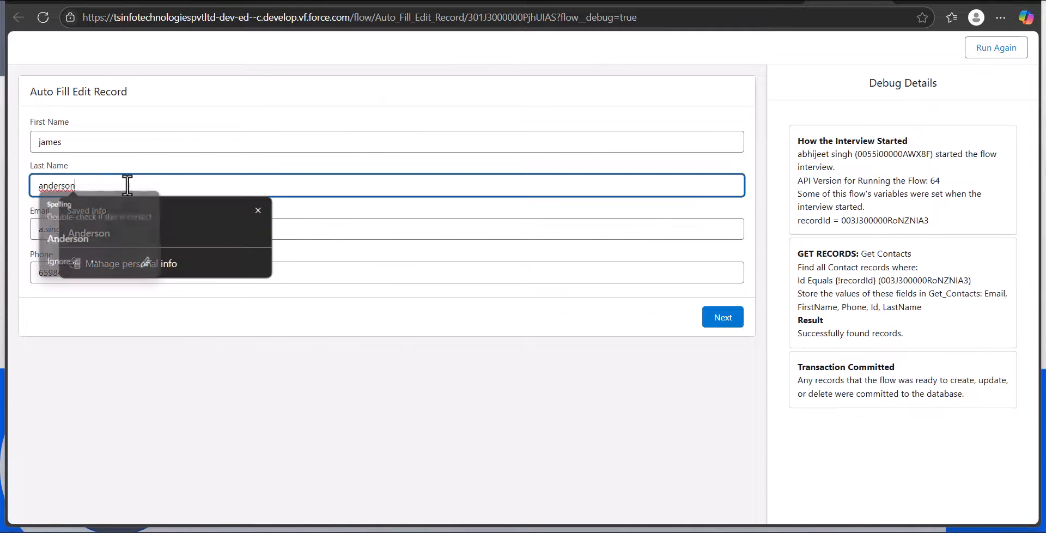
{"action": "type", "text": "c"}
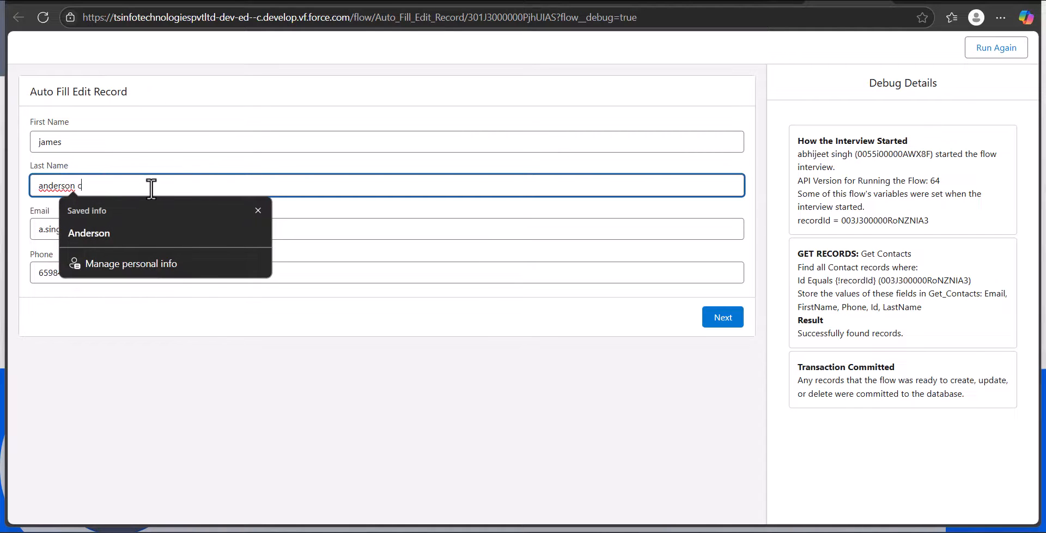
{"action": "type", "text": "ahnges"}
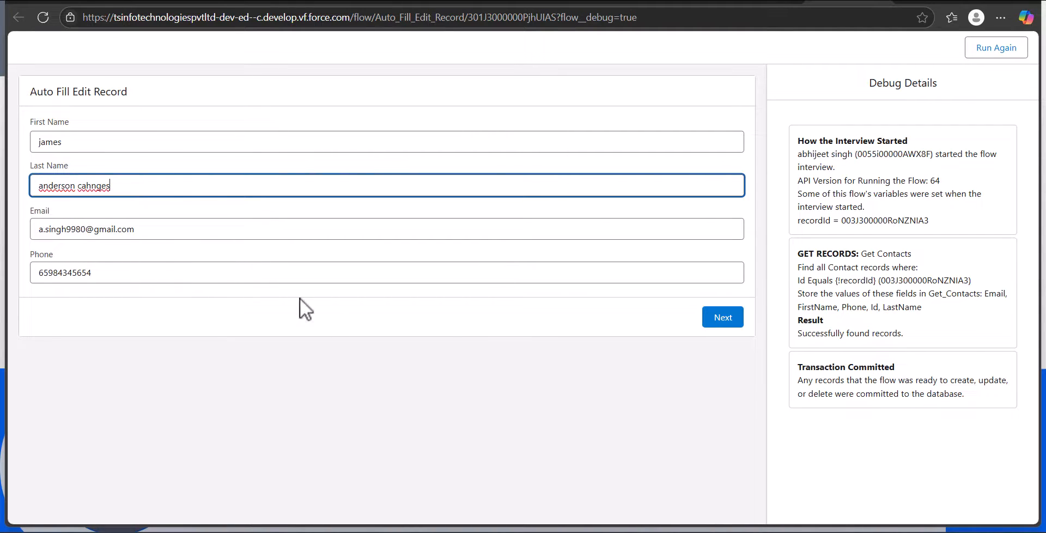
{"action": "left_click", "coordinate": [717, 321]}
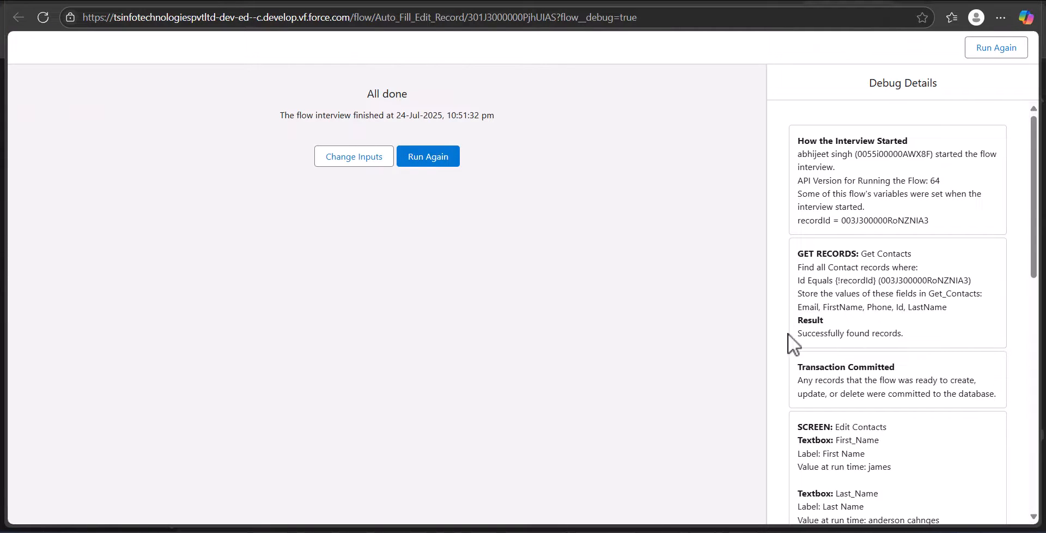
{"action": "scroll", "coordinate": [901, 436], "scroll_direction": "down", "scroll_amount": 1}
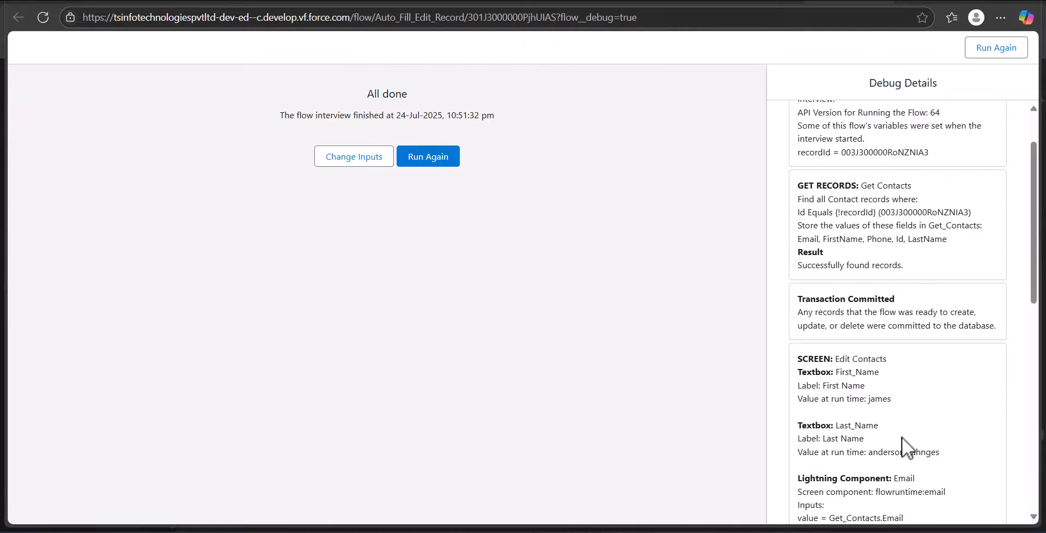
{"action": "scroll", "coordinate": [920, 452], "scroll_direction": "down", "scroll_amount": 4}
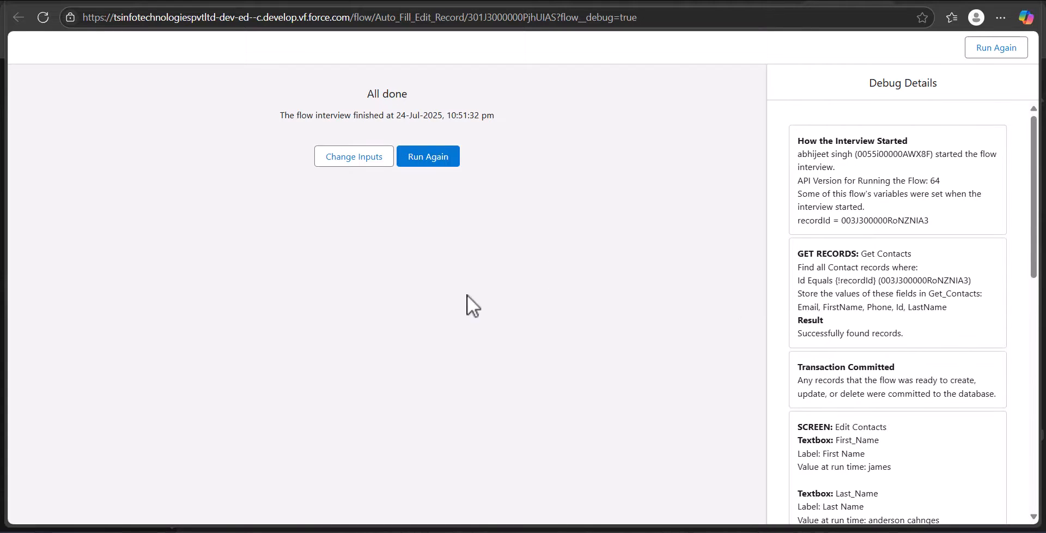
Return to the contact record, open the Contact object's Buttons, Links, and Actions setup and start a new action
{"action": "left_click", "coordinate": [327, 2]}
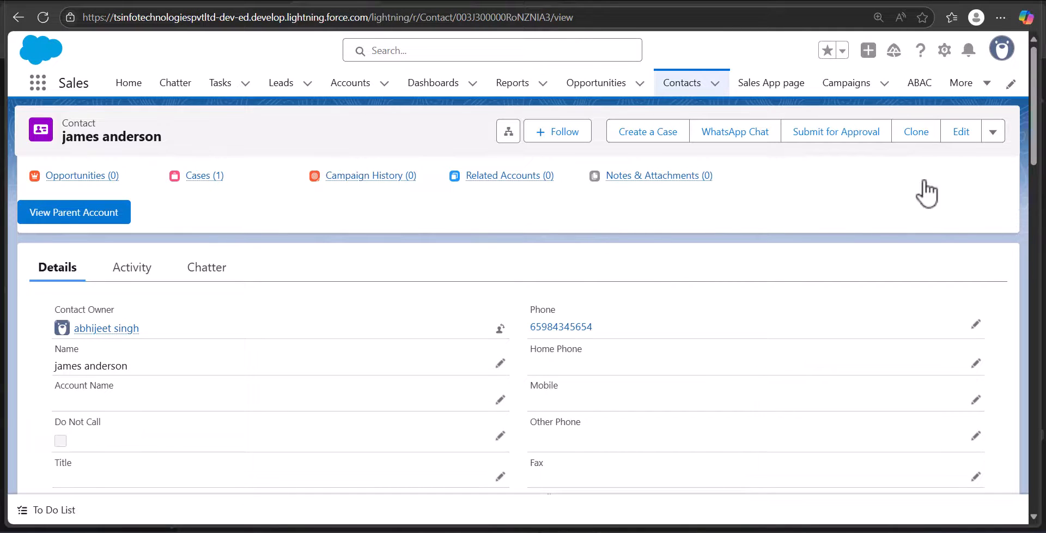
{"action": "left_click", "coordinate": [944, 50]}
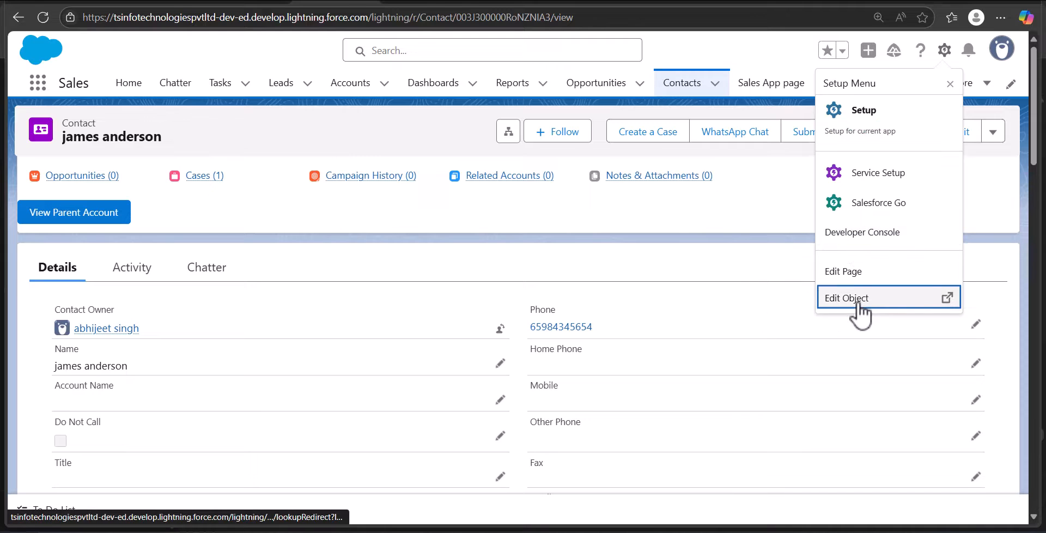
{"action": "left_click", "coordinate": [855, 298]}
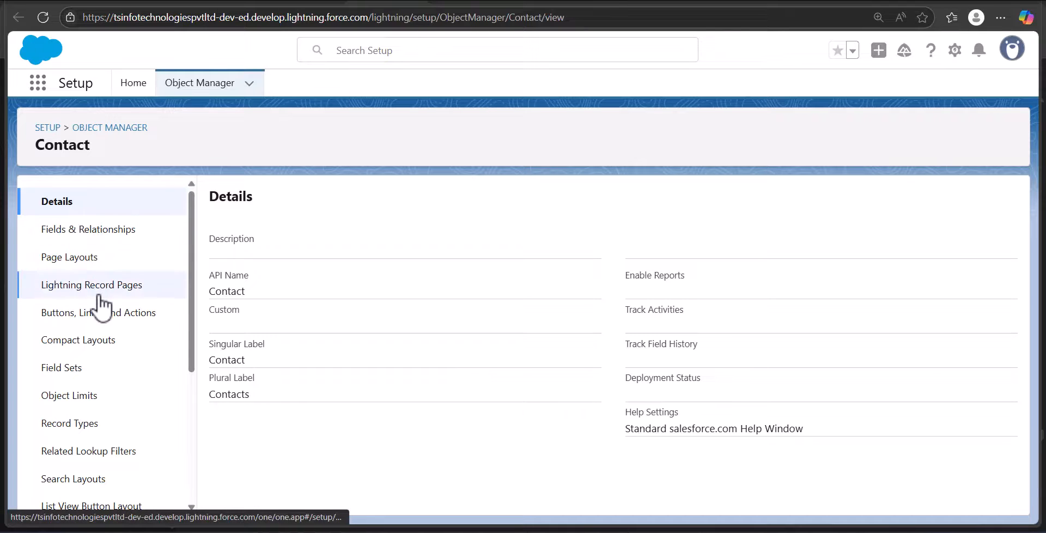
{"action": "left_click", "coordinate": [98, 315]}
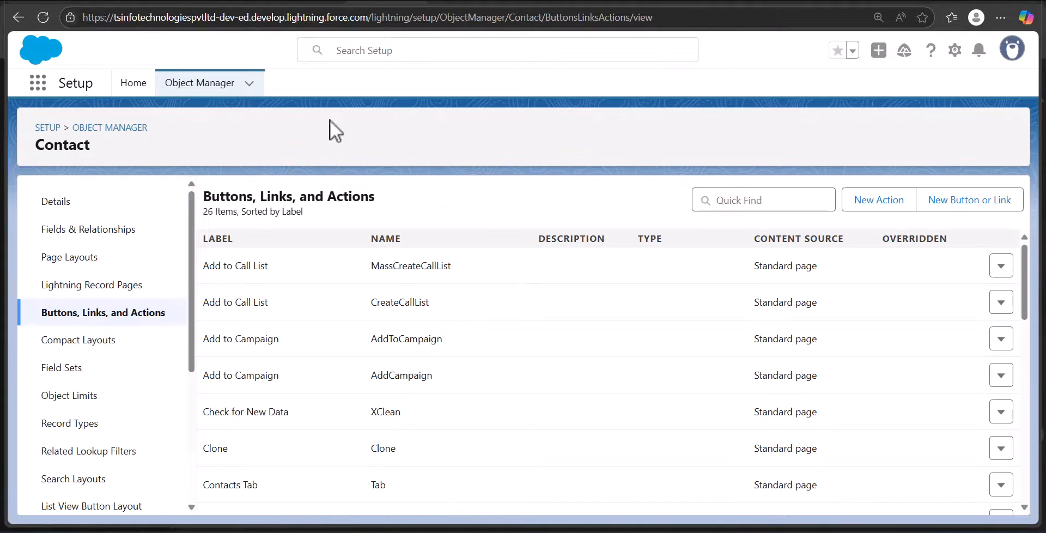
{"action": "left_click", "coordinate": [867, 204]}
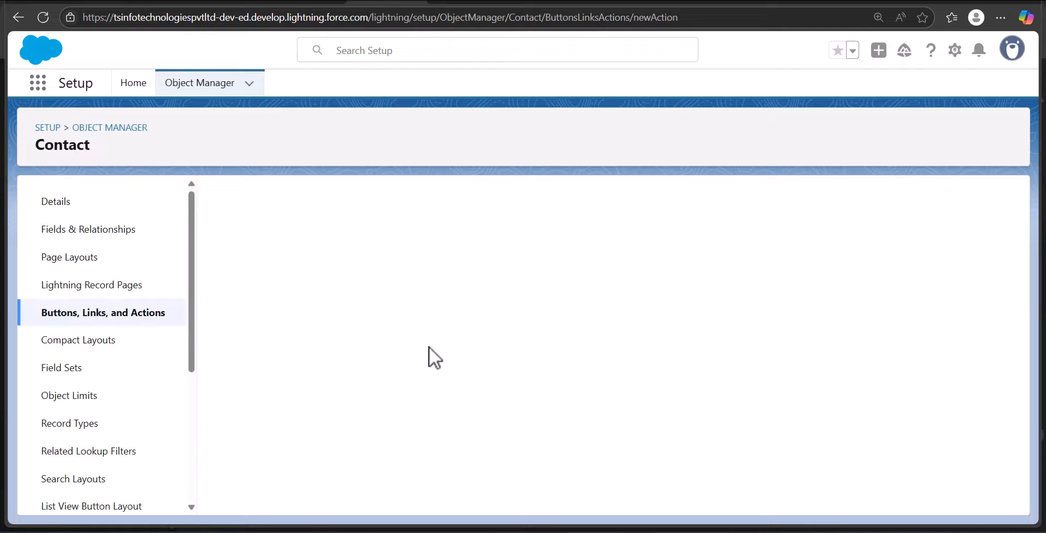
Set the new Contact action's type to Flow and choose Auto Fill Edit Record as its flow
{"action": "left_click", "coordinate": [433, 285]}
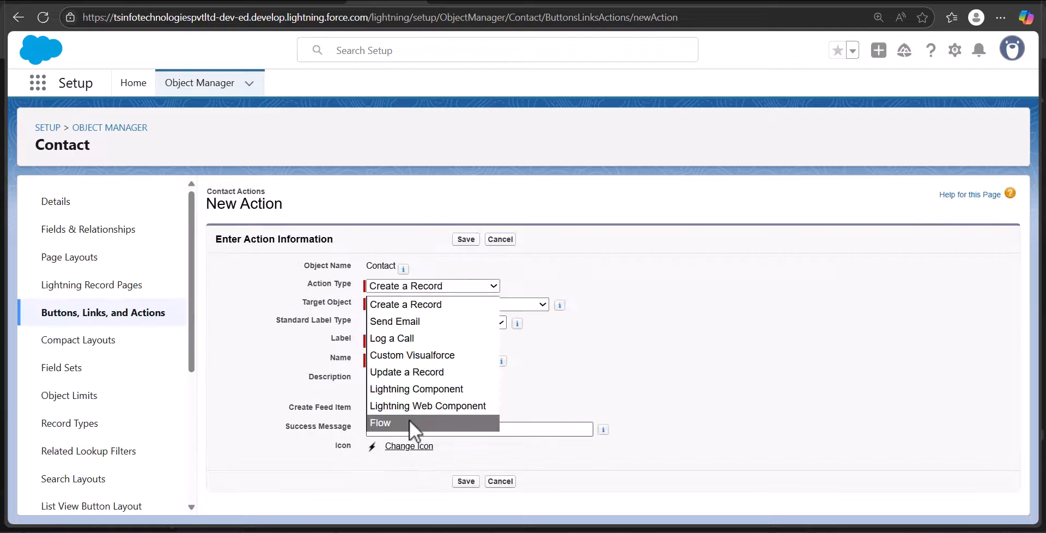
{"action": "left_click", "coordinate": [682, 330]}
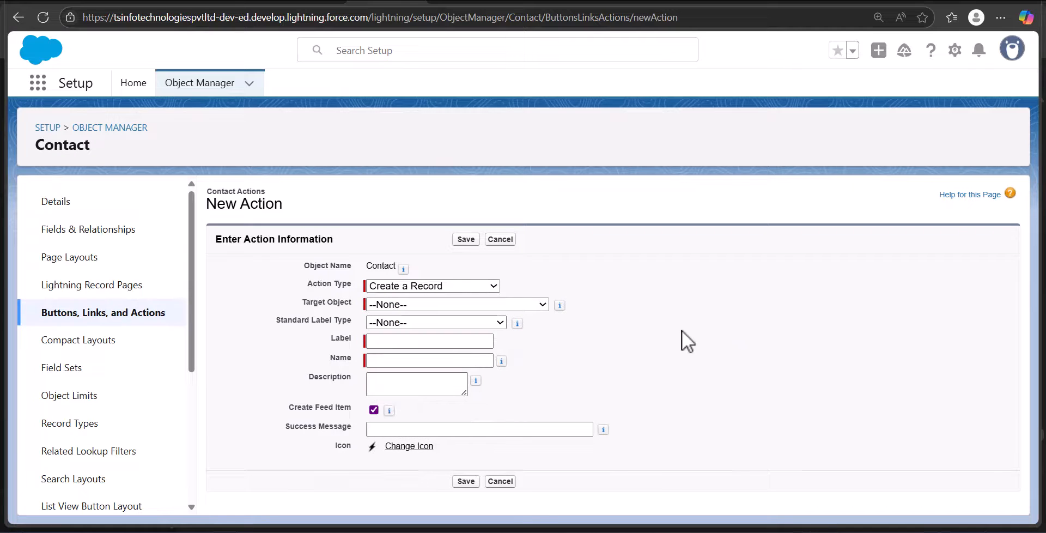
{"action": "left_click", "coordinate": [488, 285]}
{"action": "left_click", "coordinate": [410, 423]}
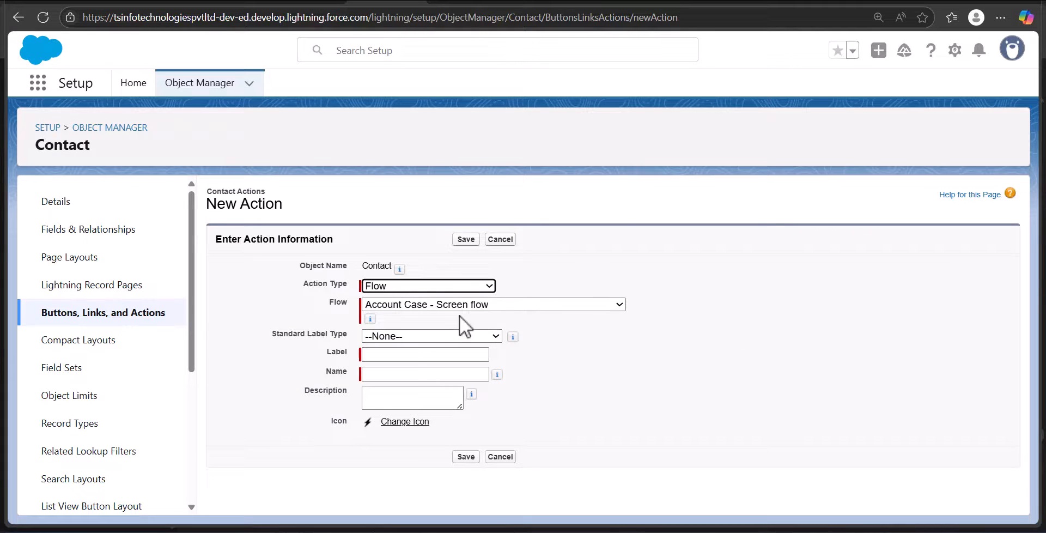
{"action": "left_click", "coordinate": [472, 310]}
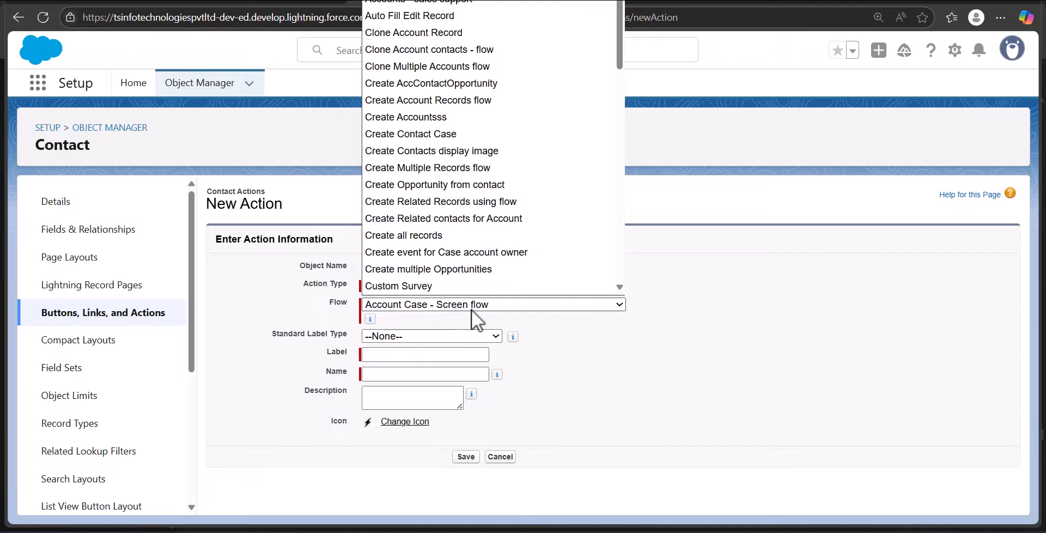
{"action": "key", "text": "Down"}
{"action": "key", "text": "Down"}
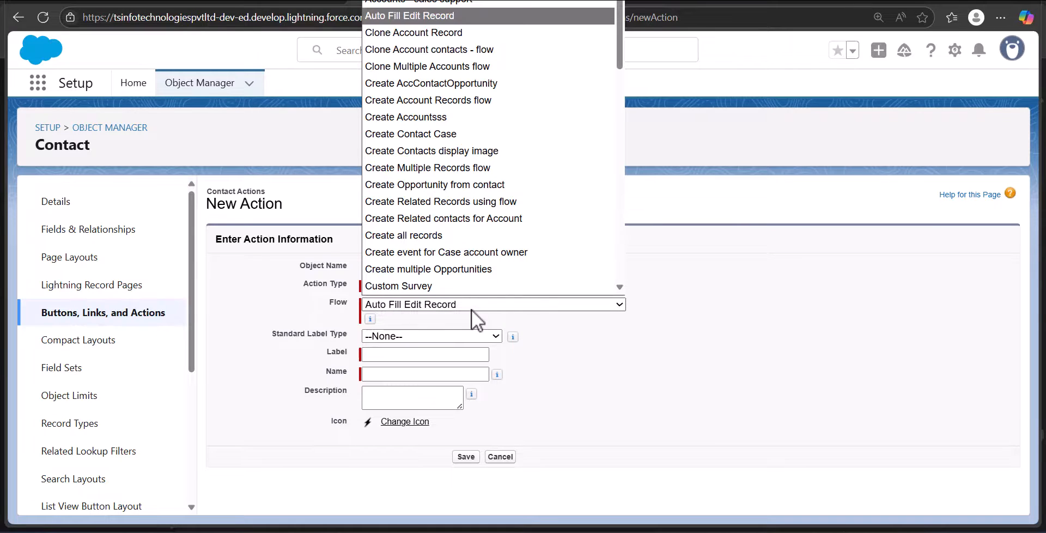
{"action": "left_click", "coordinate": [490, 16]}
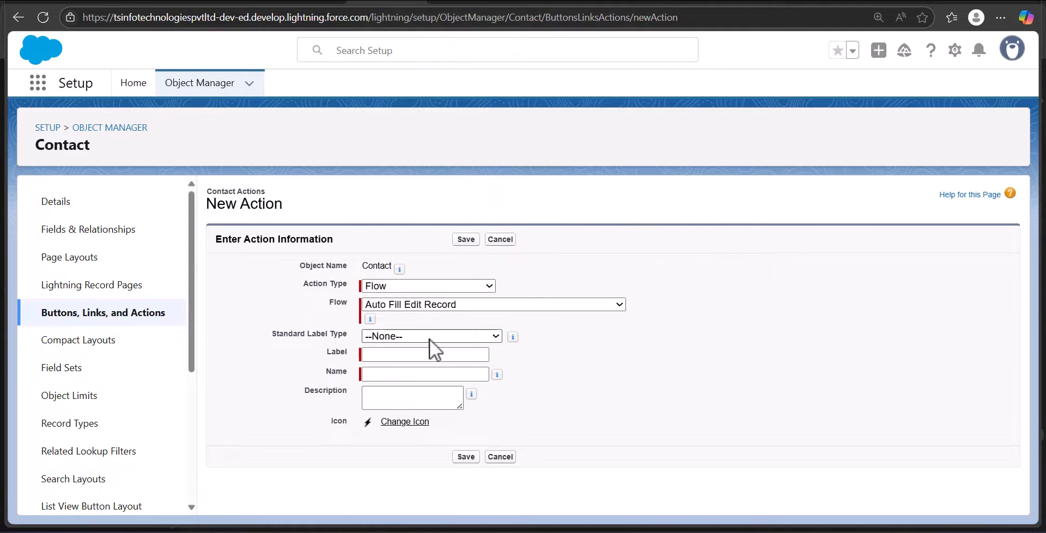
Label the new Contact action "Edit Con Auto Fill", accept the matching Name and save the action
{"action": "left_click", "coordinate": [430, 354]}
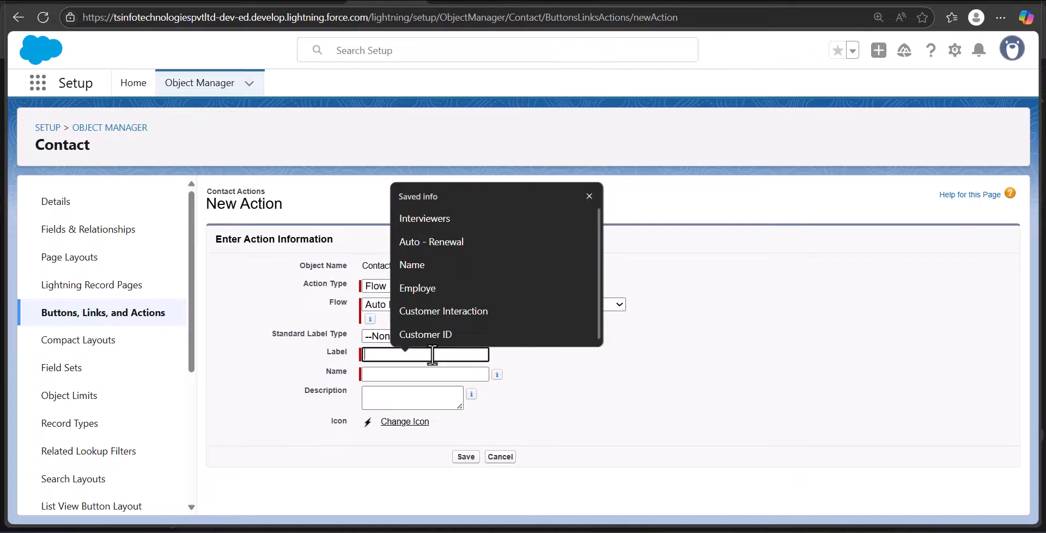
{"action": "type", "text": "Edit Con"}
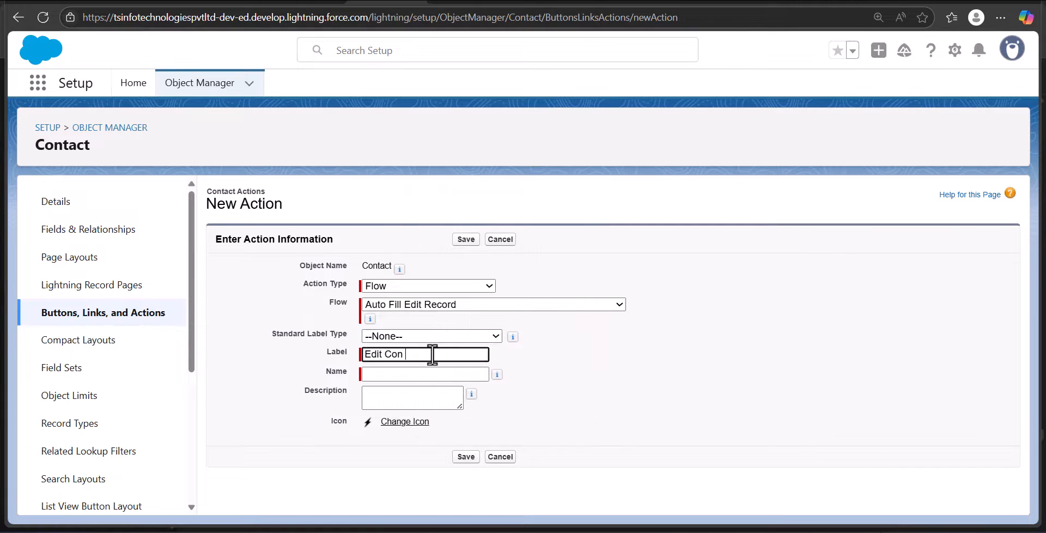
{"action": "type", "text": " Auto Fill"}
{"action": "key", "text": "Tab"}
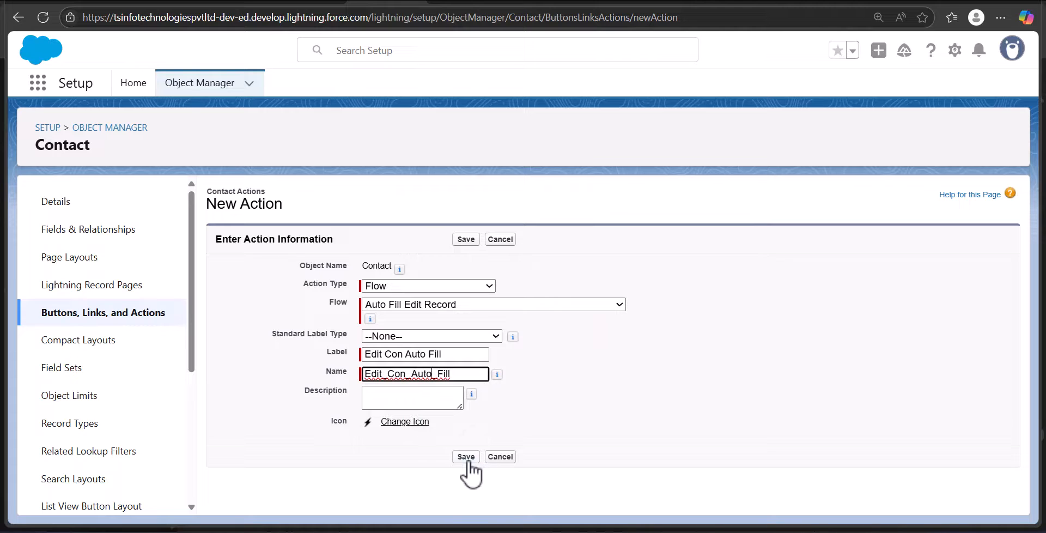
{"action": "left_click", "coordinate": [466, 456]}
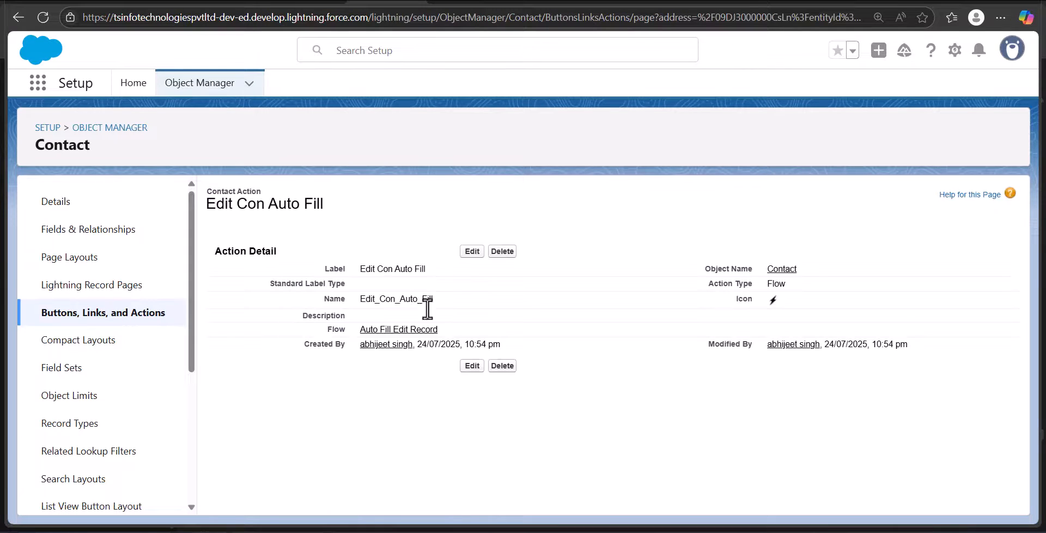
Open the Contact object's Contact Layout for editing and locate Edit Con Auto Fill among its Mobile & Lightning Actions
{"action": "left_click", "coordinate": [153, 262]}
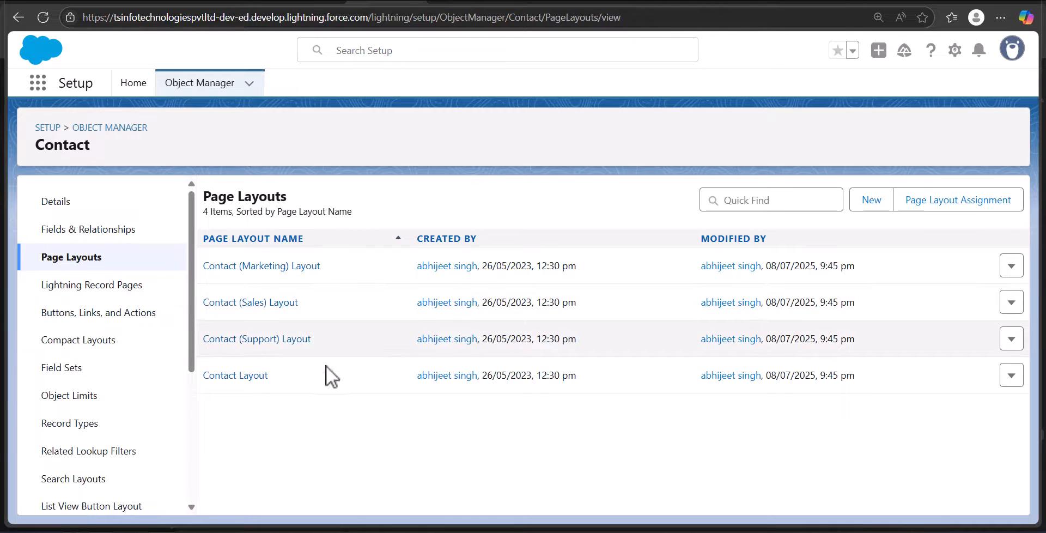
{"action": "left_click", "coordinate": [245, 374]}
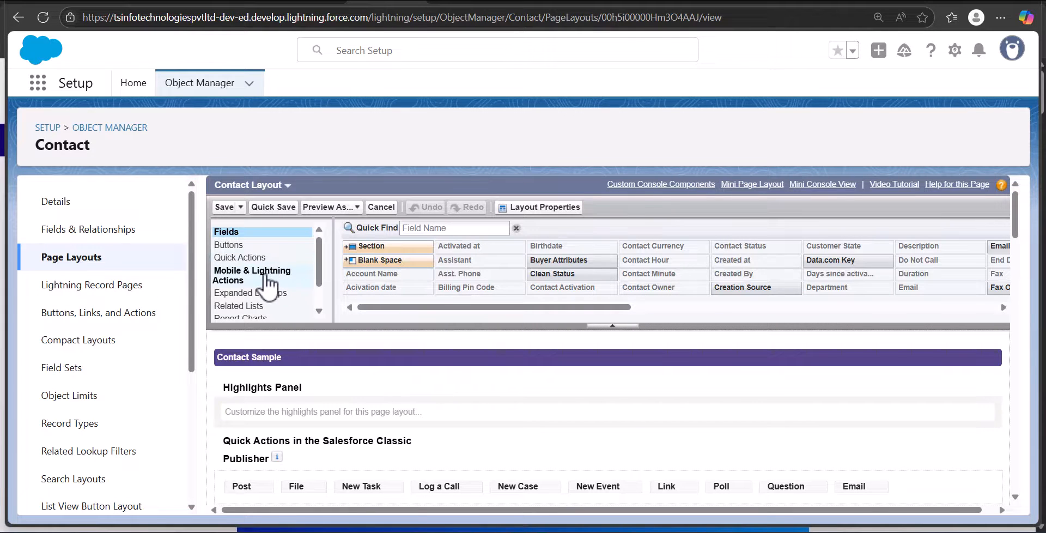
{"action": "left_click", "coordinate": [267, 279]}
{"action": "left_click_drag", "start_coordinate": [502, 306], "coordinate": [537, 309]}
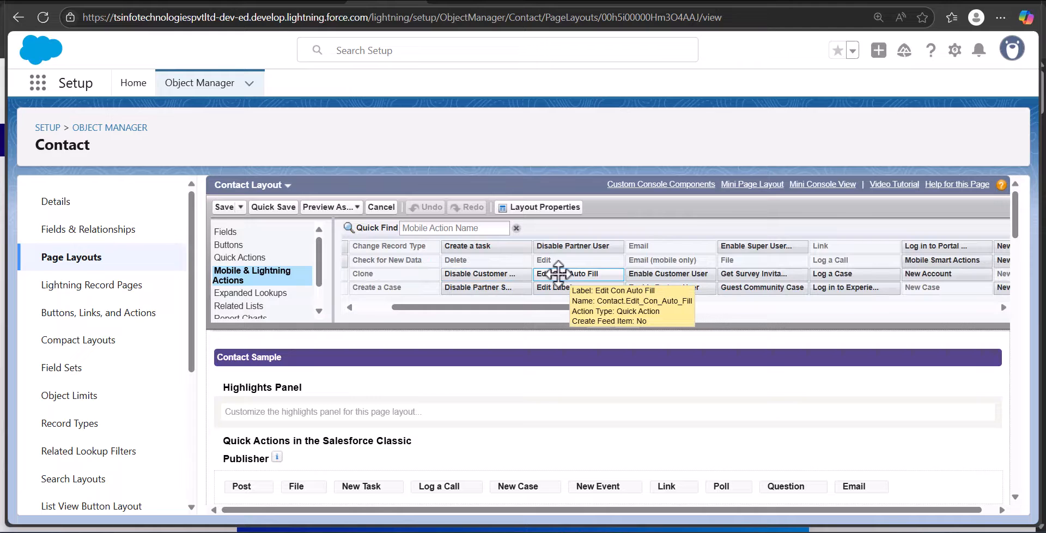
Add Edit Con Auto Fill to the layout's Salesforce Mobile and Lightning Experience Actions and save the layout
{"action": "mouse_move", "coordinate": [558, 272]}
{"action": "left_mouse_down"}
{"action": "mouse_move", "coordinate": [463, 343]}
{"action": "mouse_move", "coordinate": [479, 390]}
{"action": "mouse_move", "coordinate": [357, 429]}
{"action": "mouse_move", "coordinate": [267, 433]}
{"action": "mouse_move", "coordinate": [287, 443]}
{"action": "left_mouse_up"}
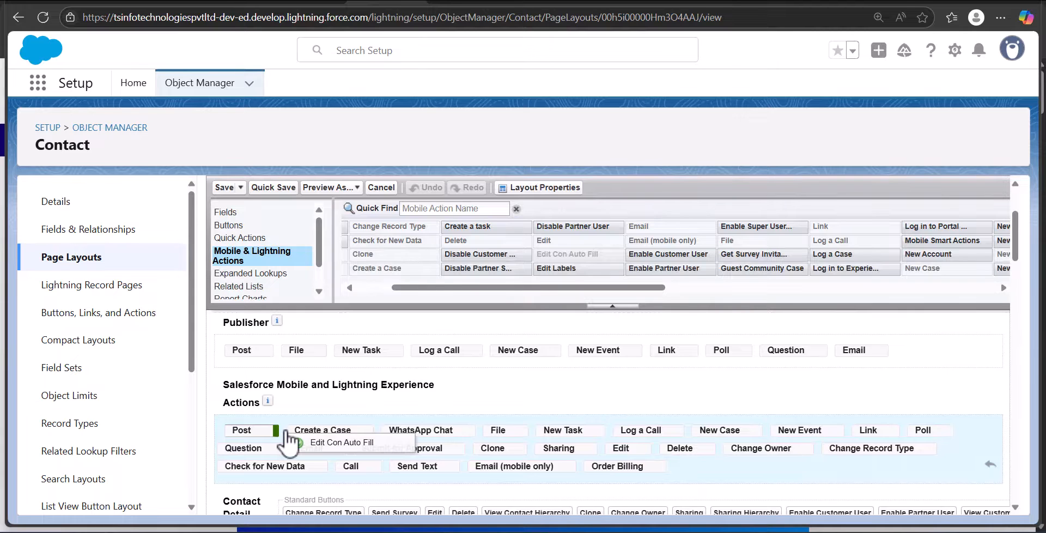
{"action": "left_click_drag", "start_coordinate": [287, 443], "coordinate": [287, 443]}
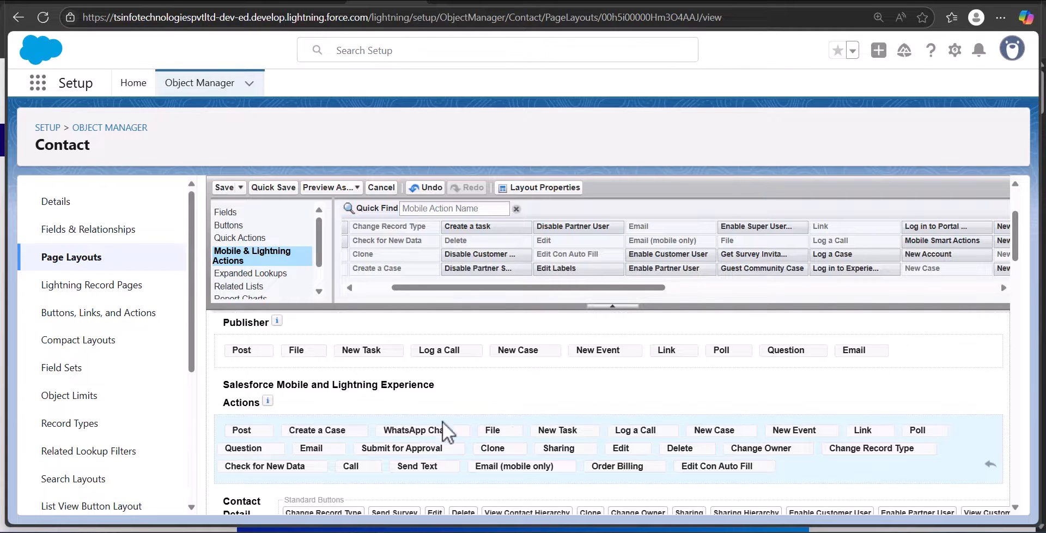
{"action": "scroll", "coordinate": [231, 270], "scroll_direction": "up", "scroll_amount": 2}
{"action": "scroll", "coordinate": [232, 270], "scroll_direction": "up", "scroll_amount": 1}
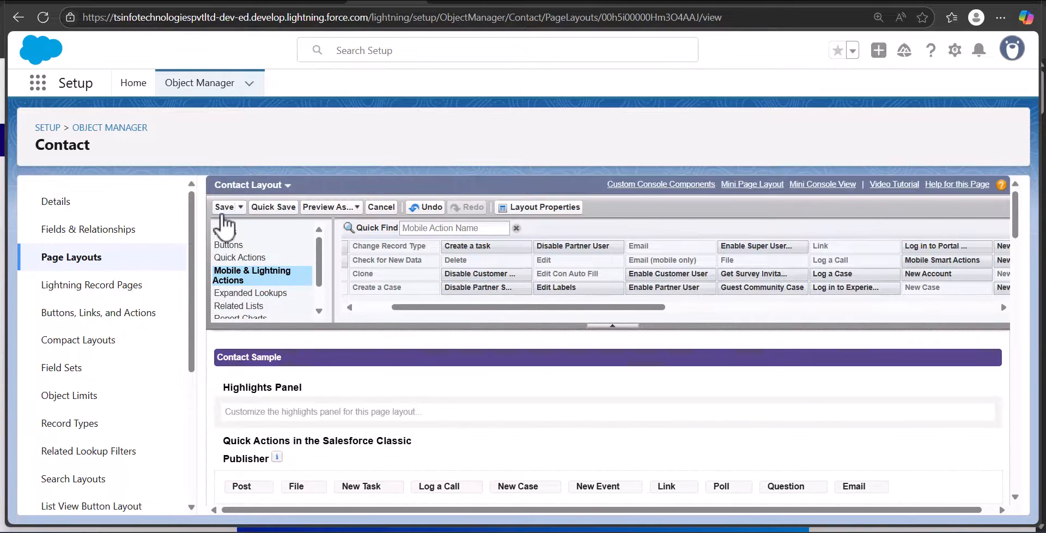
{"action": "left_click", "coordinate": [223, 208]}
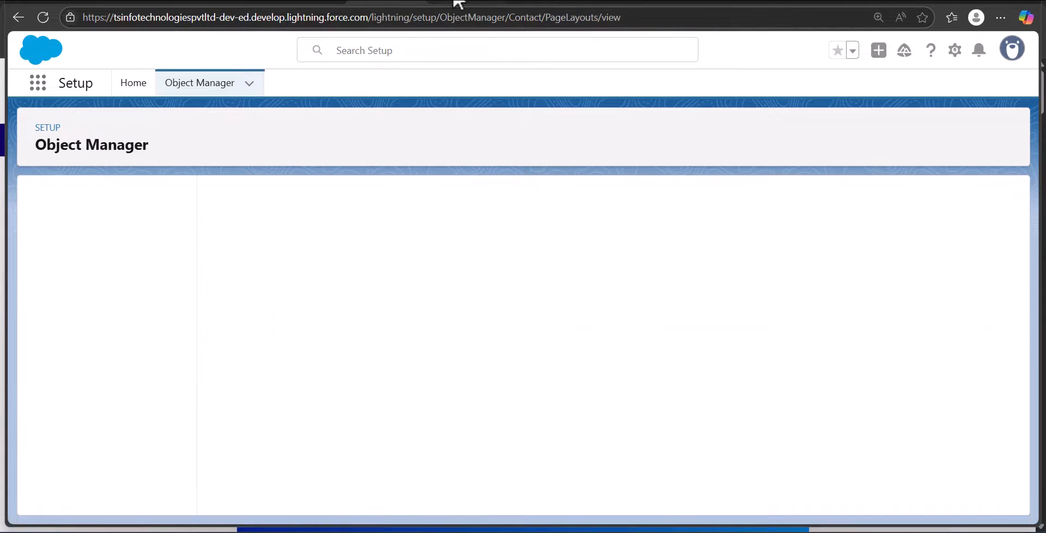
Return to the Contacts list, open the contact belonging to the Georgia machines account and launch its Edit Con Auto Fill action
{"action": "left_click", "coordinate": [458, 3]}
{"action": "left_click", "coordinate": [457, 3]}
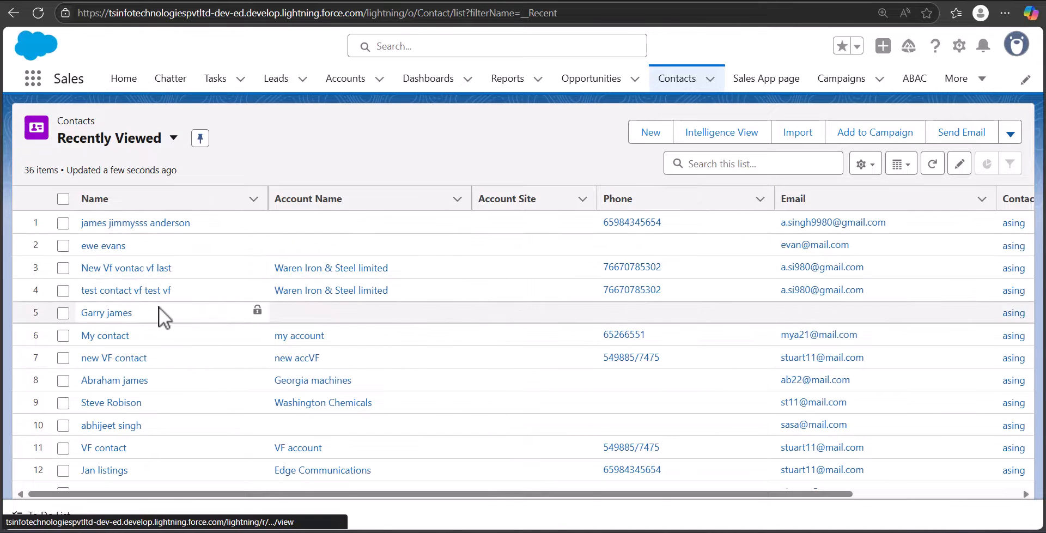
{"action": "scroll", "coordinate": [153, 307], "scroll_direction": "down", "scroll_amount": 1}
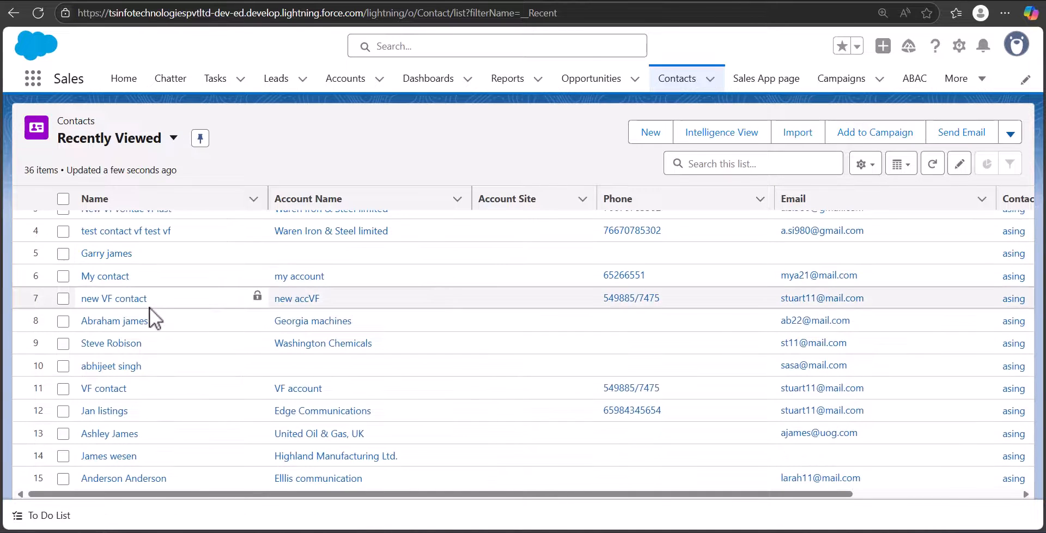
{"action": "left_click", "coordinate": [122, 323]}
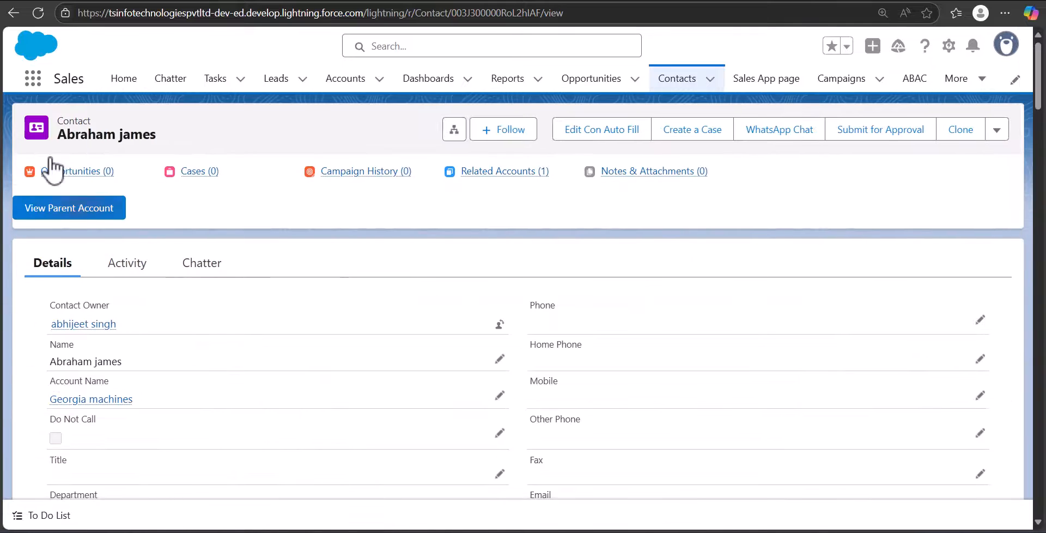
{"action": "left_click", "coordinate": [609, 127]}
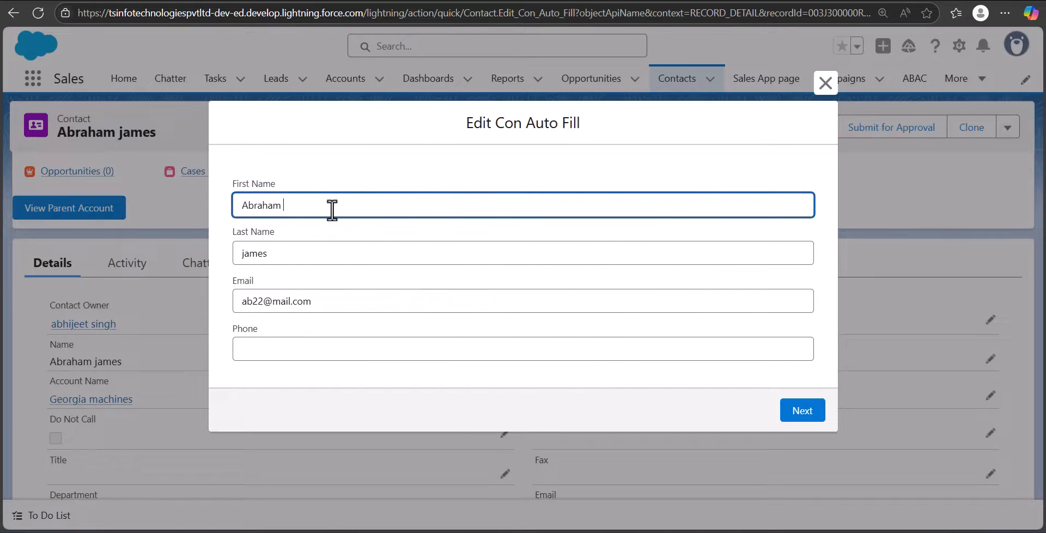
Append a second name to the prefilled First Name, fill in the contact's phone number and submit the edit screen
{"action": "left_click", "coordinate": [332, 210]}
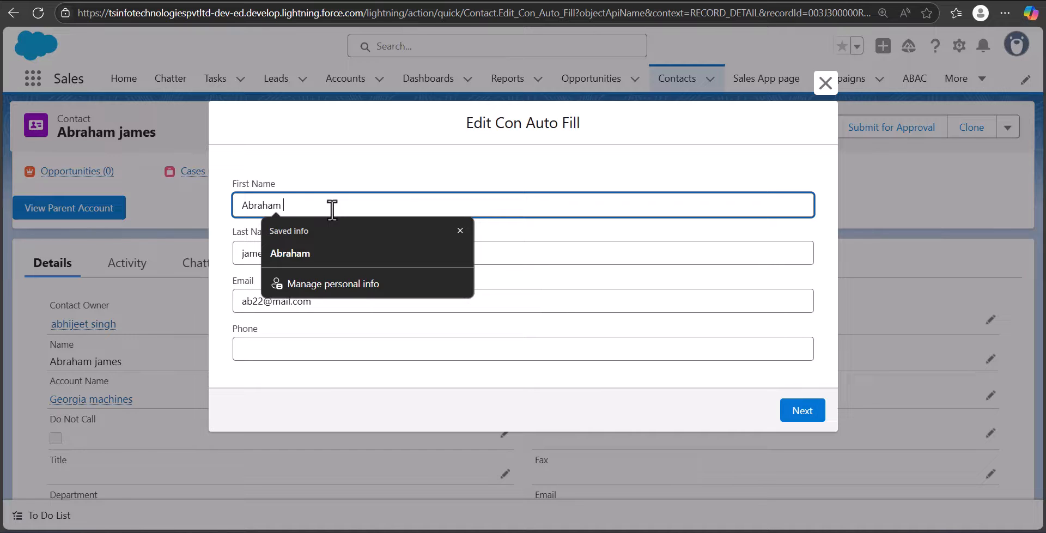
{"action": "type", "text": "abby"}
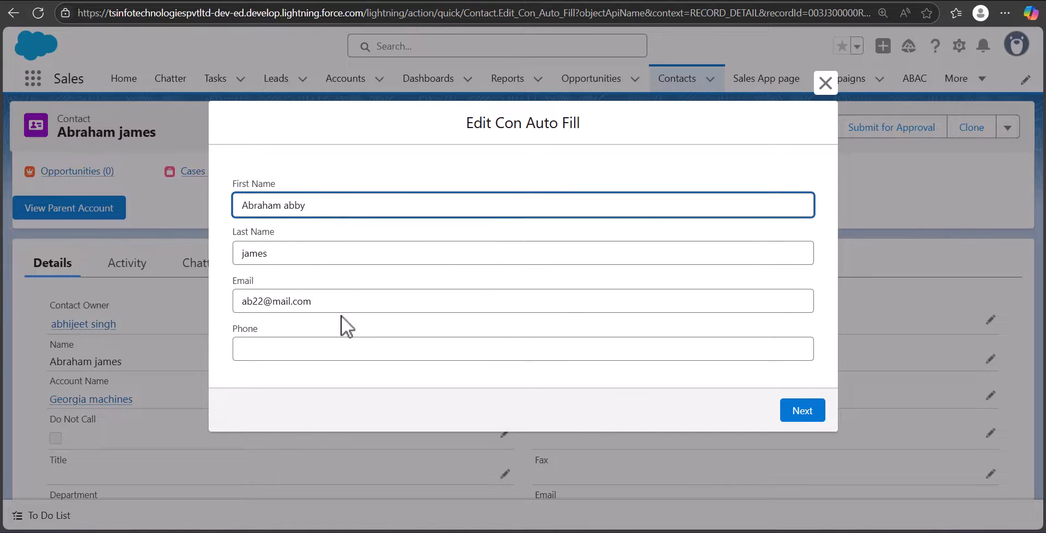
{"action": "left_click", "coordinate": [338, 347]}
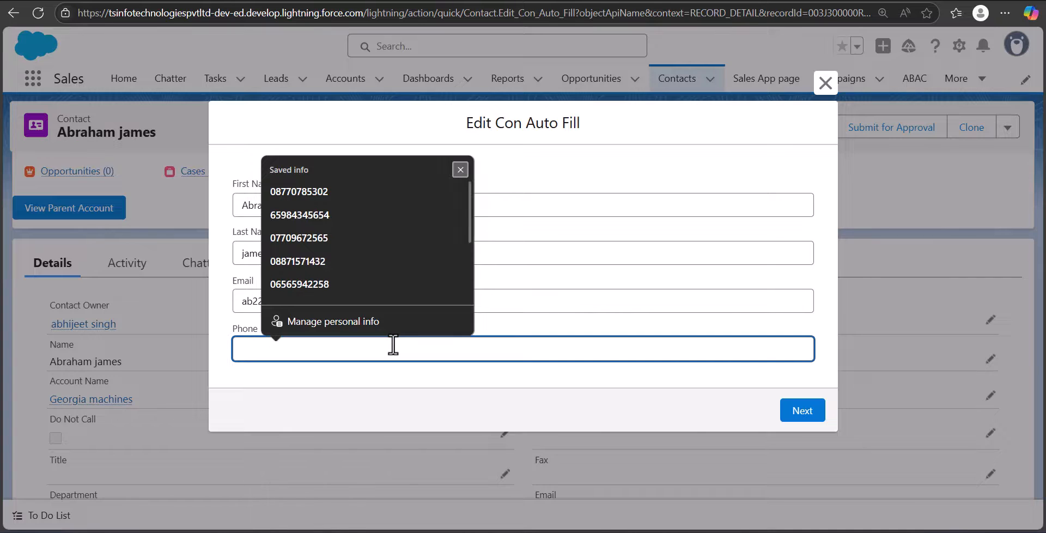
{"action": "key", "text": "Num_Lock"}
{"action": "type", "text": "454546"}
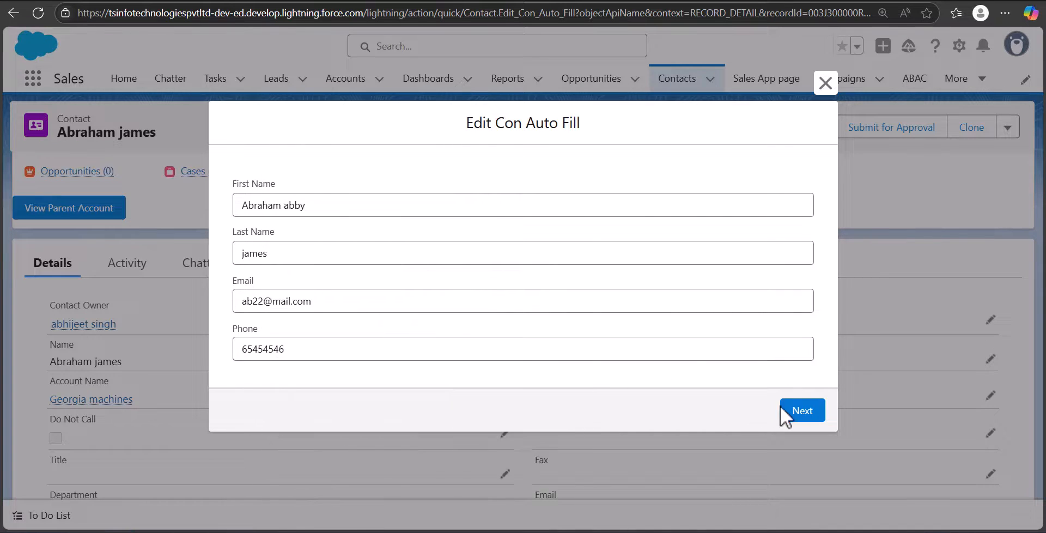
{"action": "left_click", "coordinate": [800, 419]}
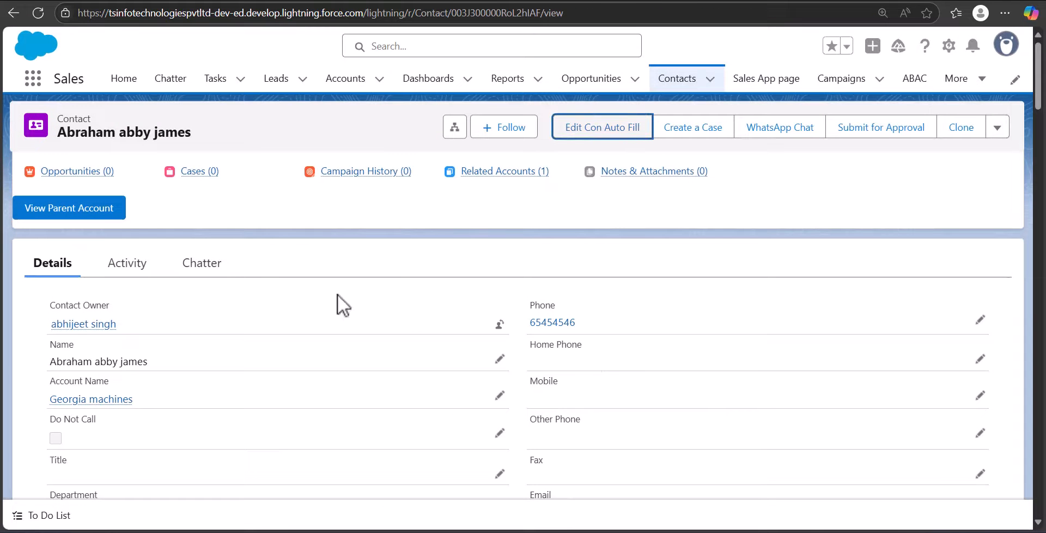